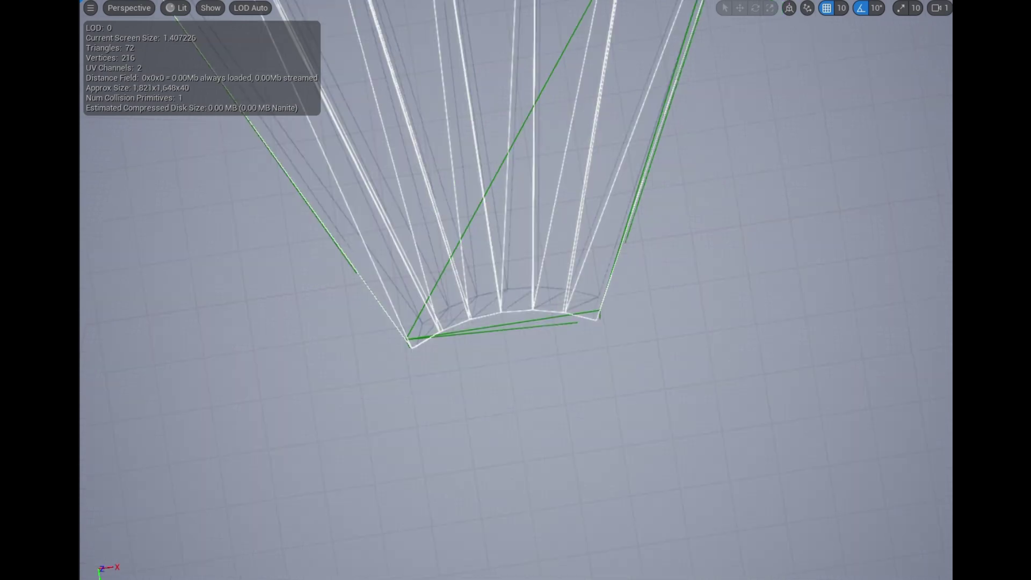
Examine the fan-shaped mesh wireframe and its green collision outline from above, the corner edge and the wide front side
right_click_drag(634, 301, 593, 331)
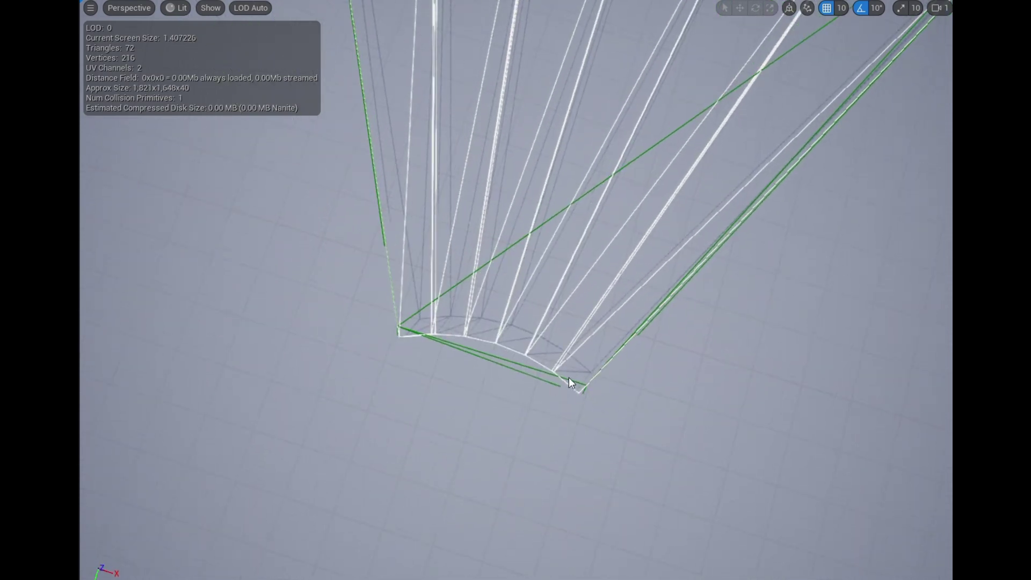
right_click_drag(678, 389, 720, 388)
key("w")
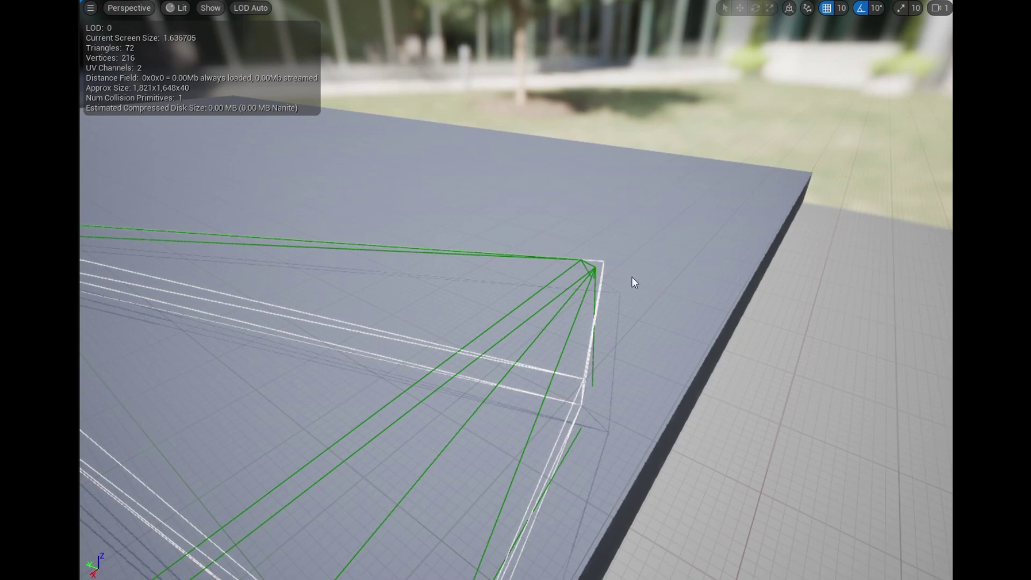
right_click_drag(623, 279, 666, 349)
right_click_drag(662, 295, 670, 283)
right_click_drag(717, 314, 702, 314)
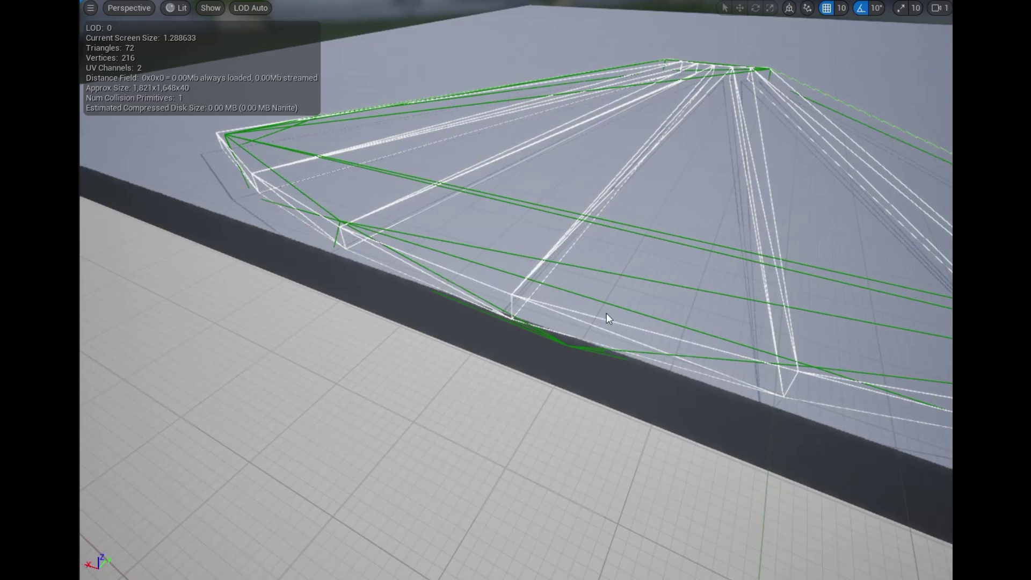
right_click_drag(472, 202, 486, 193)
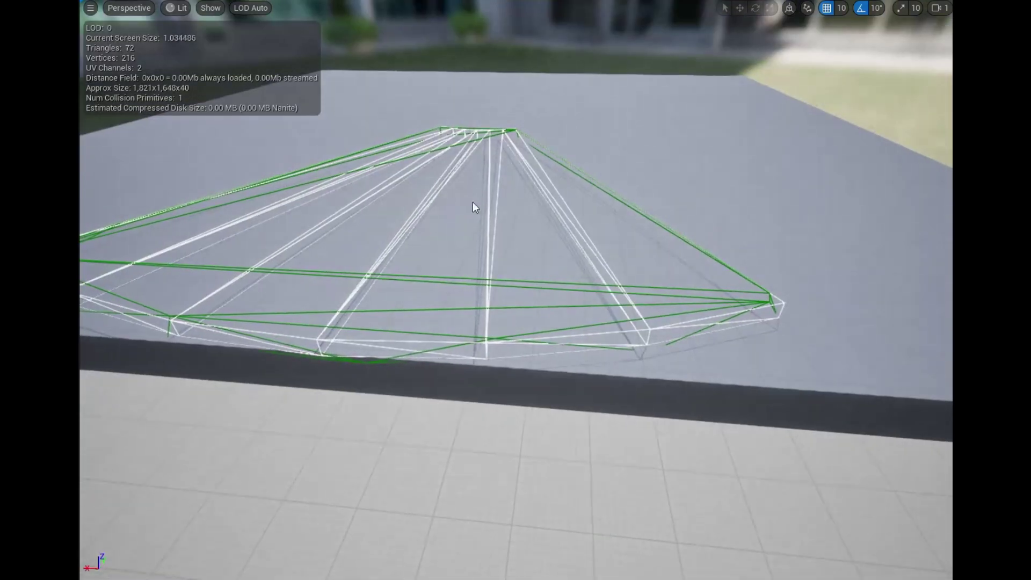
right_click_drag(321, 273, 316, 272)
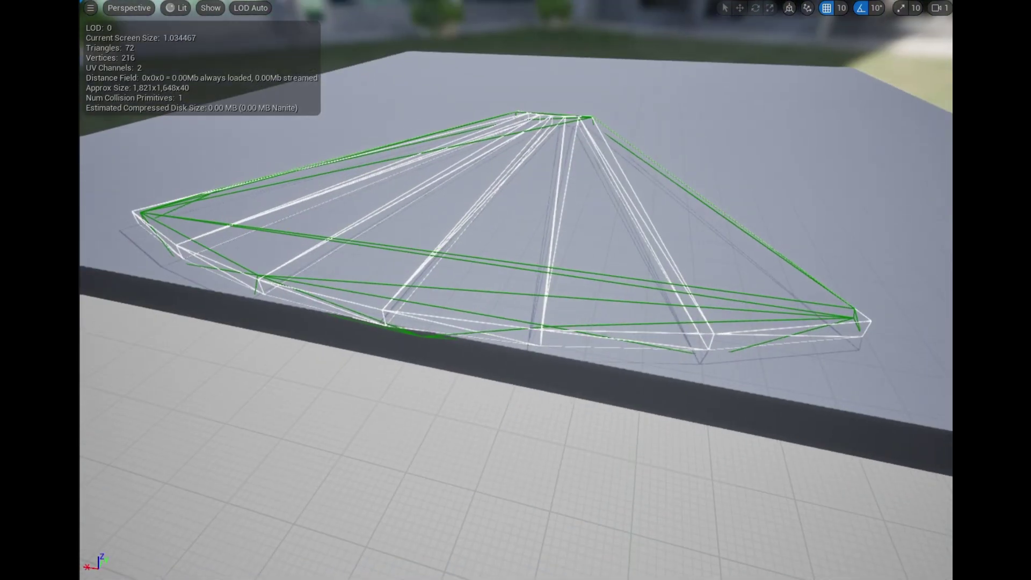
right_click_drag(671, 278, 667, 280)
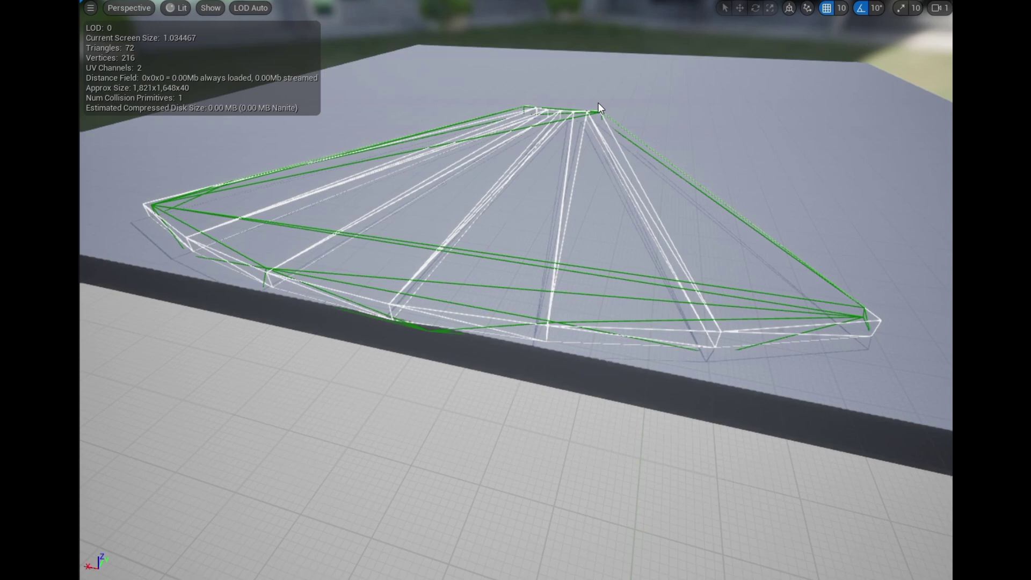
Switch to Blender and start a new file, discarding the unsaved scene
key("ctrl+super+Right")
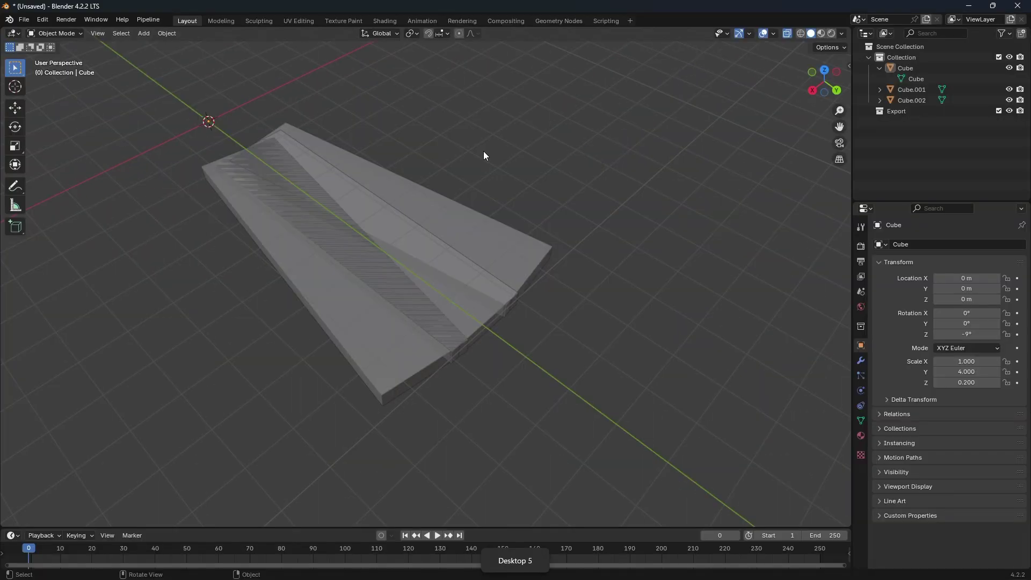
left_click(25, 20)
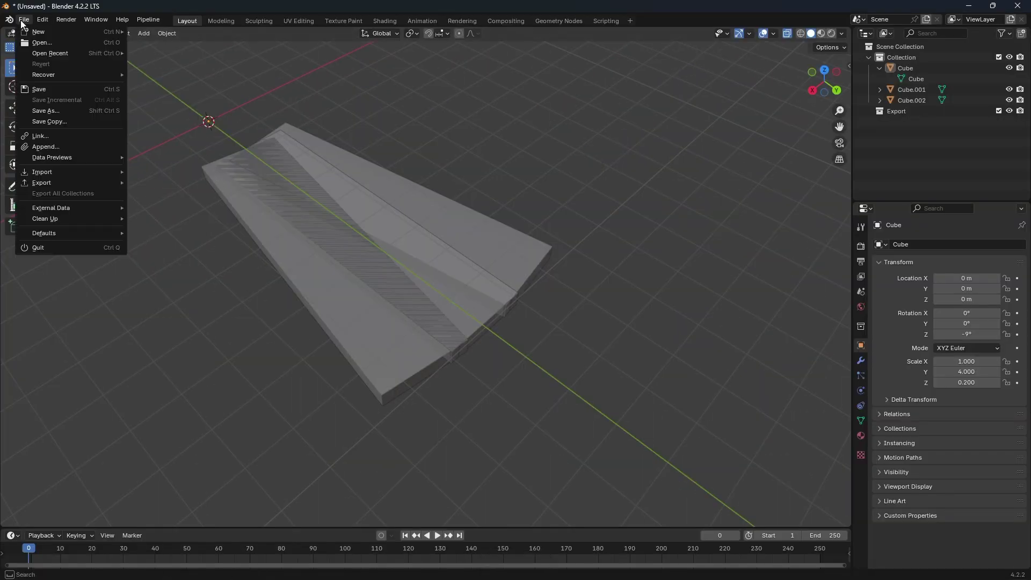
mouse_move(31, 34)
left_click(143, 34)
left_click(536, 315)
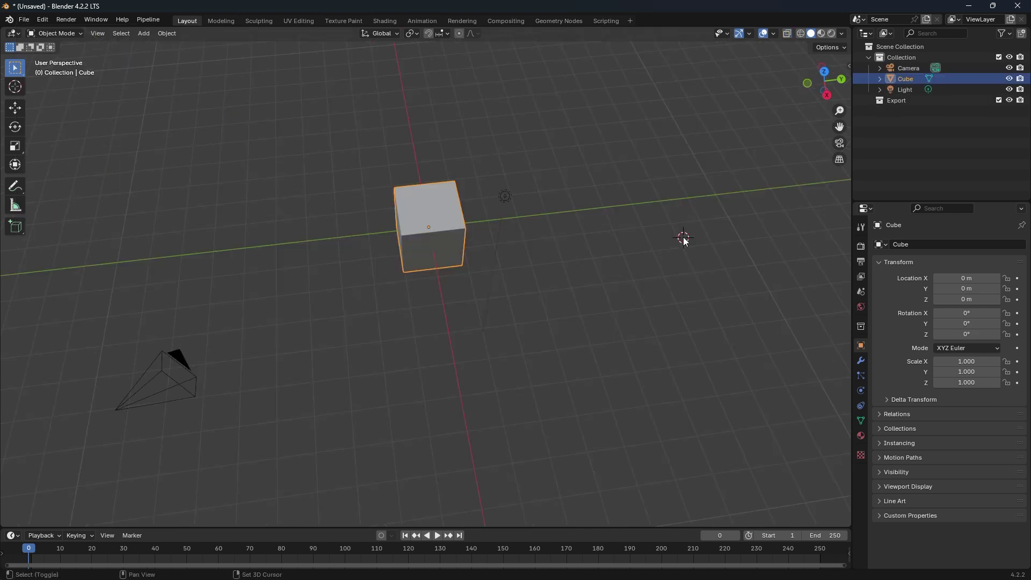
Try placing the 3D cursor at several different spots on the grid around the cube
right_click(510, 347, "shift")
right_click(329, 361, "shift")
right_click(506, 101, "shift")
right_click(630, 128, "shift")
right_click(674, 308, "shift")
Snap the 3D cursor to the world origin
right_click(589, 276)
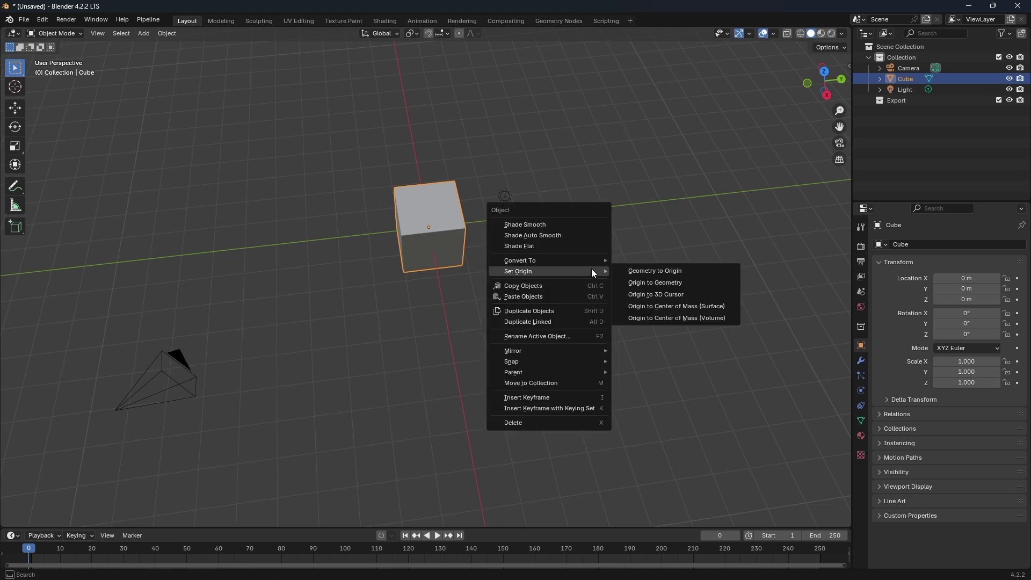
mouse_move(570, 361)
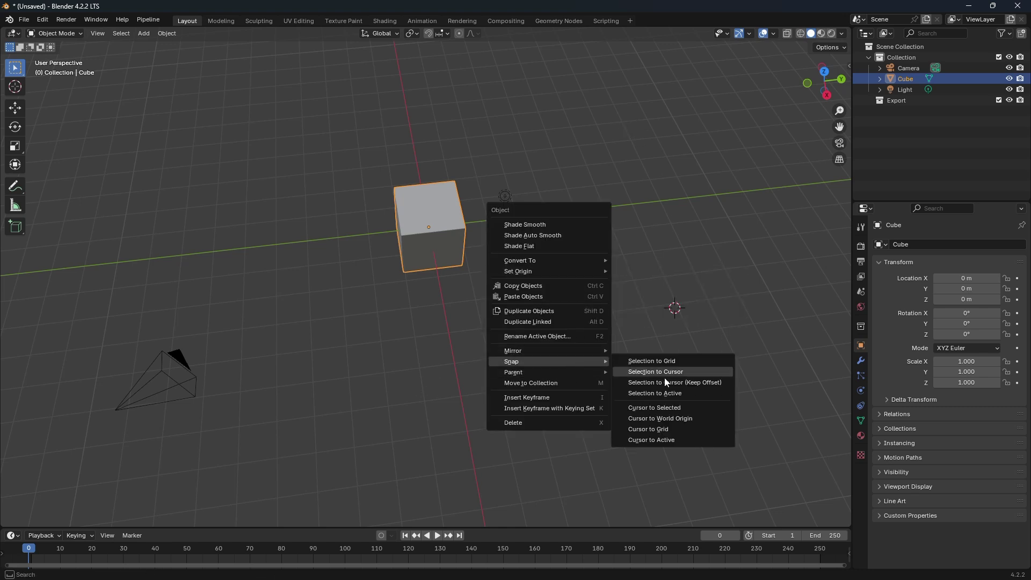
left_click(682, 417)
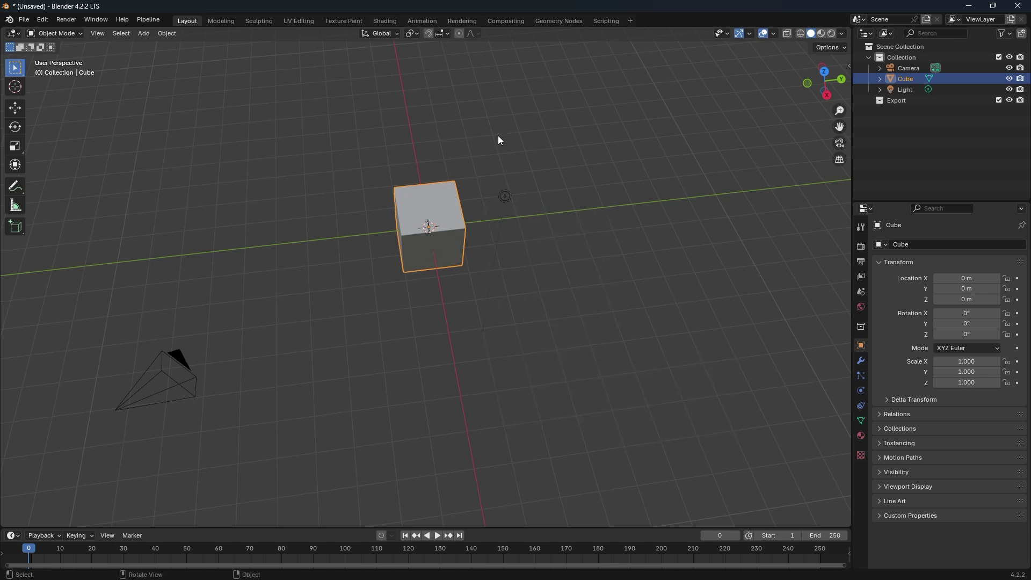
Delete the default light and camera, keeping only the cube in the scene
left_click_drag(488, 160, 544, 211)
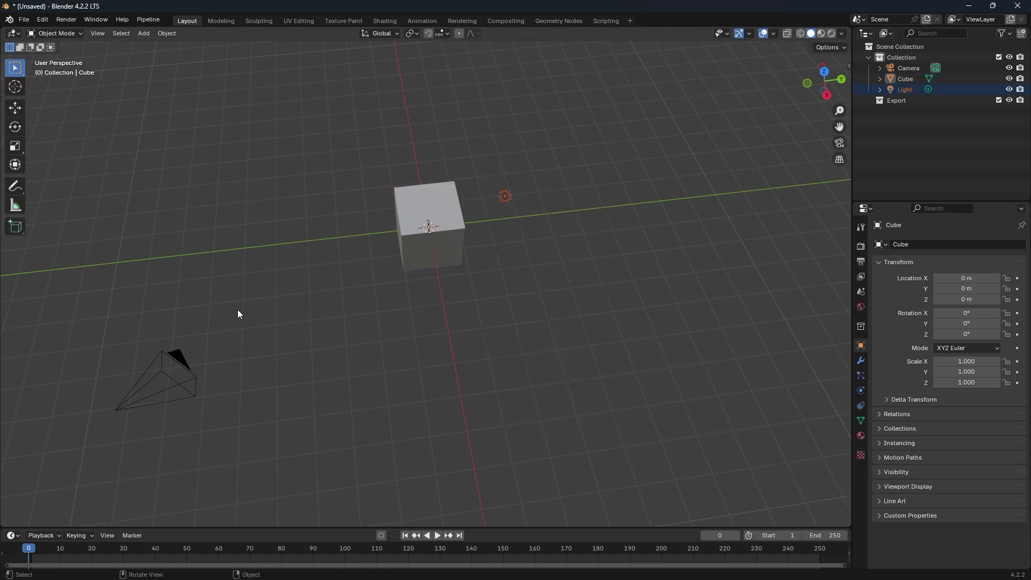
key("Delete")
left_click_drag(234, 359, 109, 430)
key("Delete")
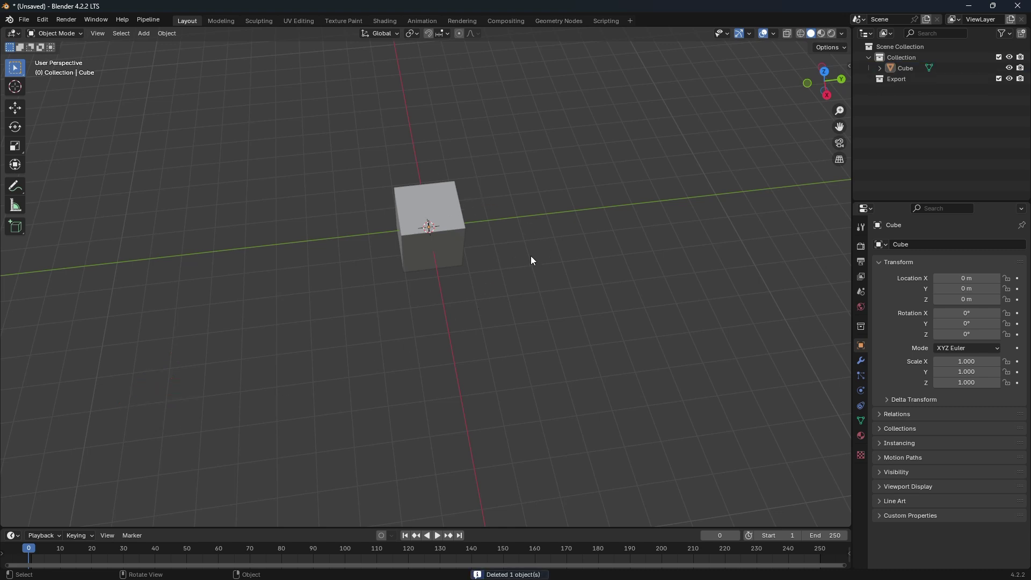
Remove the default material slot from the cube
scroll(531, 257, "down", 2)
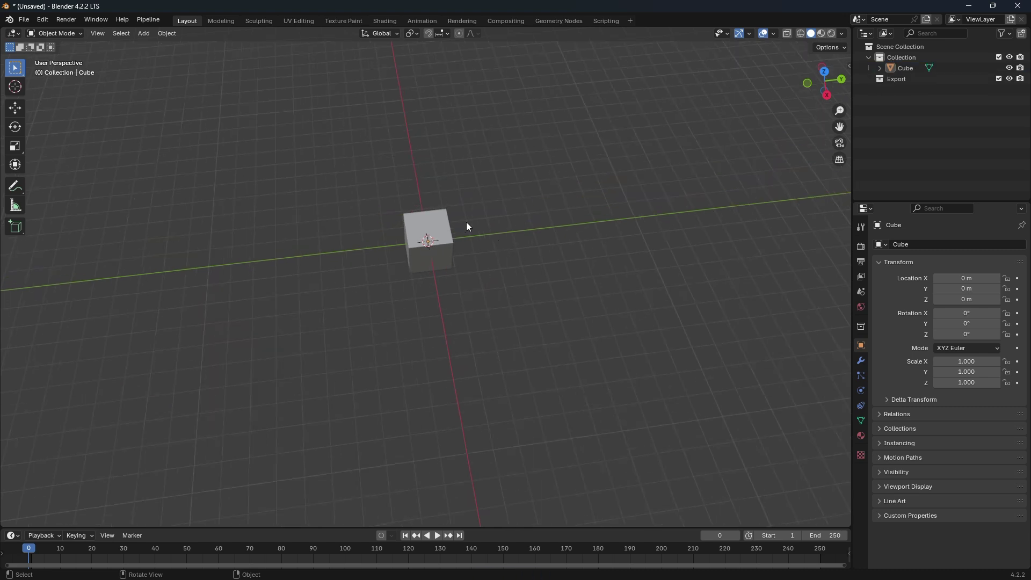
left_click(880, 68)
left_click(891, 79)
left_click(916, 90)
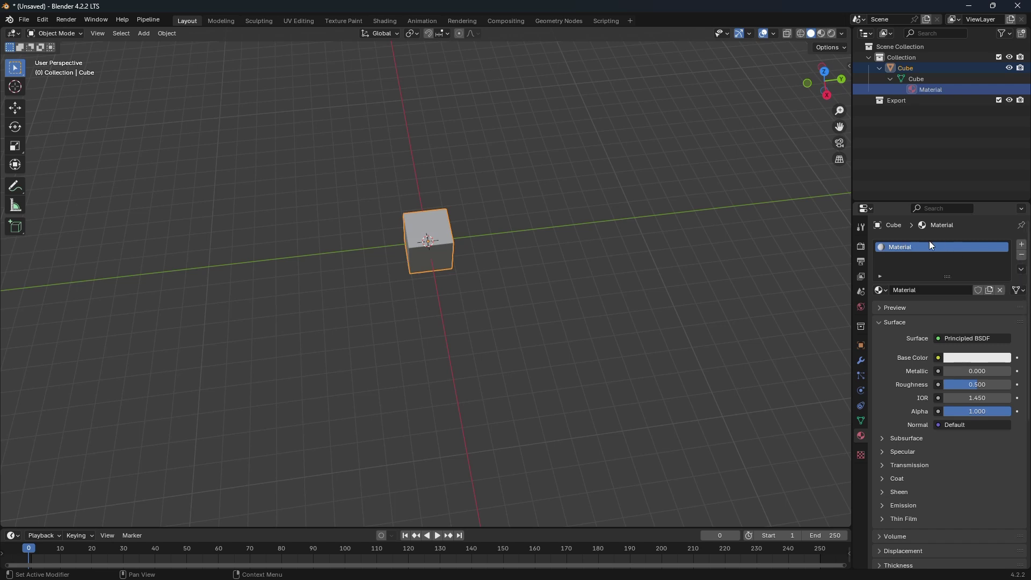
left_click(1021, 255)
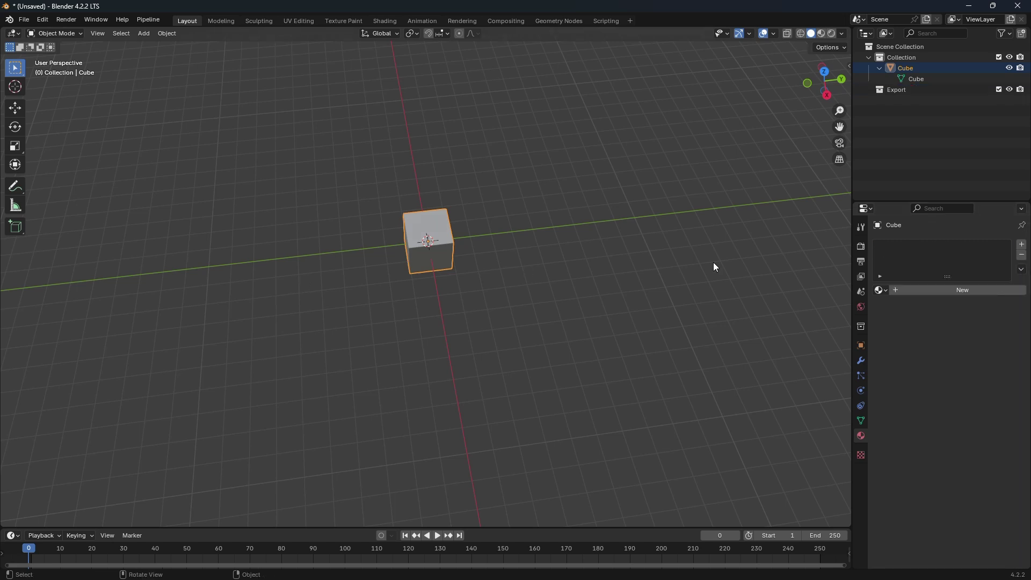
Scale the cube into a long flat slab with a Y scale of 4 and a Z scale of 0.2
left_click(891, 68)
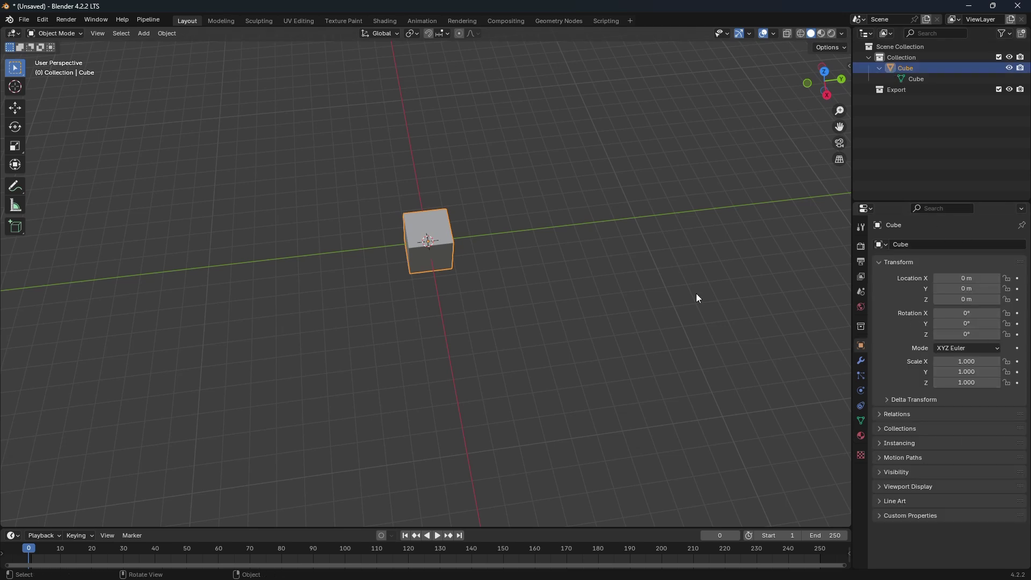
left_click(961, 371)
type("4")
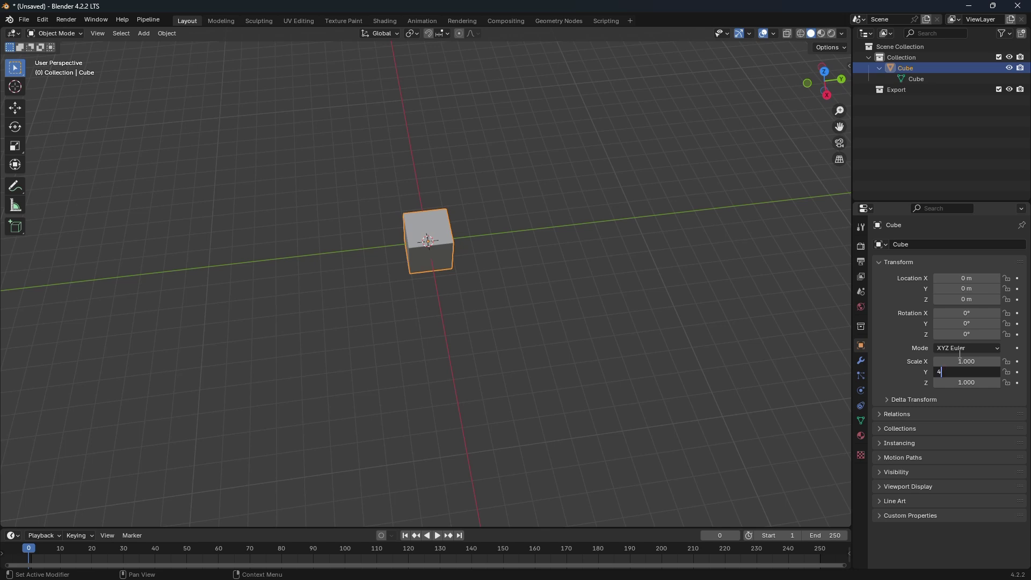
key("Tab")
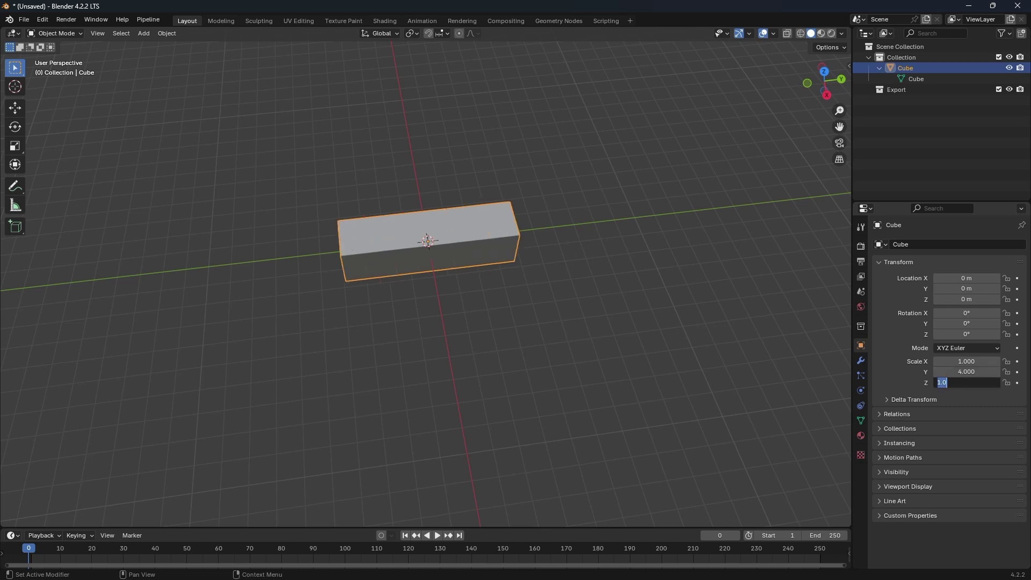
type(".2")
key("Tab")
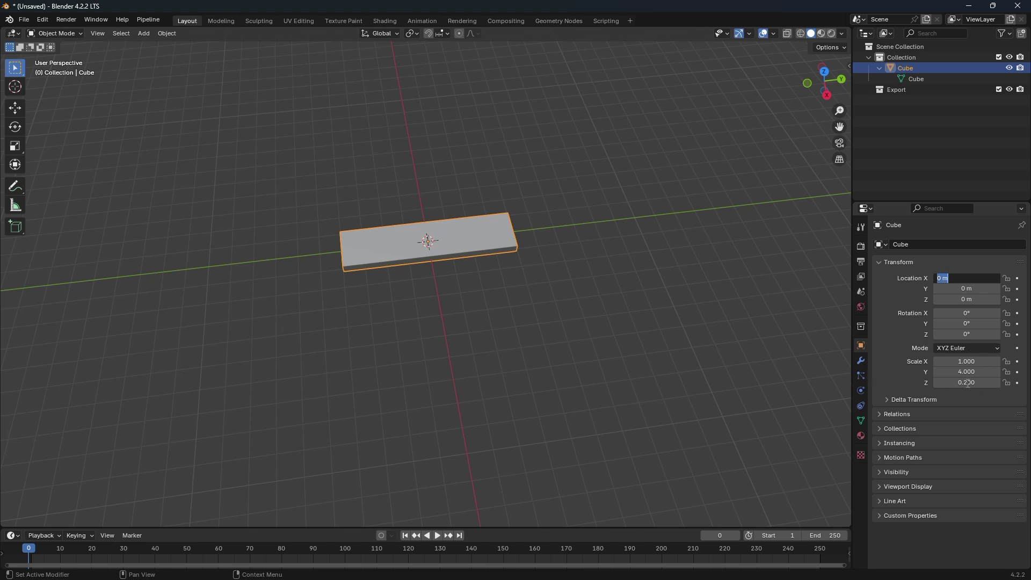
key("Escape")
key("ctrl+super+Left")
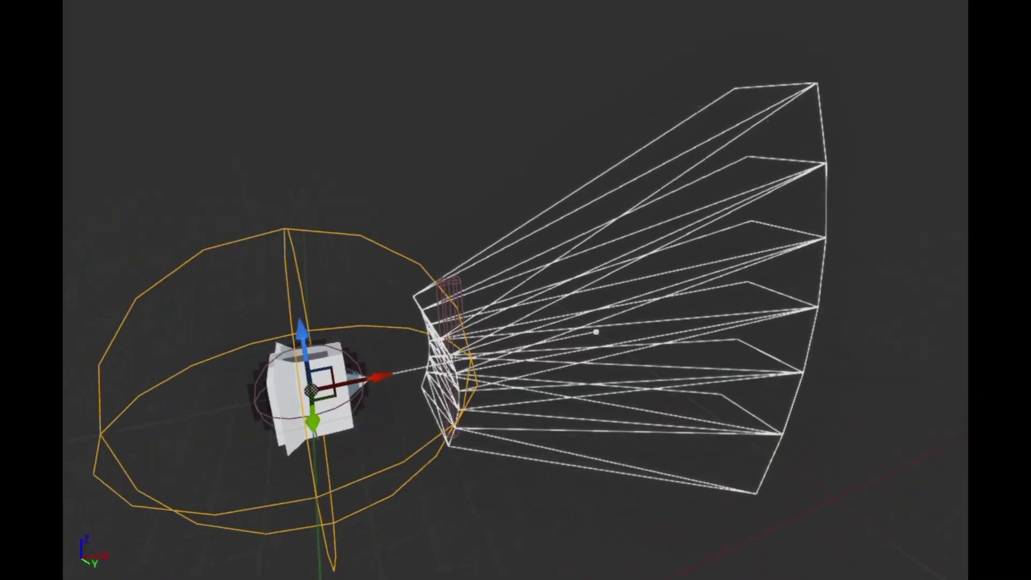
key("ctrl+super+Right")
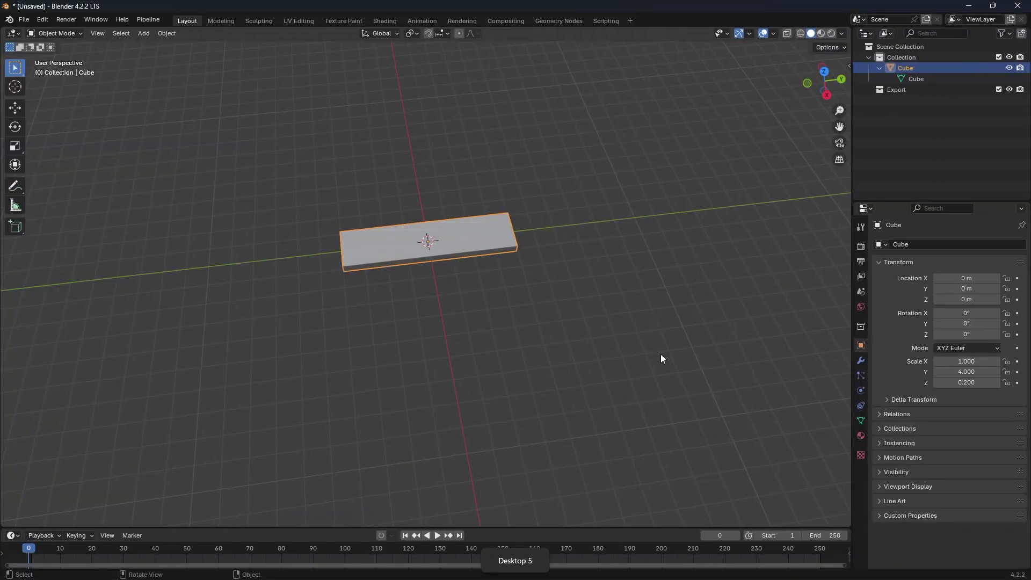
right_click(482, 251)
Move the slab along the Y axis to a Y location of 6 m with Z at 0, and deselect it
left_click_drag(966, 288, 1012, 288)
left_click(961, 288)
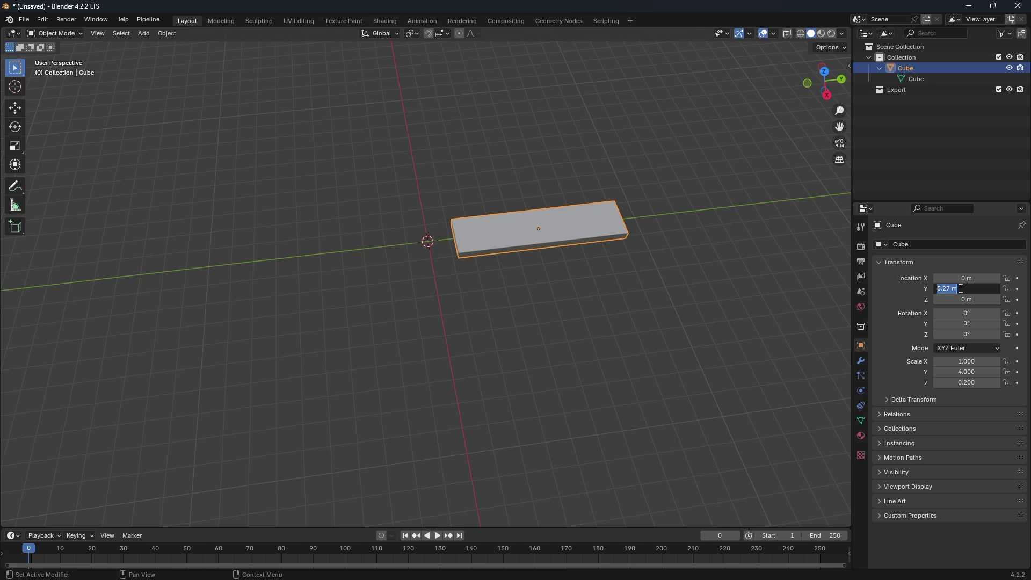
type("6")
key("Tab")
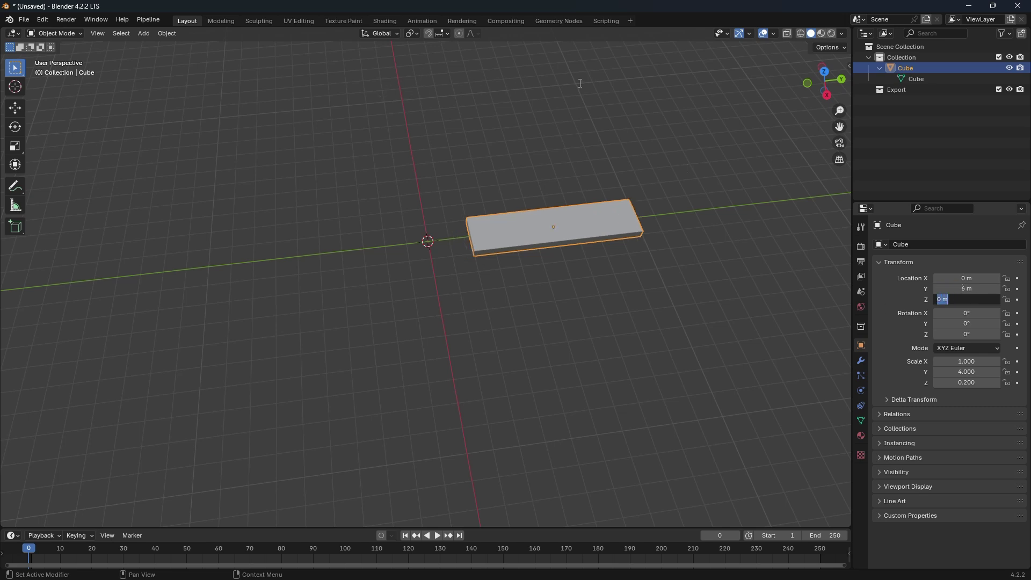
type("0")
left_click(542, 277)
Try stretching the slab to a Y scale of about 7.27 and of 6, and restore the Y scale to 4
middle_click_drag(537, 278, 500, 263)
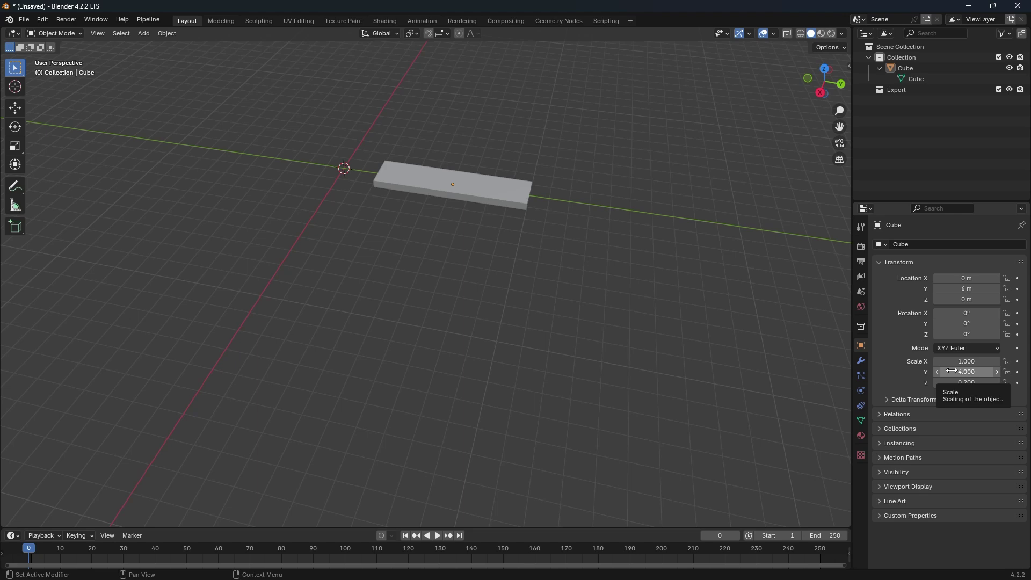
left_click_drag(966, 372, 1010, 371)
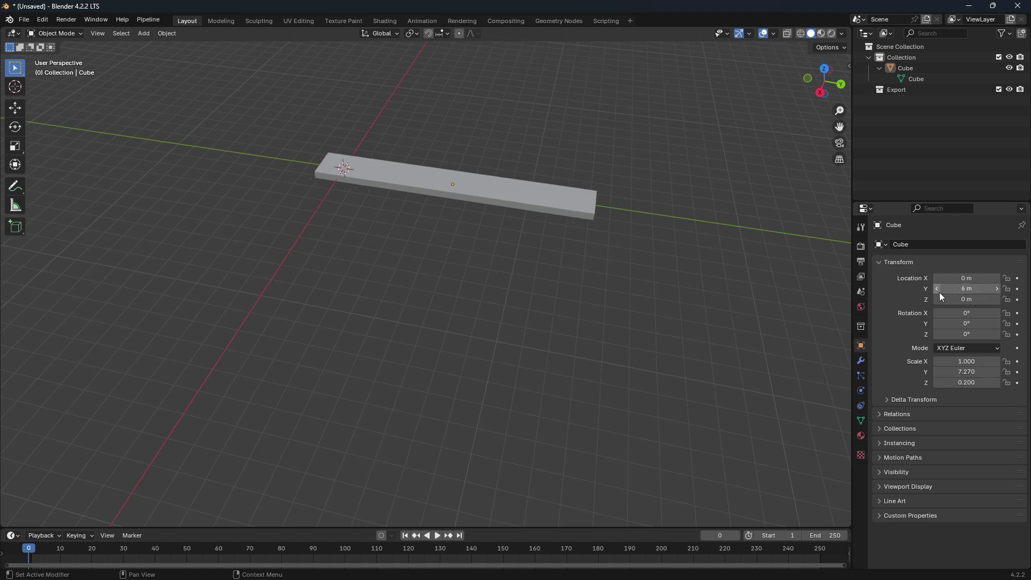
left_click(977, 371)
type("6")
key("Return")
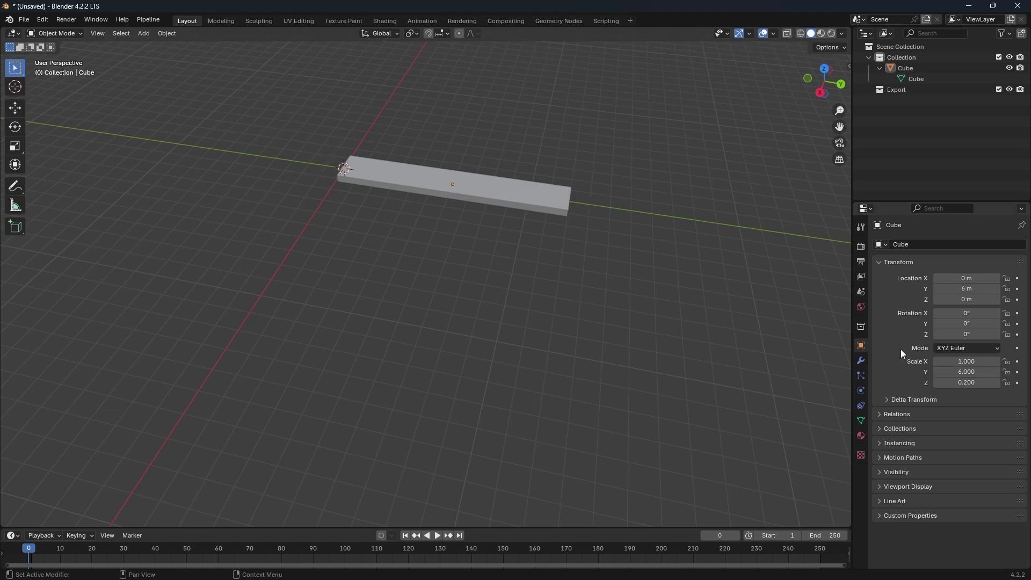
left_click(971, 372)
type("4")
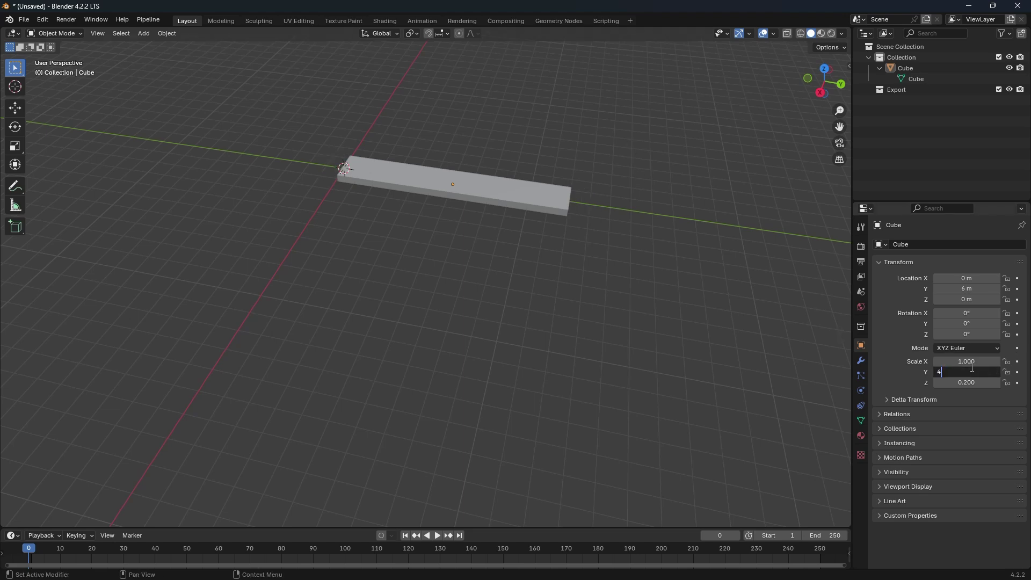
key("Tab")
key("Return")
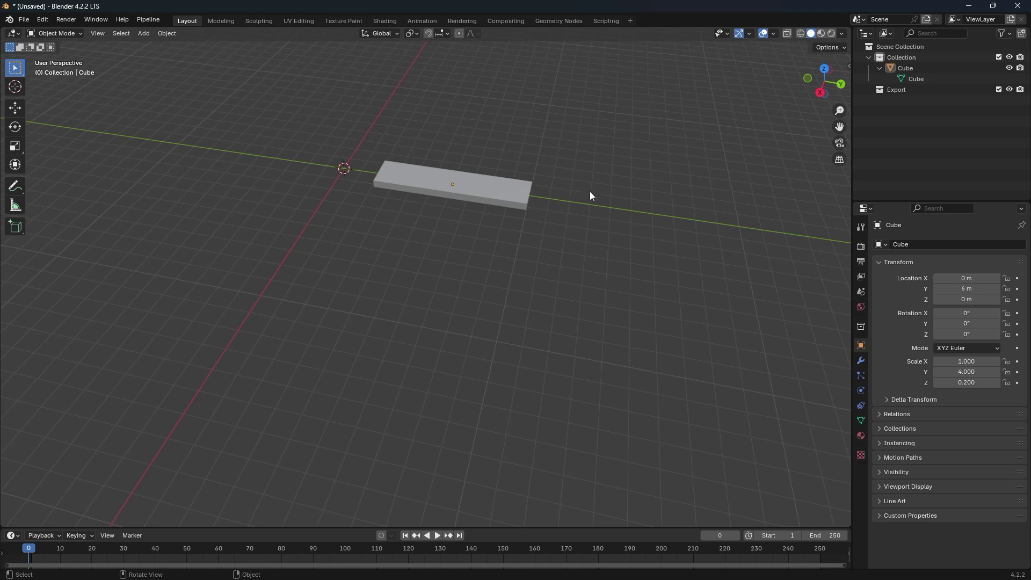
Set the slab's origin to the 3D cursor at the world origin
middle_click_drag(596, 163, 594, 267)
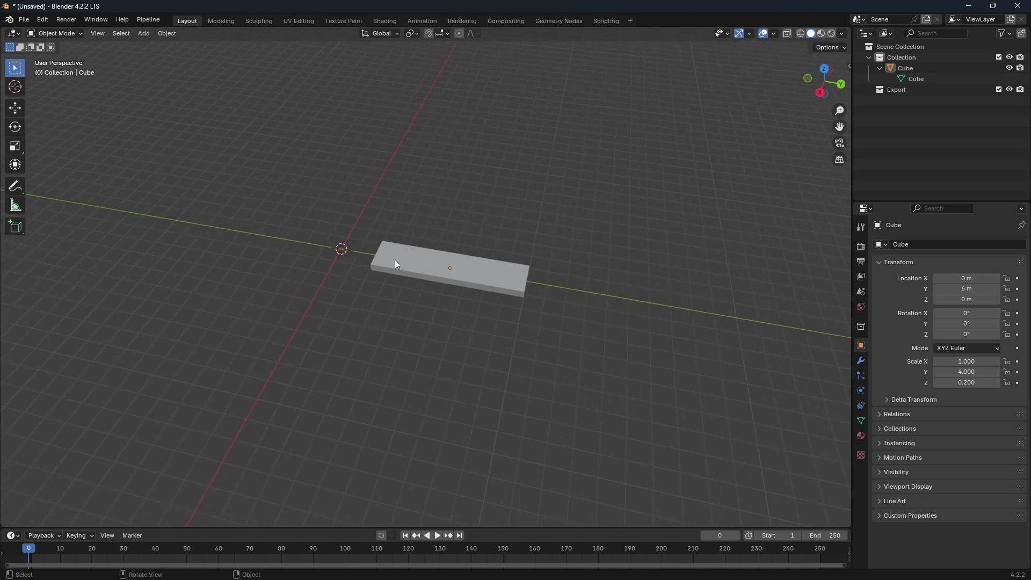
left_click(436, 265)
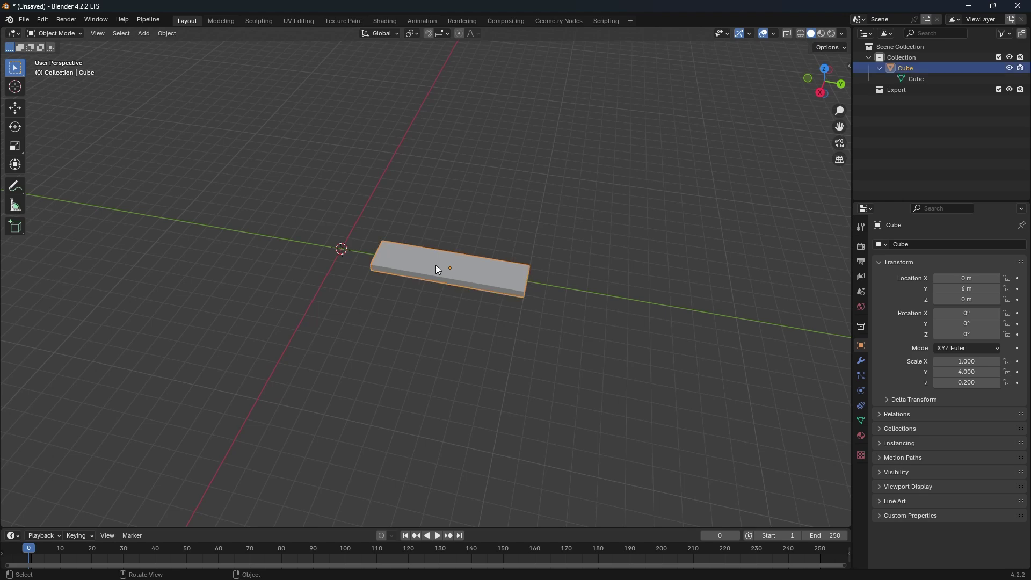
right_click(436, 265)
mouse_move(401, 176)
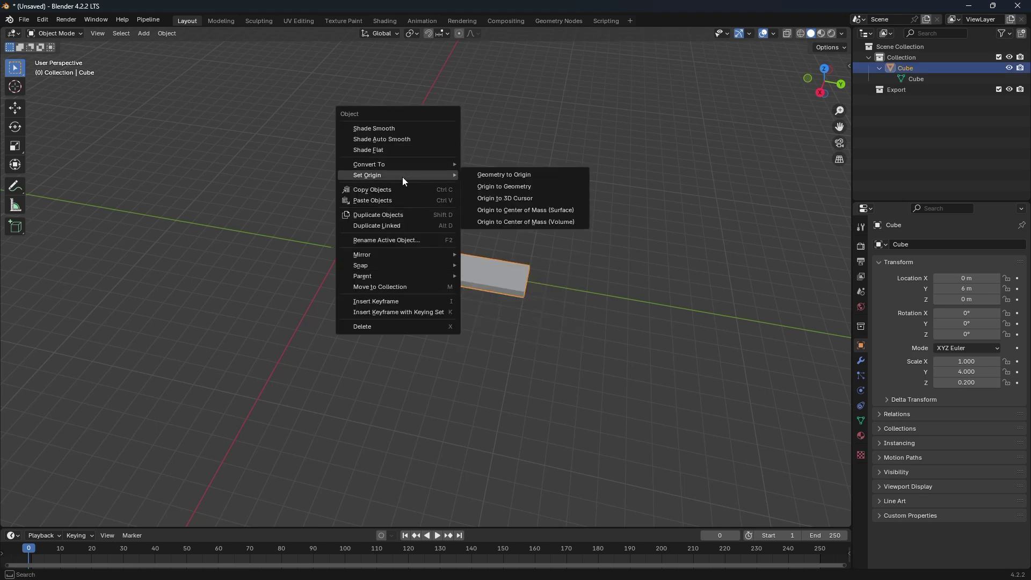
left_click(516, 199)
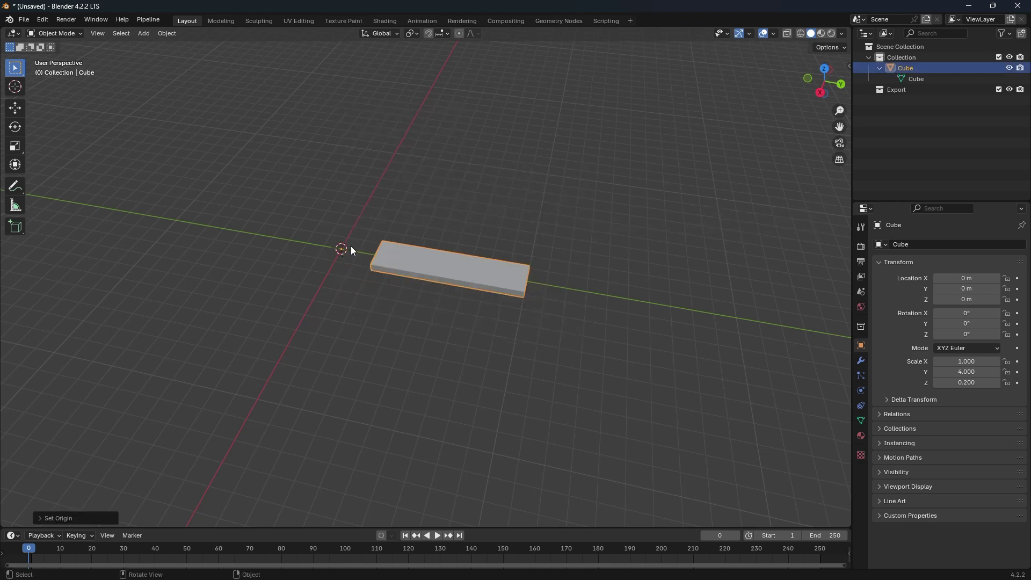
right_click(412, 266)
mouse_move(367, 262)
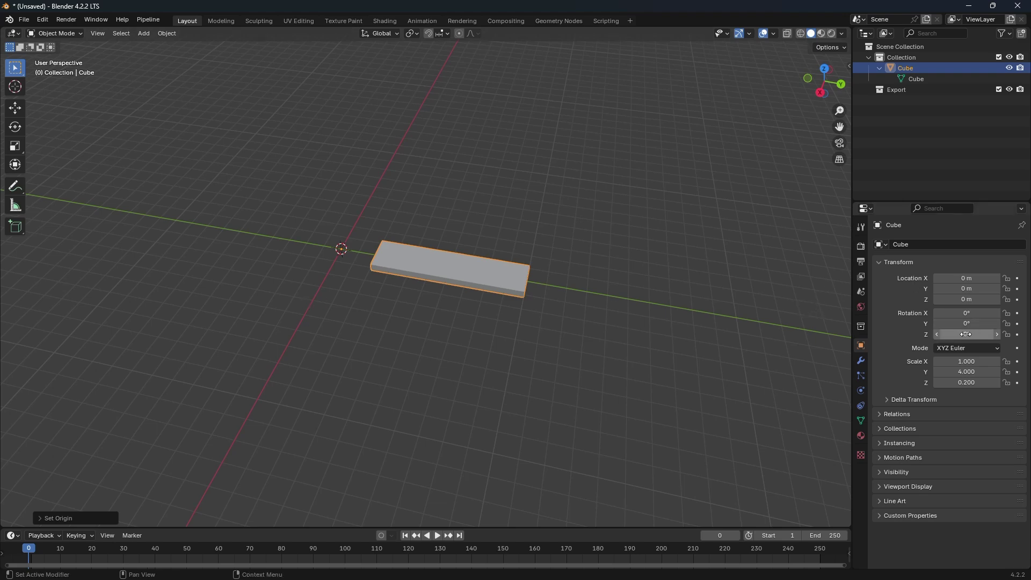
Try rotating the slab about the Z axis and reset its Z rotation to 0°
mouse_move(966, 334)
left_mouse_down()
mouse_move(886, 334)
mouse_move(966, 334)
left_mouse_up()
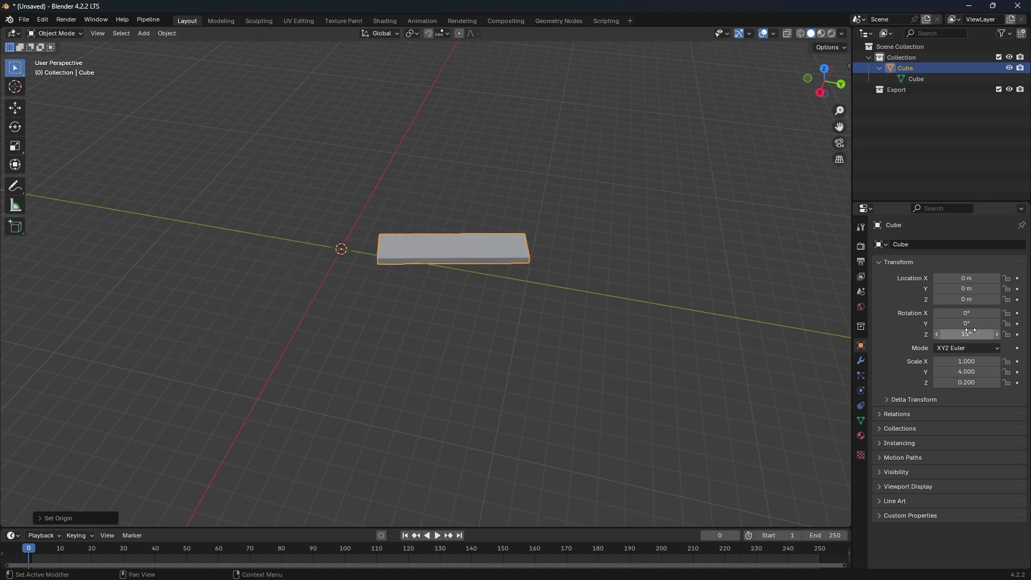
left_click(966, 334)
type("0")
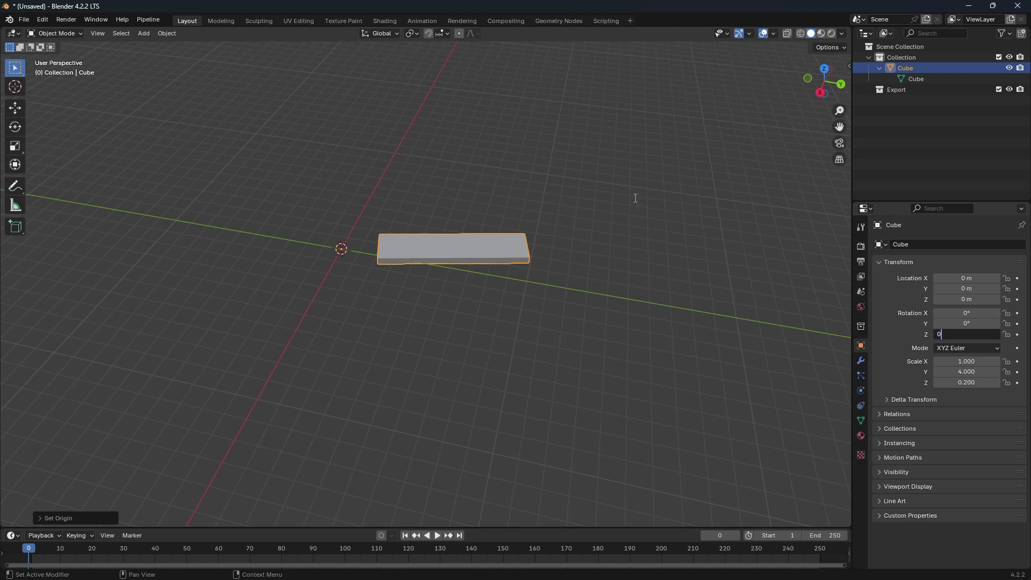
key("Return")
Make a copy of the slab in place and set the original slab's Z rotation to 9°
left_click(898, 68)
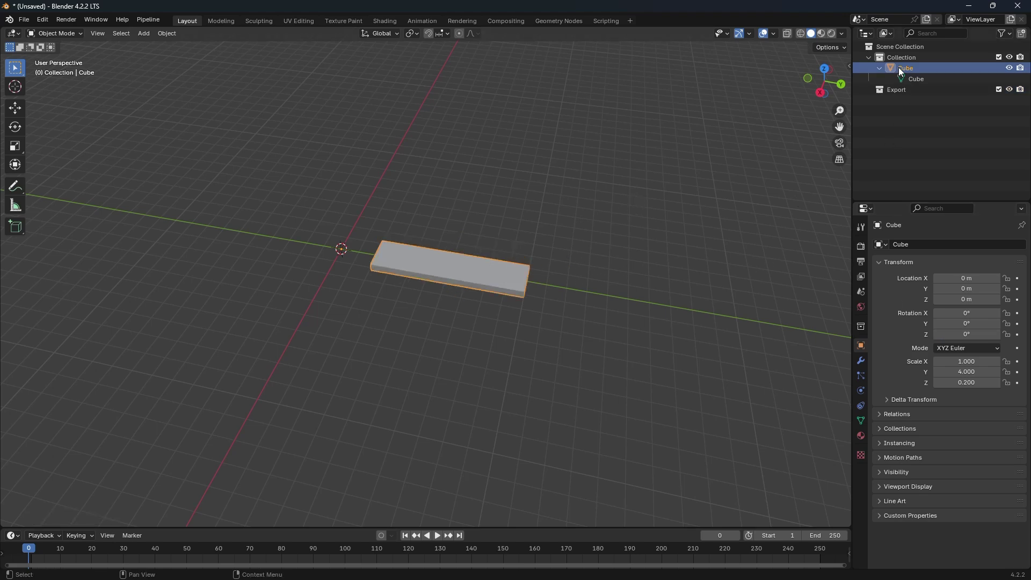
key("ctrl+c")
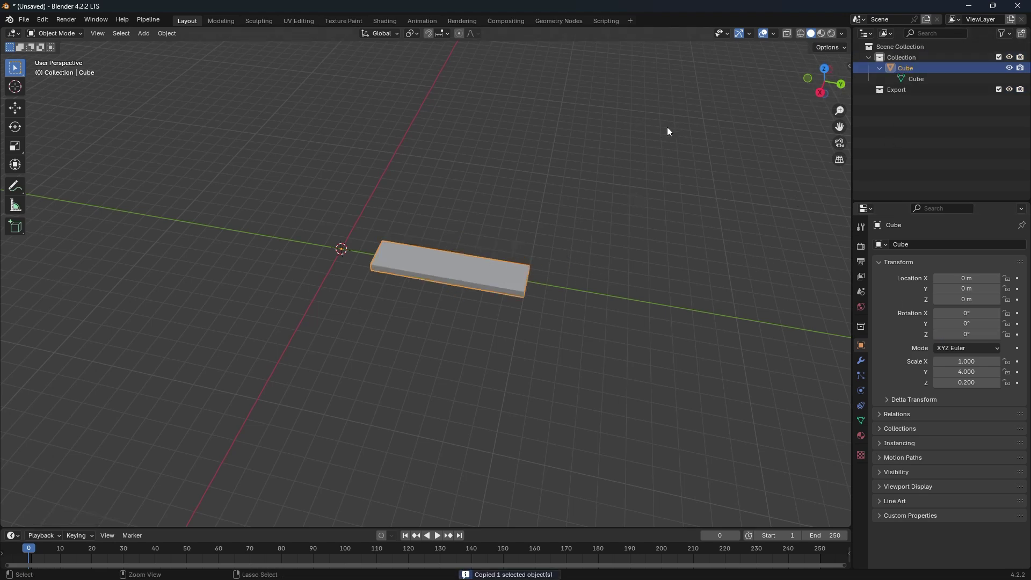
key("ctrl+v")
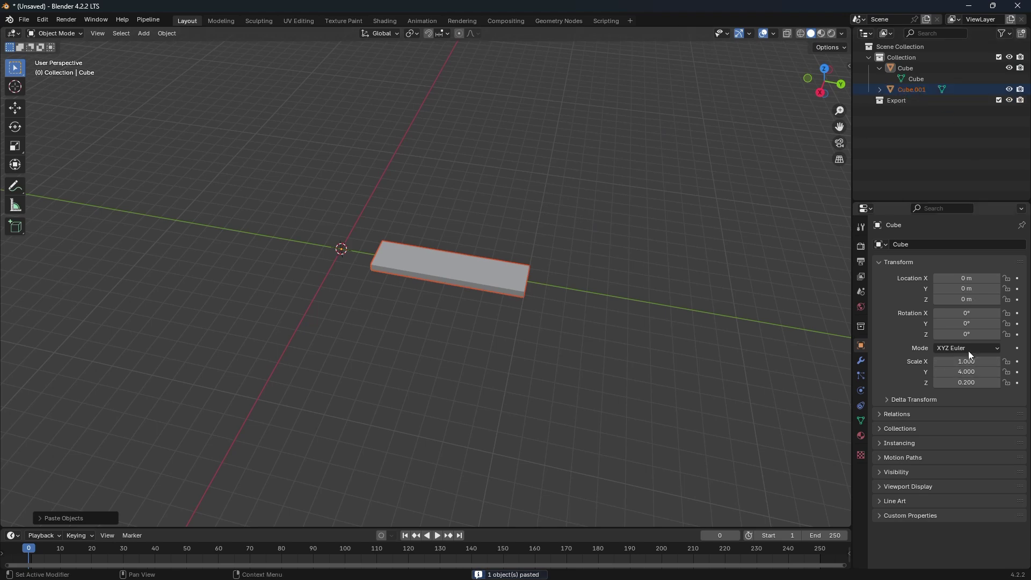
left_click(965, 334)
type("9")
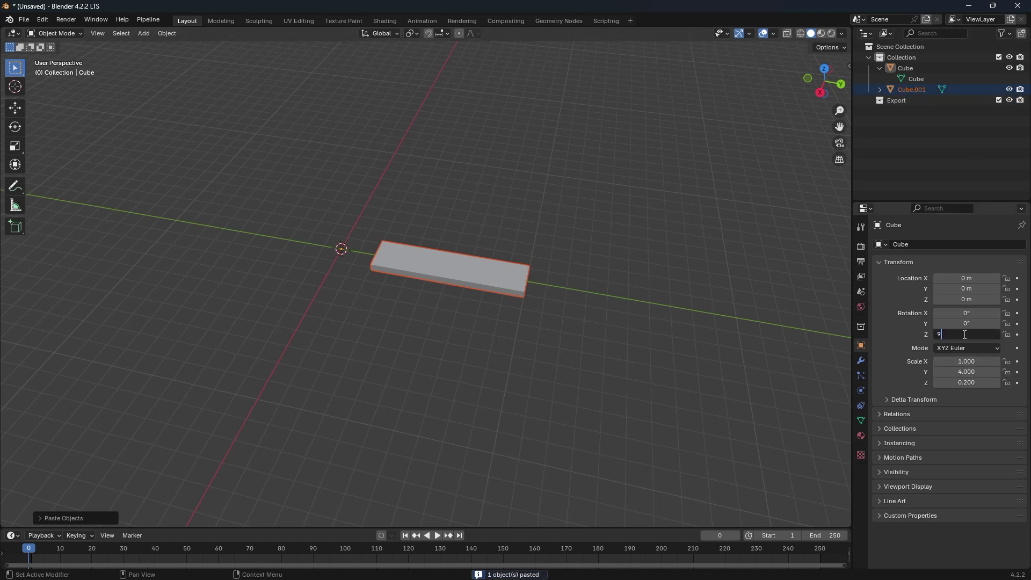
key("Tab")
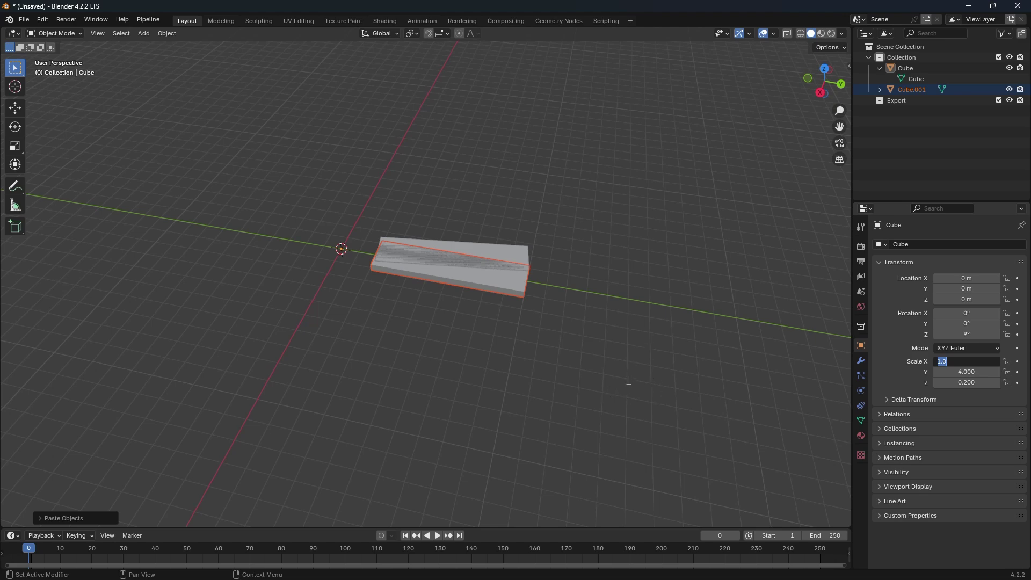
middle_click_drag(629, 380, 617, 328)
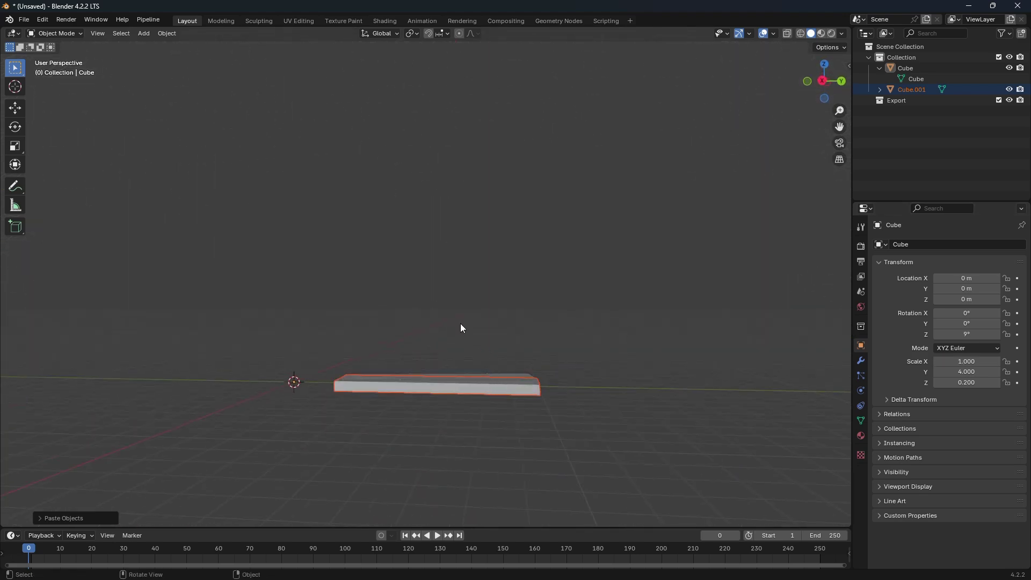
middle_click_drag(578, 403, 546, 163)
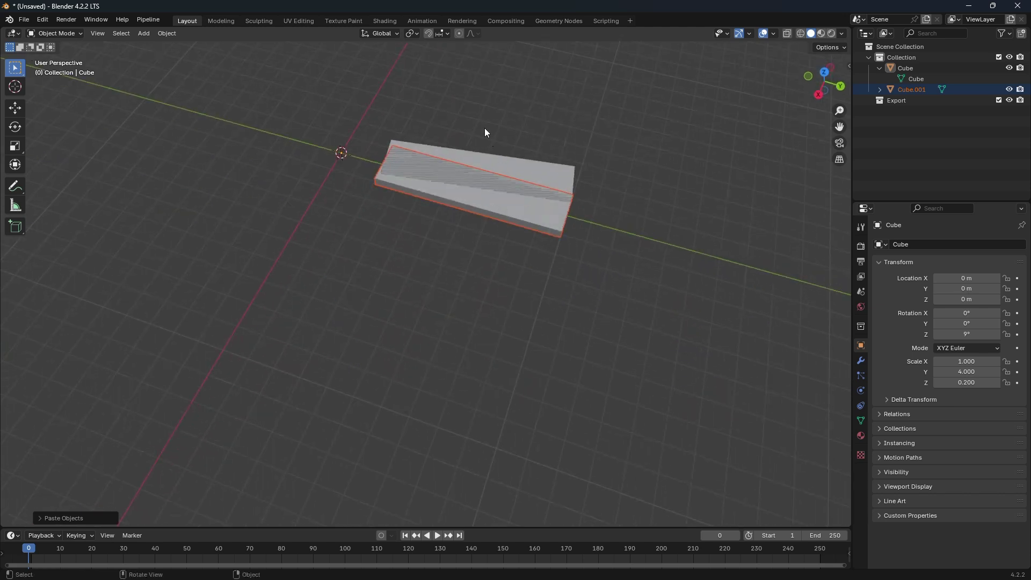
middle_click_drag(565, 350, 594, 352)
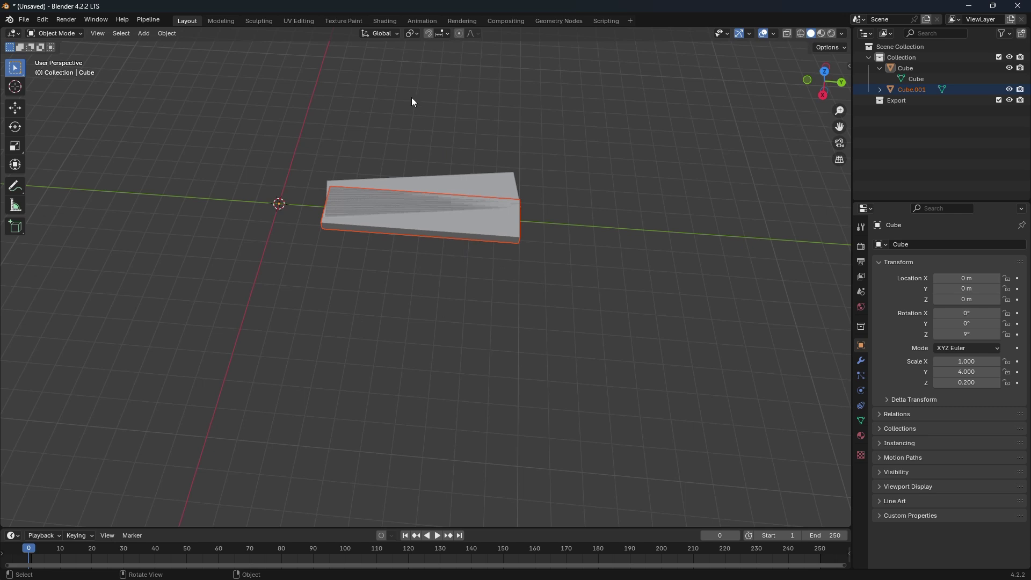
Copy and paste the unrotated slab Cube.001 in place, set its Z rotation to -9°, and deselect everything
left_click(912, 89)
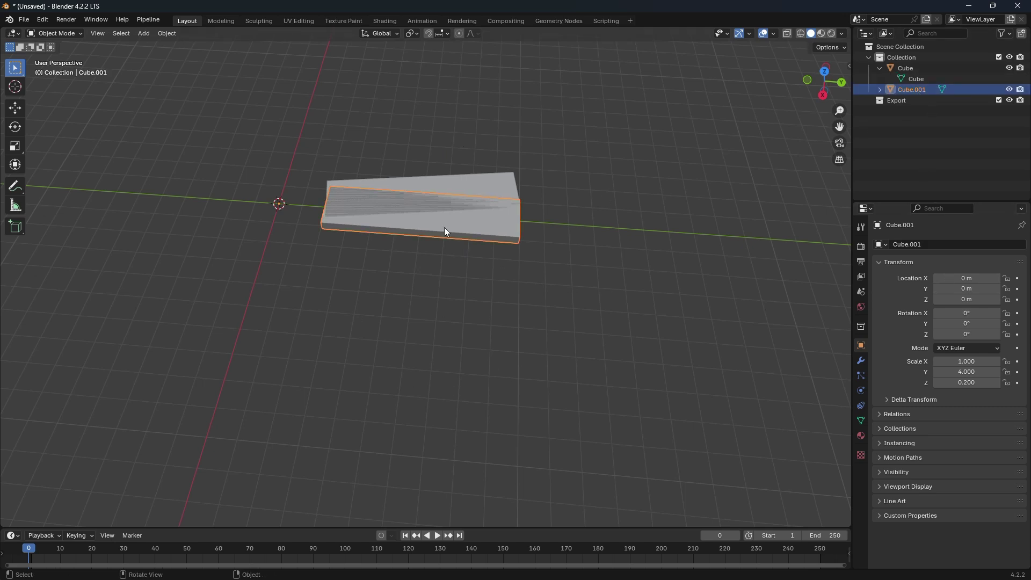
key("ctrl+c")
key("ctrl+v")
left_click(990, 335)
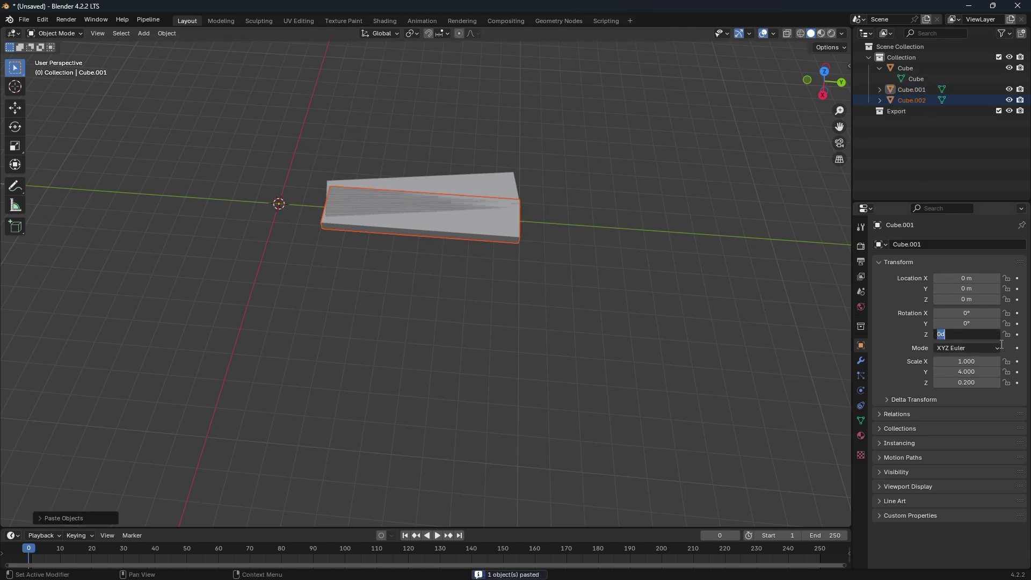
type("-9")
key("Return")
left_click(879, 68)
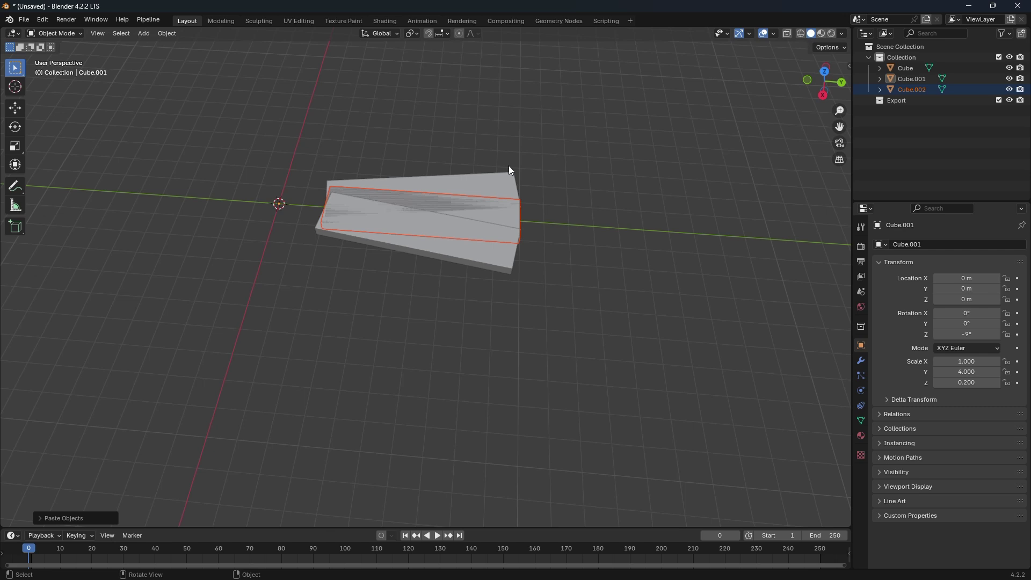
left_click(590, 171)
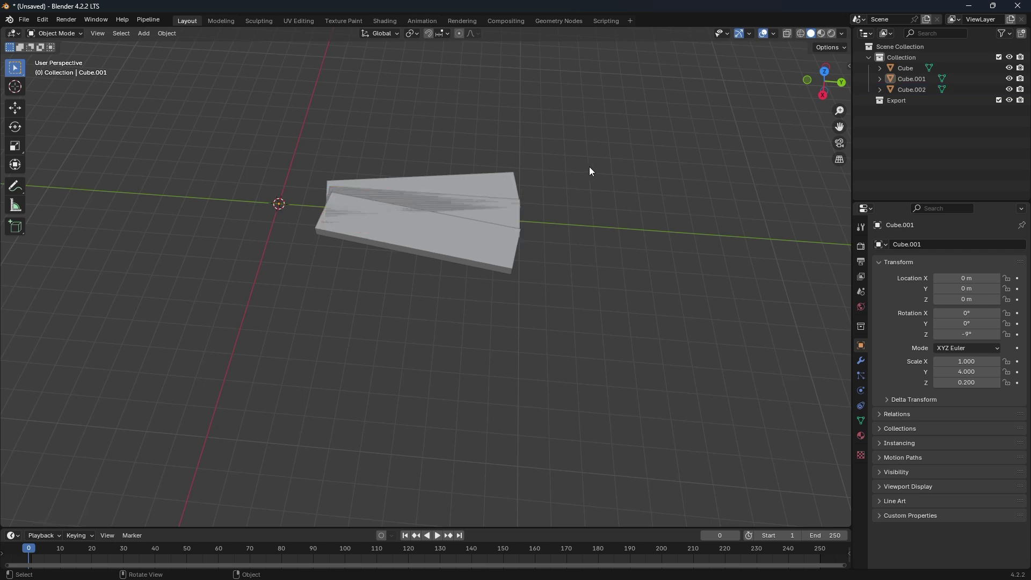
Select all three slabs with Cube as the active object and join them into one mesh
left_click(904, 68)
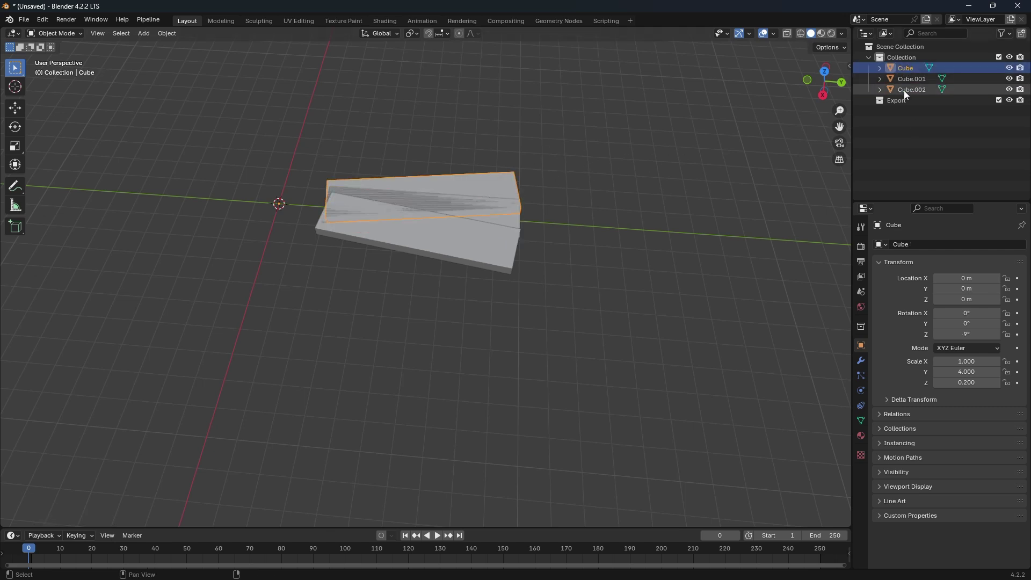
left_click(903, 90, "shift")
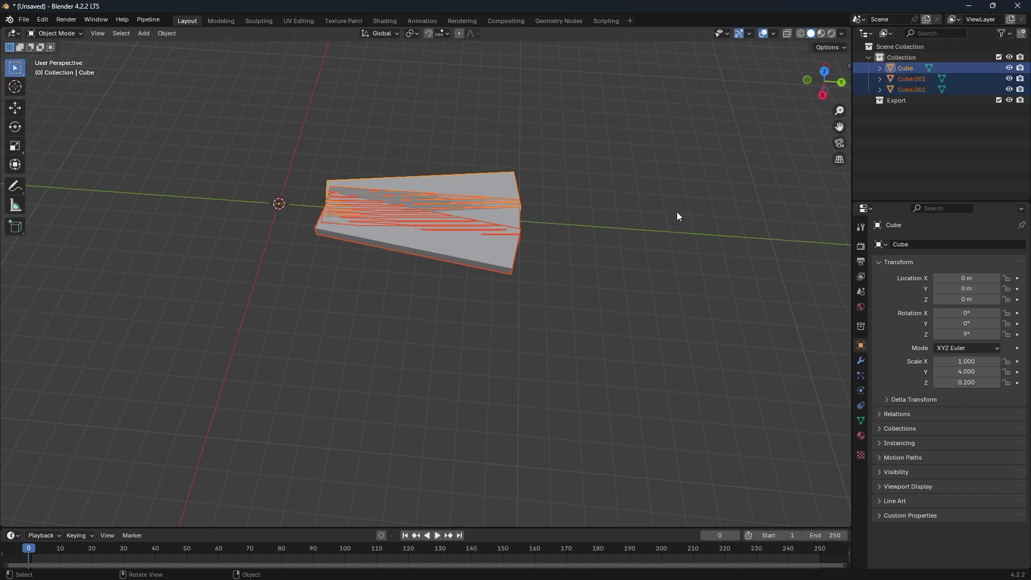
key("ctrl+j")
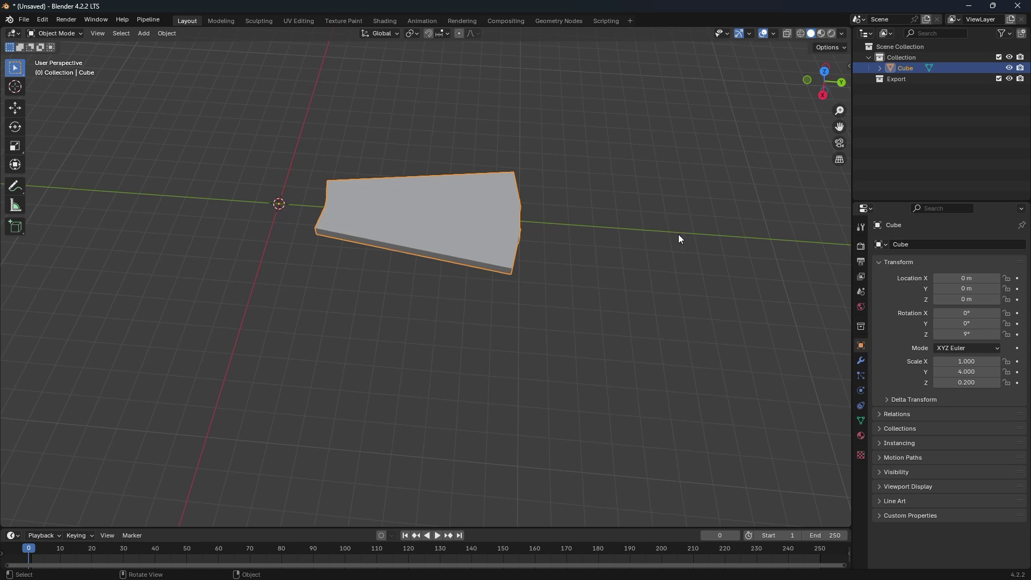
Turn on X-ray display to inspect the overlapping slabs inside the joined fan mesh
middle_click_drag(717, 241, 520, 358)
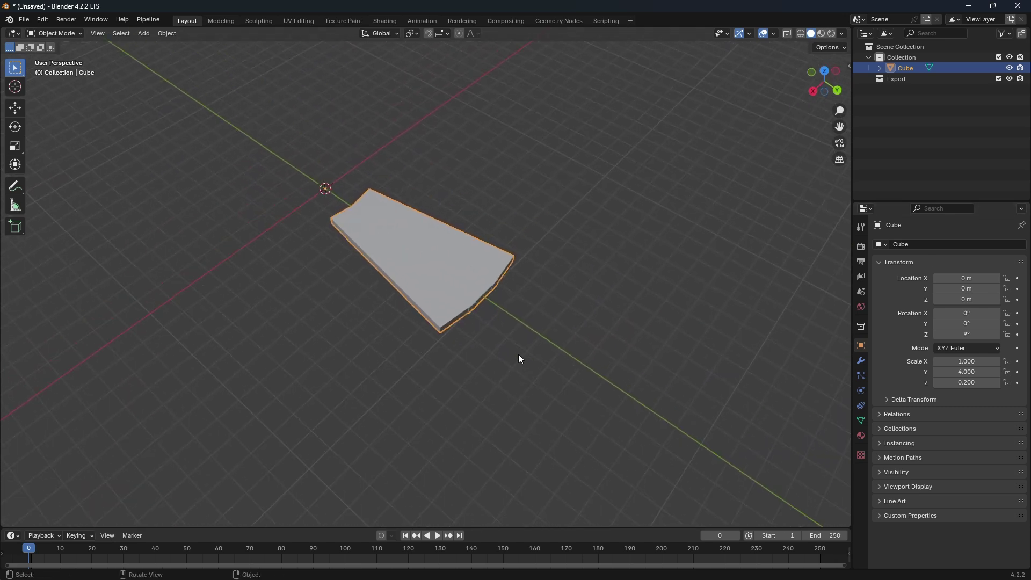
scroll(529, 351, "up", 2)
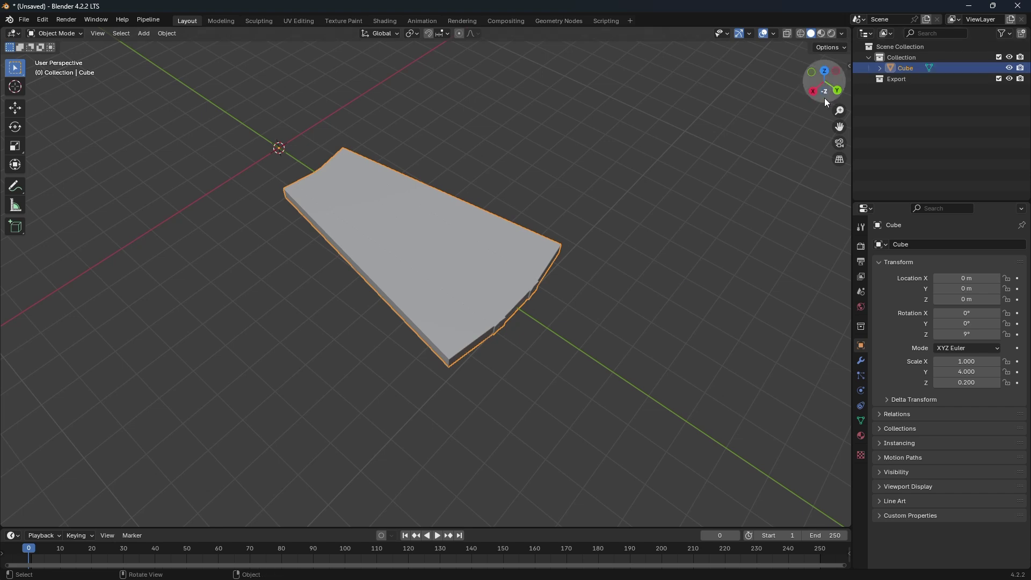
left_click(788, 33)
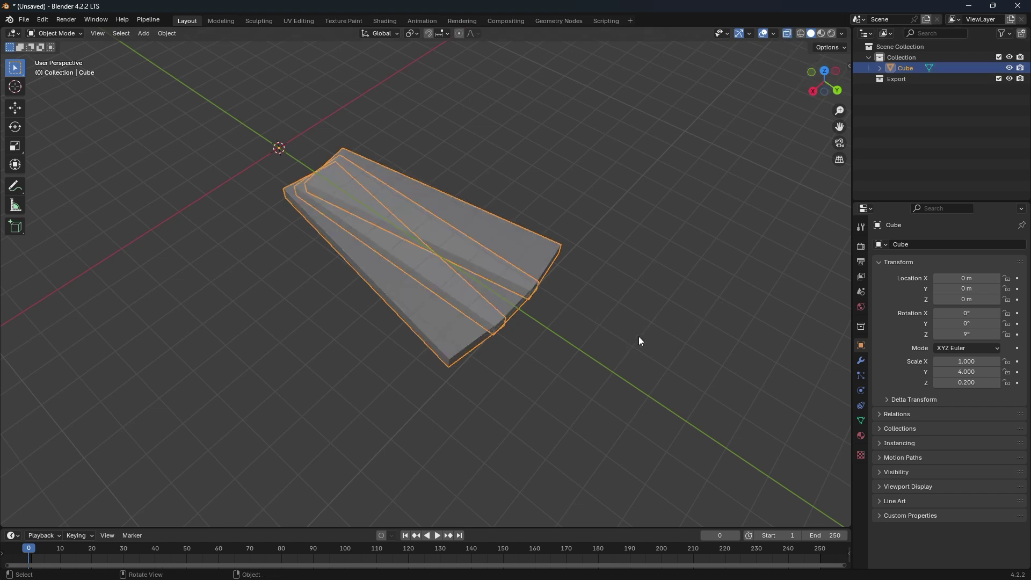
middle_click_drag(639, 337, 613, 319)
key("KP_Decimal")
key("Right")
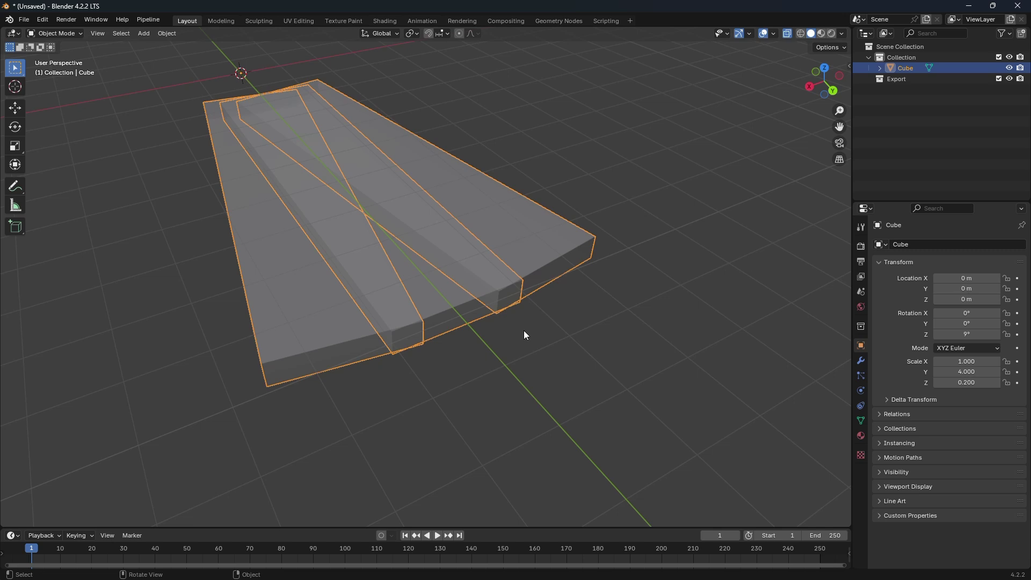
Enter Edit Mode on the joined fan, enable Auto Merge and Split Edges & Faces, and deselect all vertices
left_click(54, 33)
left_click(49, 53)
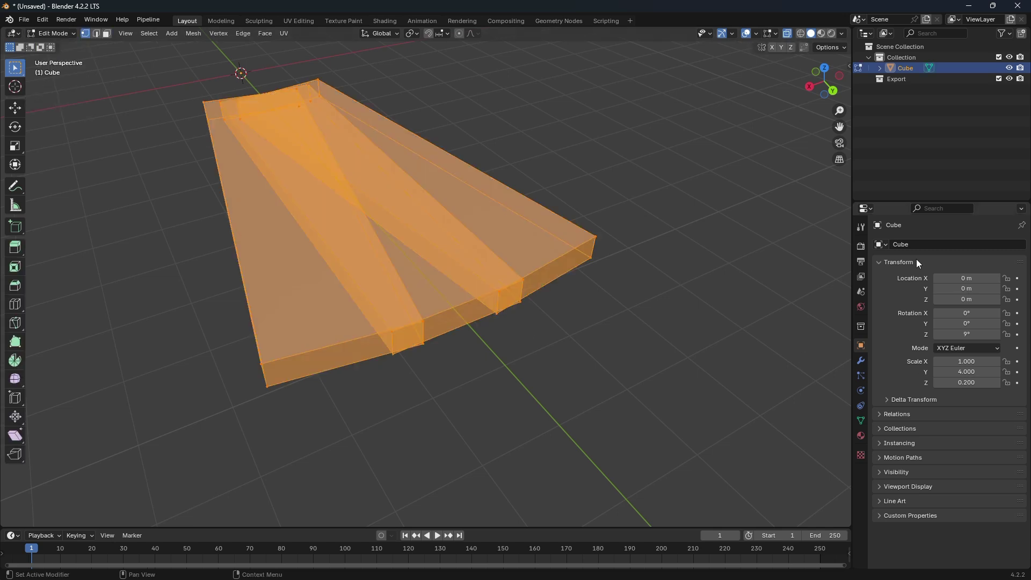
left_click(879, 259)
left_click(941, 346)
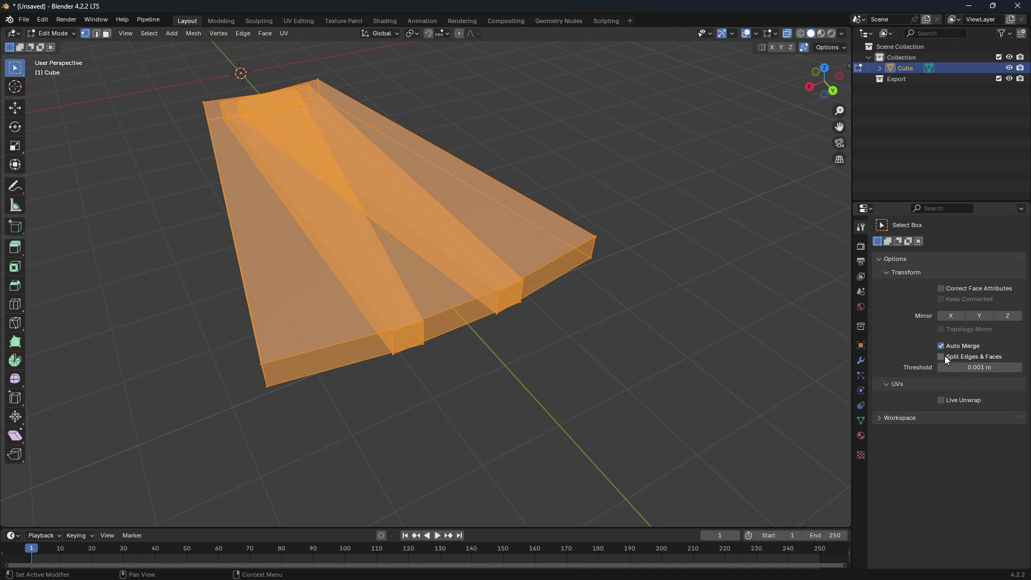
left_click(625, 365)
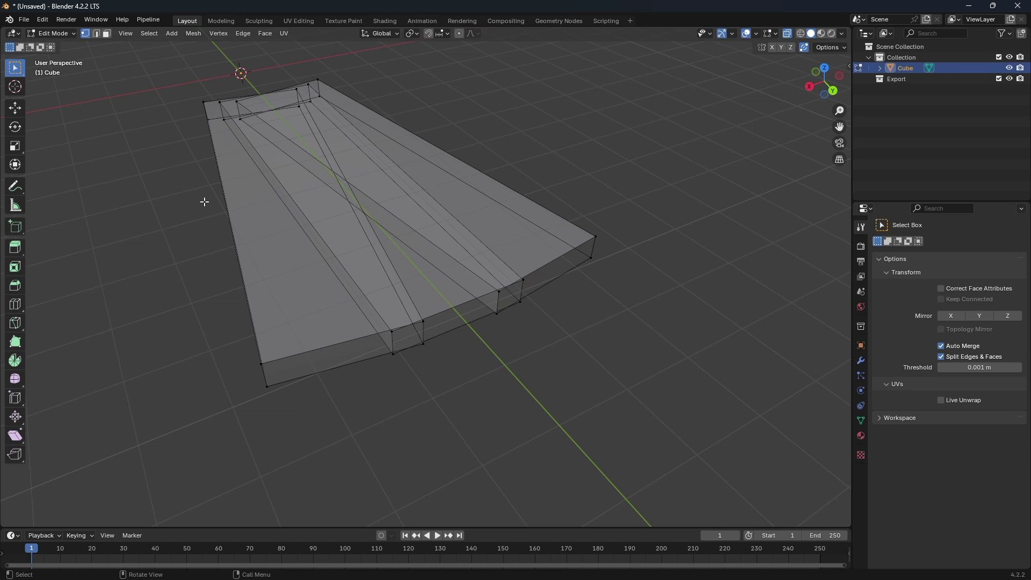
Select all vertices at the fan's wide outer end and move them 0 m along Z to split the crossing edges
left_click_drag(171, 237, 726, 461)
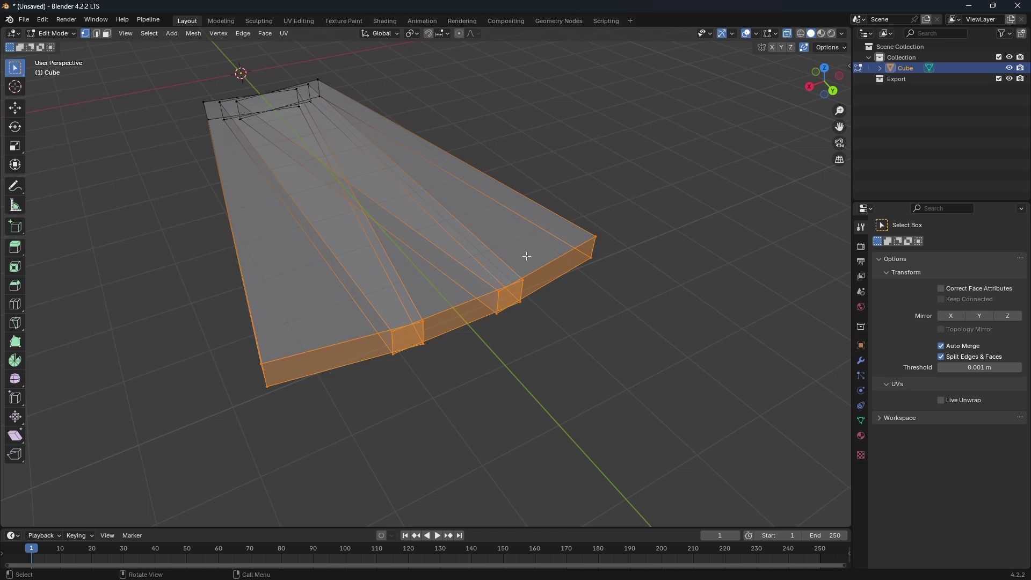
key("g")
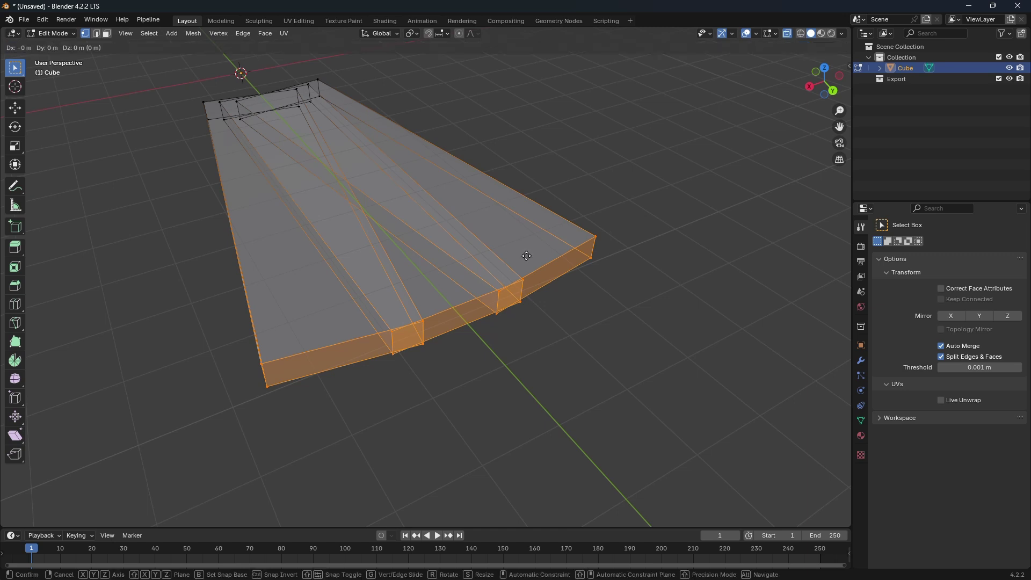
type("z")
type("0")
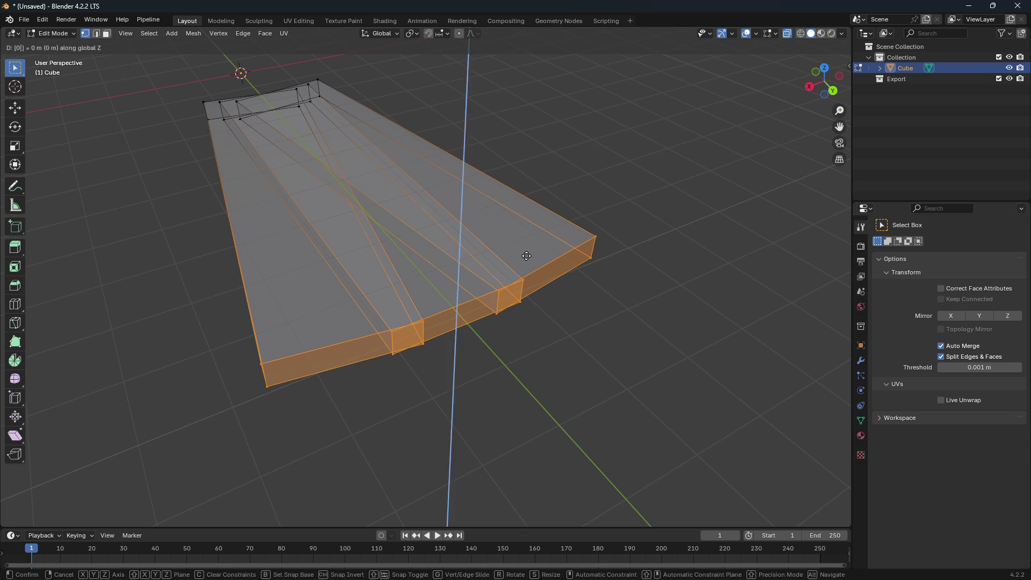
key("Return")
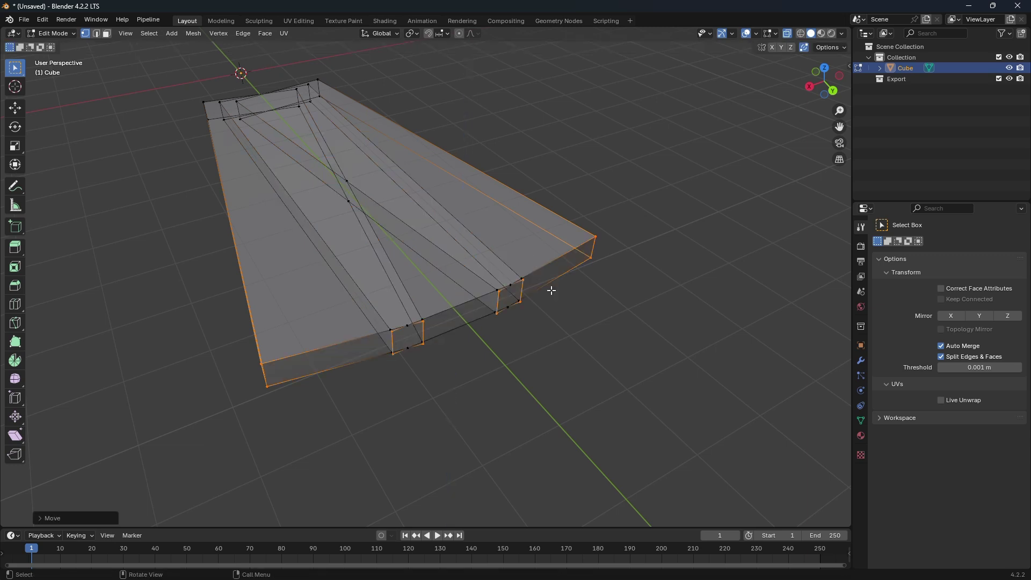
left_click(536, 313)
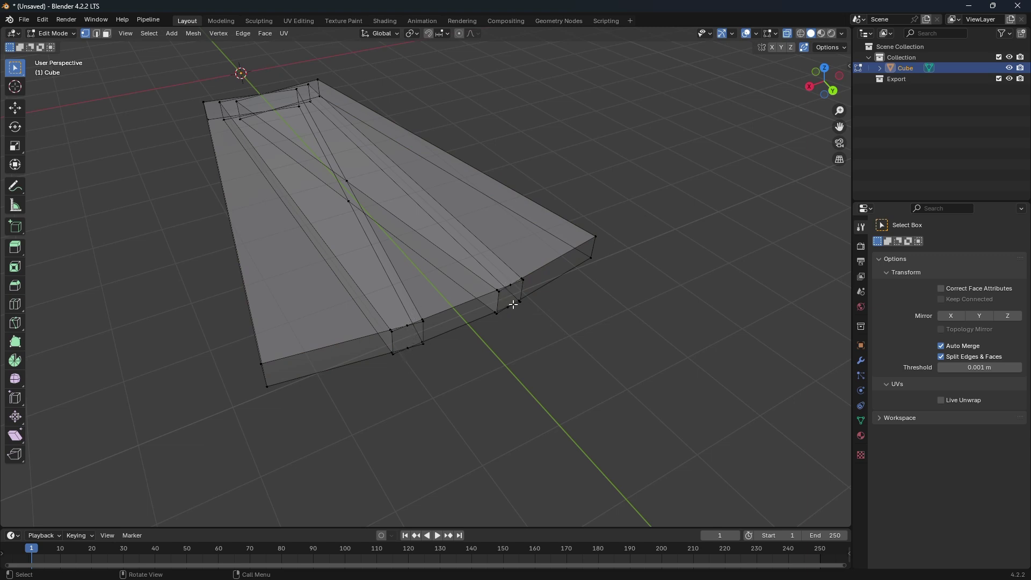
Select all vertices at the fan's narrow inner end, move them 0 m along Z to split the crossing edges, and deselect
middle_click_drag(228, 248, 517, 187)
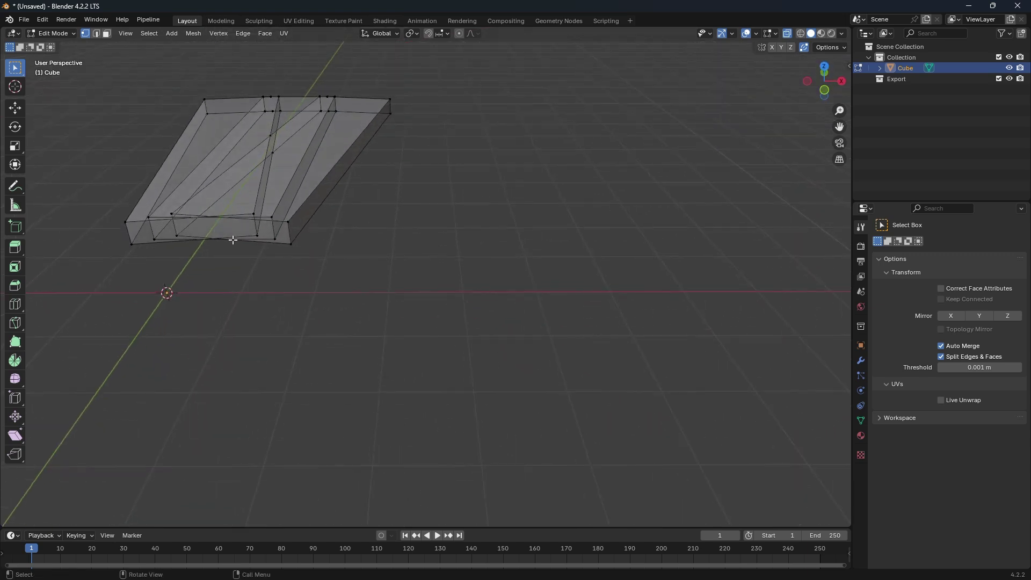
left_click_drag(90, 193, 376, 285)
middle_click_drag(325, 270, 509, 331, "shift")
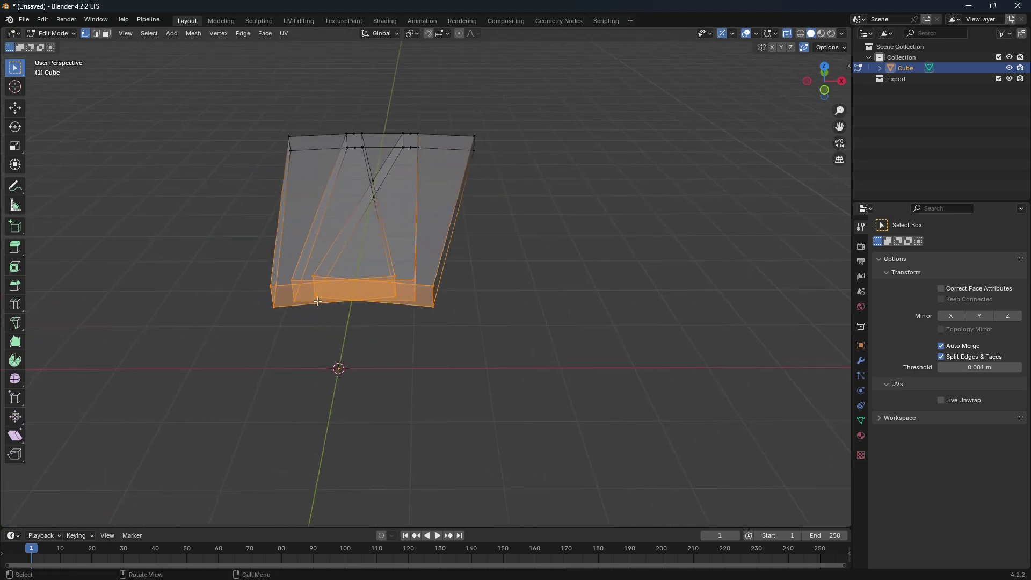
key("g")
key("z")
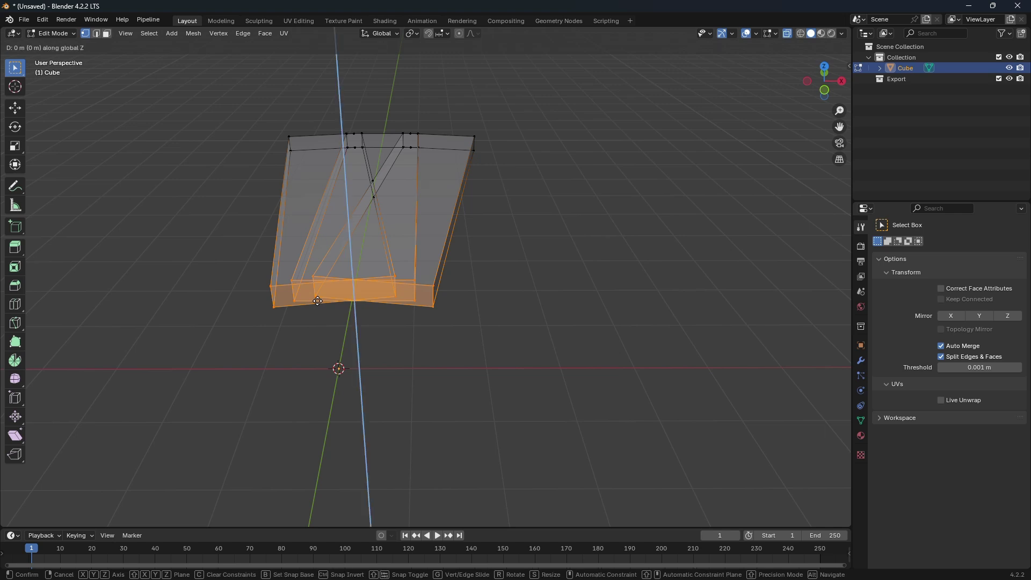
left_click(322, 280)
key("alt+a")
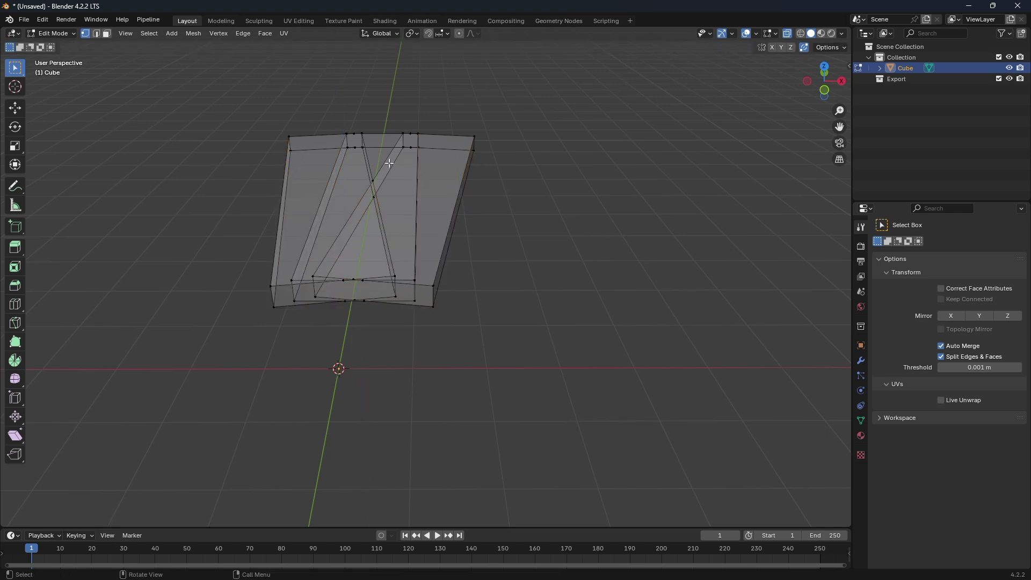
Delete the surplus vertices on the +X side of the fan's narrow inner end, keeping the crossing-point vertices
left_click_drag(352, 127, 358, 163)
left_click_drag(339, 276, 370, 321)
left_click_drag(387, 248, 467, 334)
key("x")
left_click(440, 330)
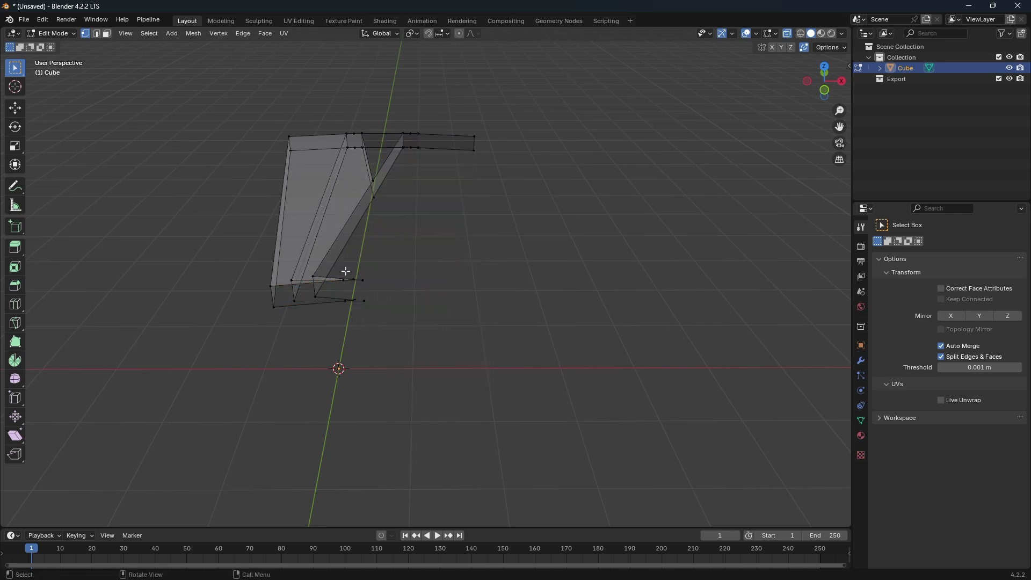
Delete the surplus vertices on the fan's -X side at both ends, keeping the crossing-point vertices
key("x")
left_click_drag(347, 271, 262, 314)
left_click(346, 315)
key("x")
left_click(245, 315)
key("x")
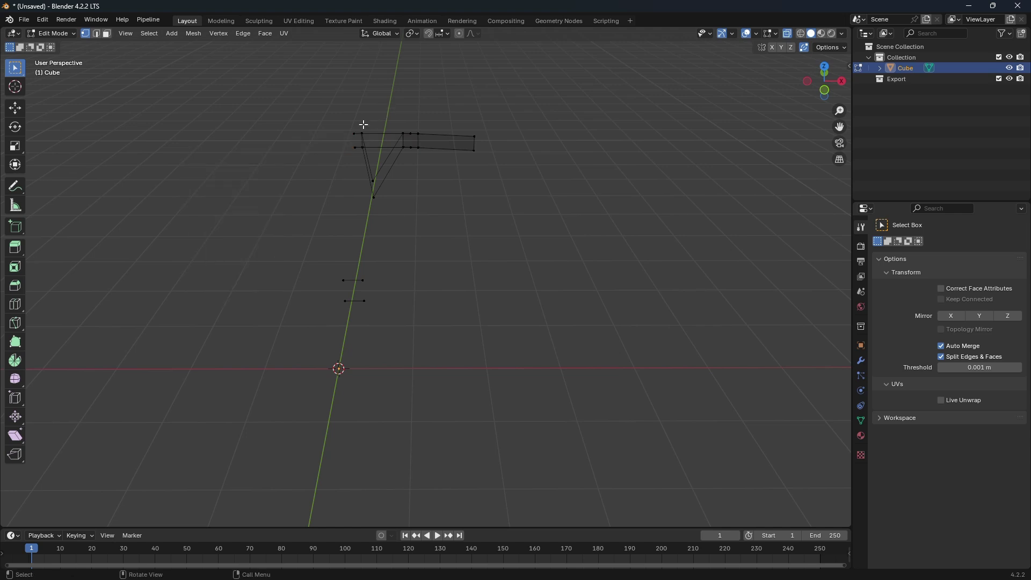
Delete the leftover triangle and the +X outer corner vertices, leaving only the four crossing-point vertices at the wide end
left_click_drag(357, 124, 408, 209)
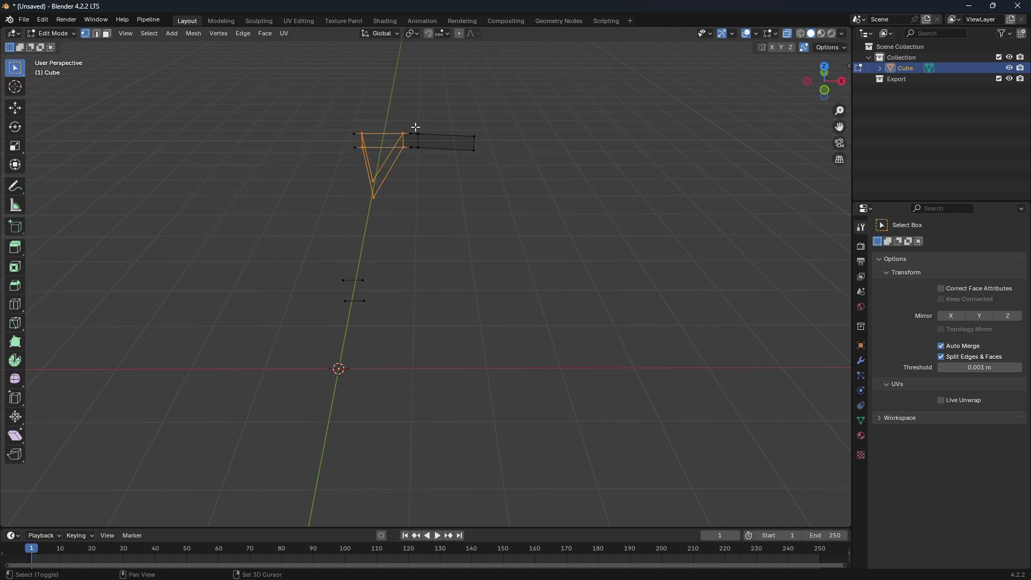
left_click_drag(413, 124, 531, 186, "shift")
key("x")
left_click(492, 181)
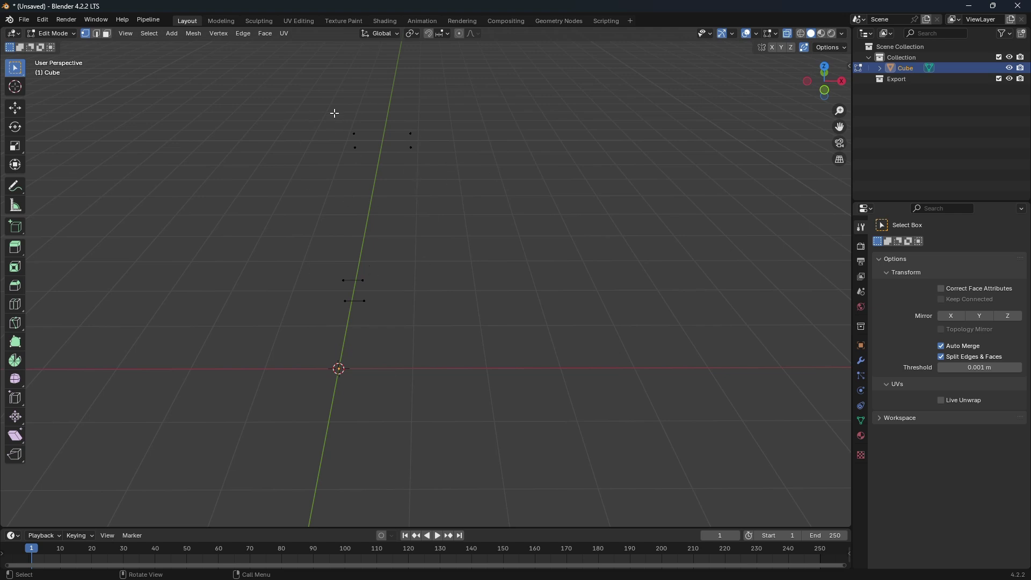
Fill faces between the remaining vertices to close the wide outer end and both long sides of the wedge
left_click_drag(334, 113, 455, 169)
key("f")
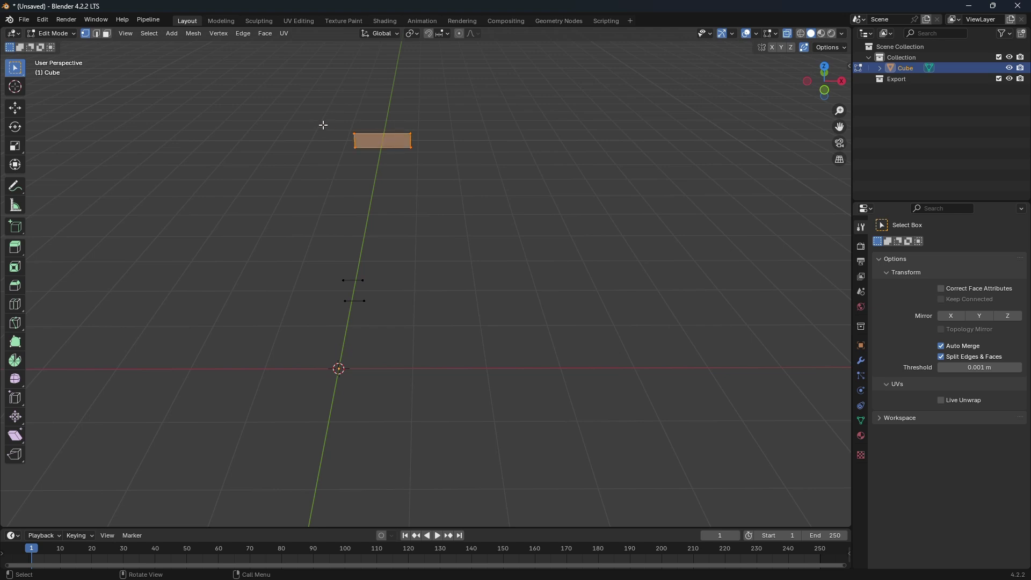
left_click_drag(328, 113, 356, 328)
key("f")
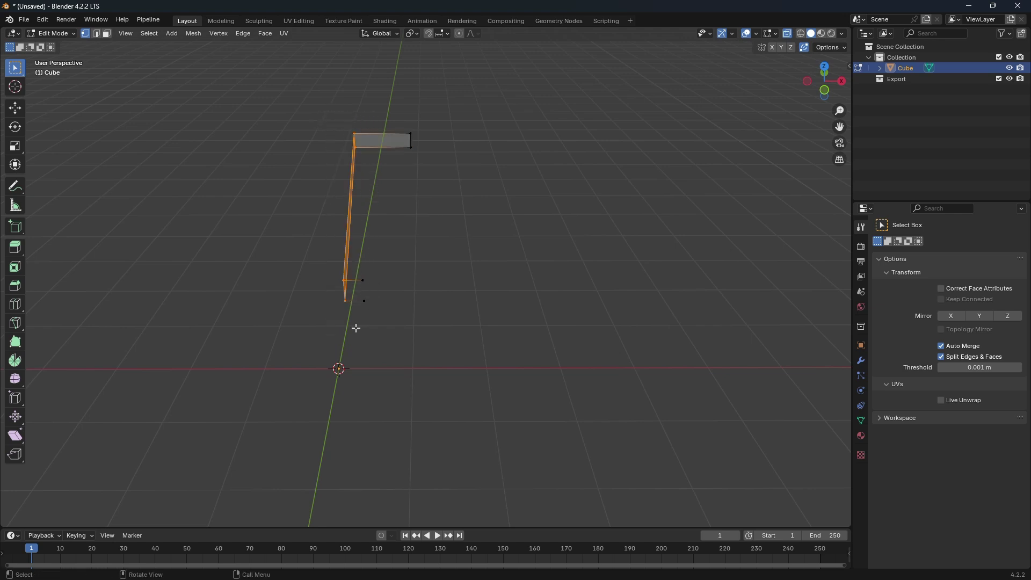
left_click_drag(362, 120, 465, 328)
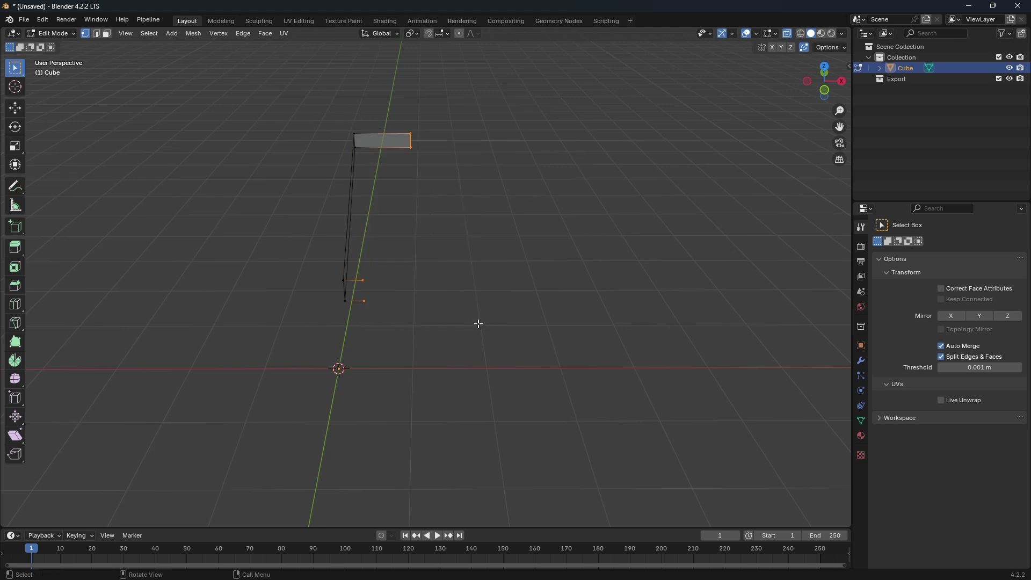
key("f")
Fill the wedge's top face from its four upper corner vertices and check the underside and outer end
left_click_drag(346, 122, 433, 146)
left_click_drag(318, 274, 391, 289, "shift")
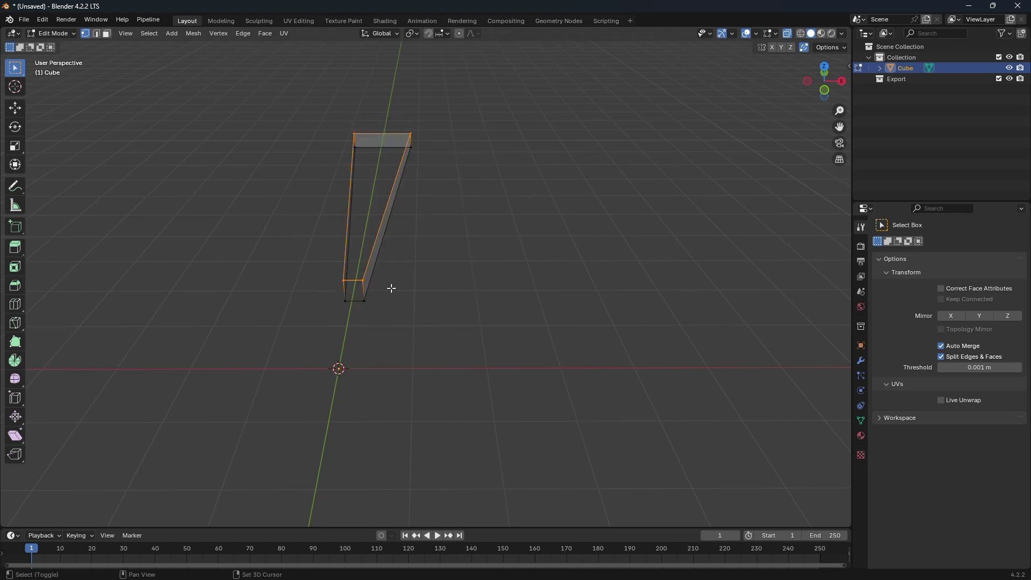
key("f")
middle_click_drag(391, 288, 426, 306)
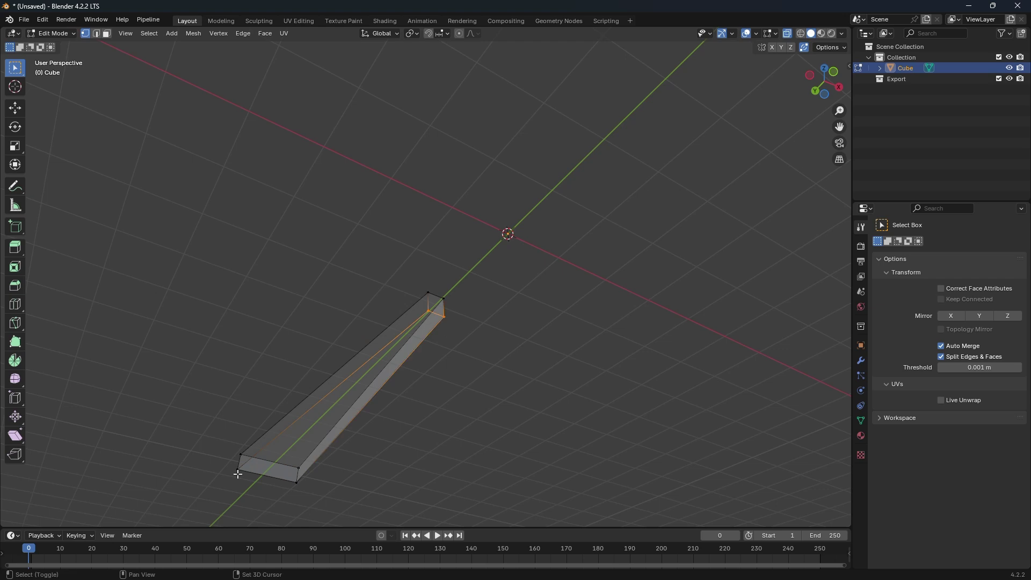
middle_click_drag(464, 353, 400, 292)
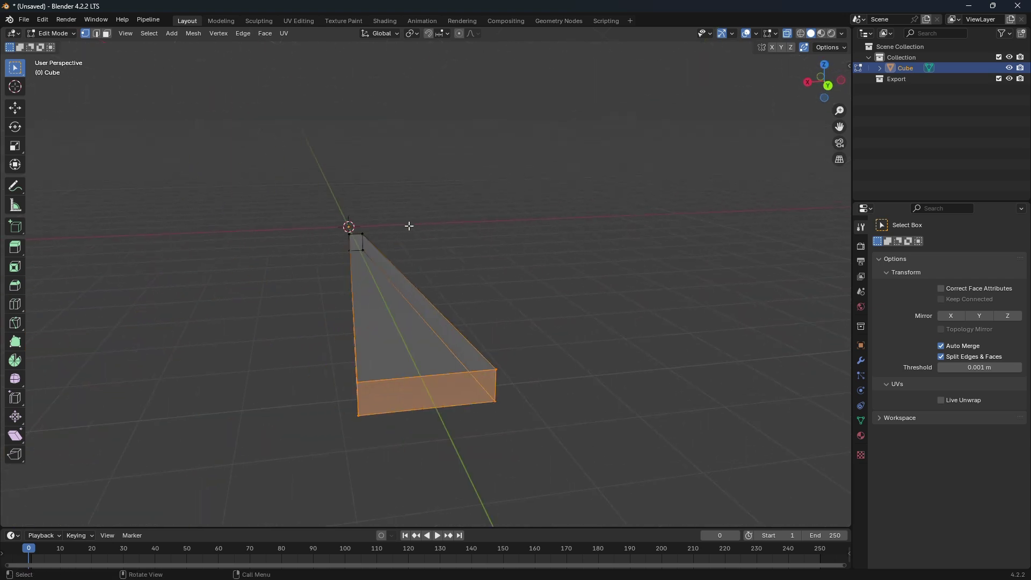
scroll(406, 231, "down", 2)
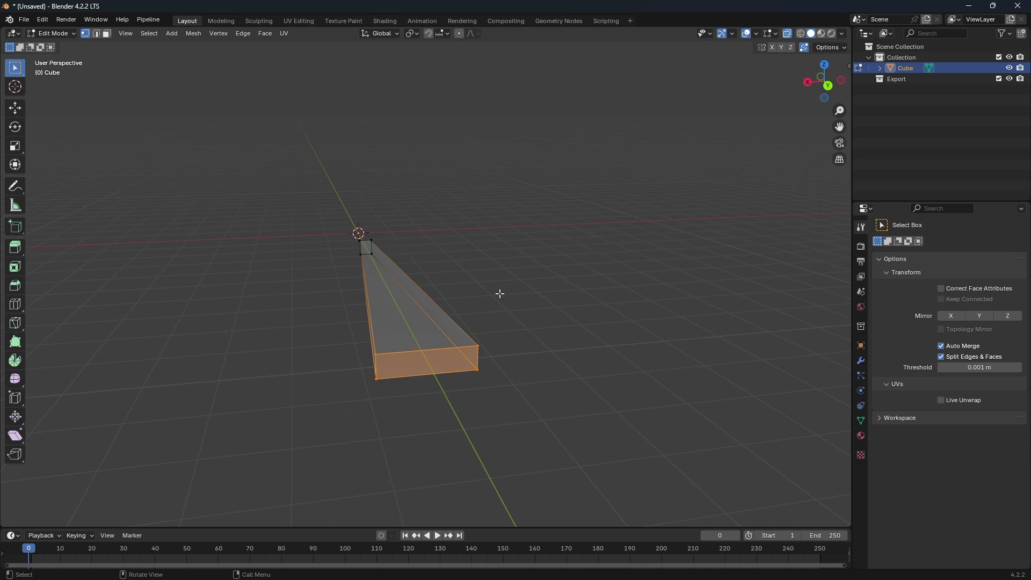
Connect diagonally opposite corner vertices across the wedge's top face and one long side face to triangulate them
left_click_drag(367, 237, 378, 244)
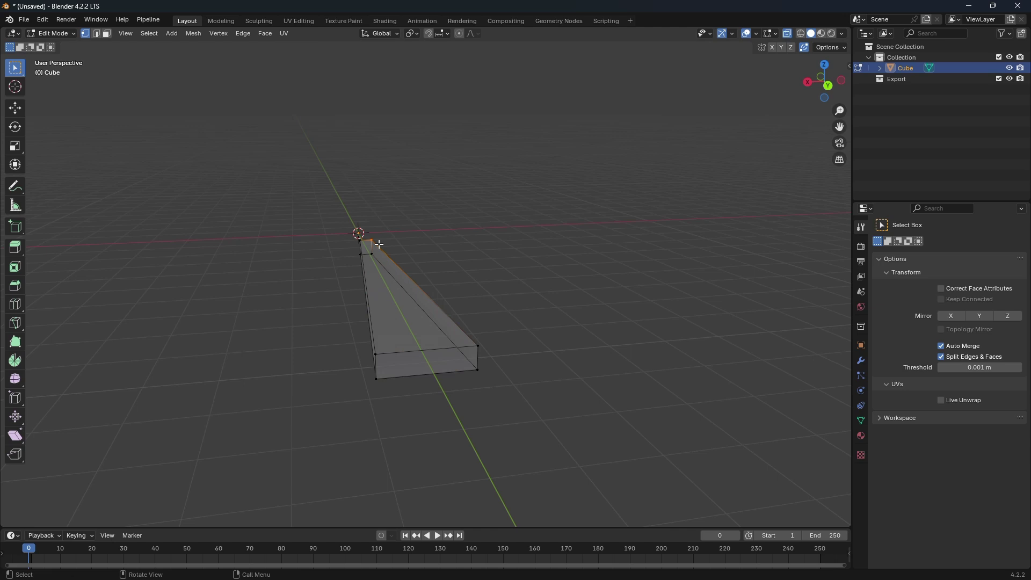
left_click(374, 354, "shift")
middle_click_drag(617, 341, 610, 349)
middle_click_drag(513, 343, 556, 290)
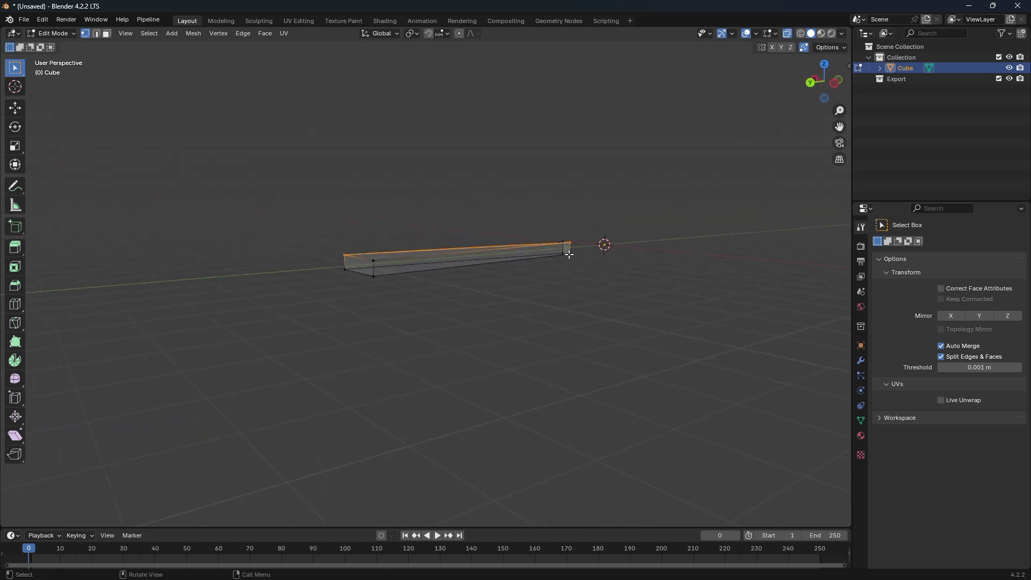
left_click(570, 254)
left_click_drag(366, 255, 386, 267, "shift")
key("j")
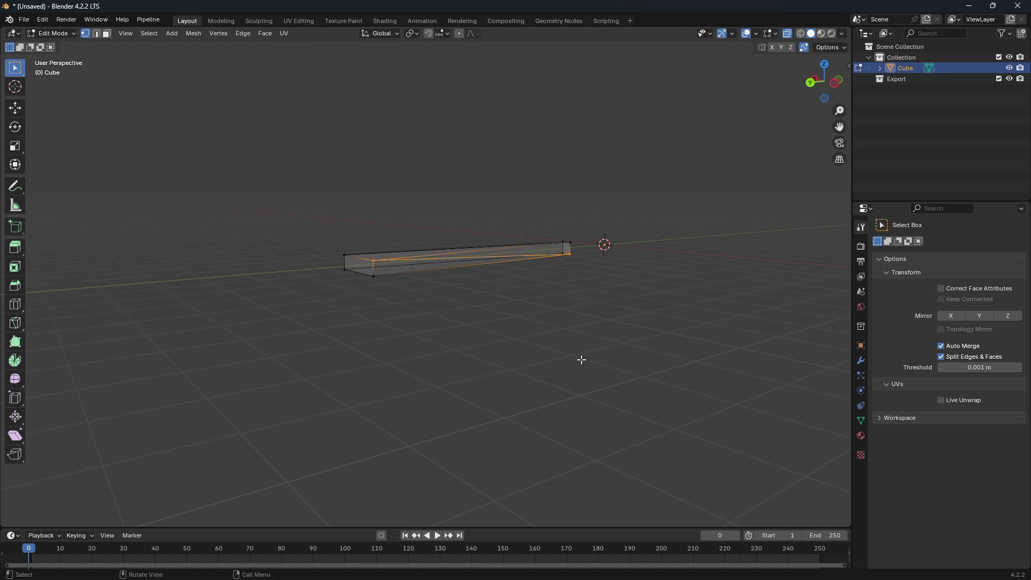
Connect diagonally opposite corner vertices across the wedge's other long side to triangulate it, and deselect everything
middle_click_drag(581, 360, 187, 299)
key("j")
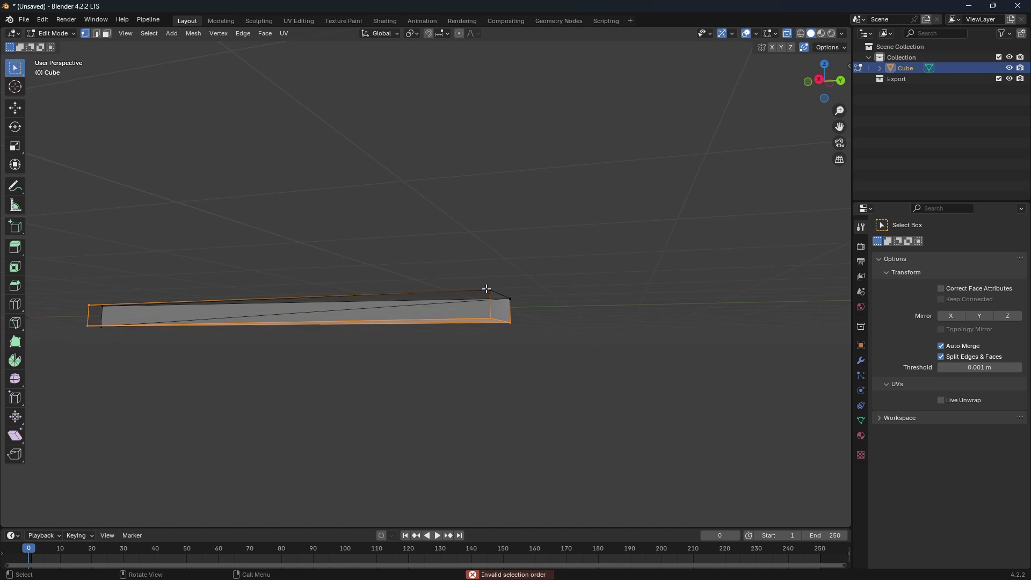
left_click_drag(493, 272, 75, 349)
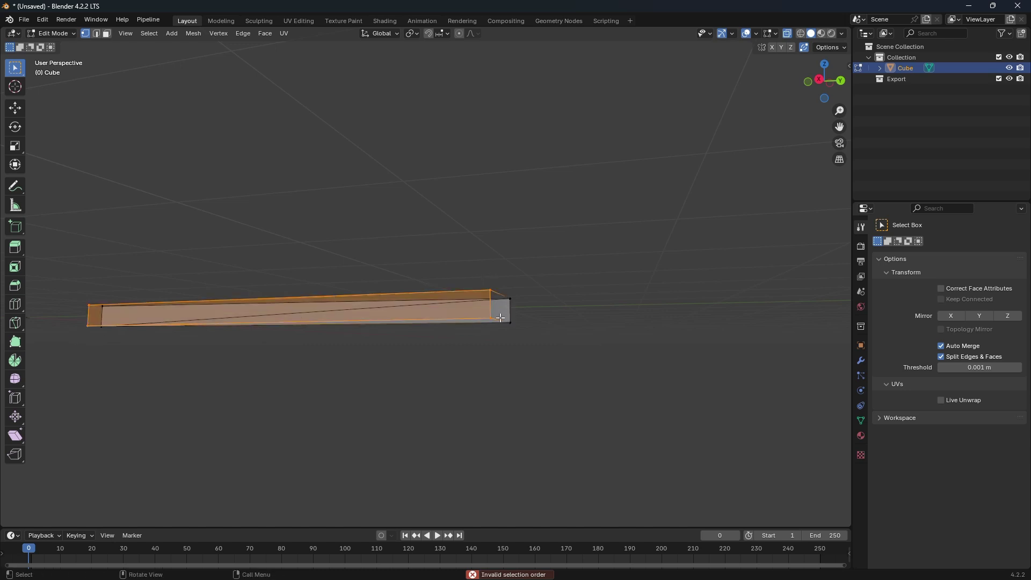
key("alt+a")
left_click_drag(94, 298, 67, 317)
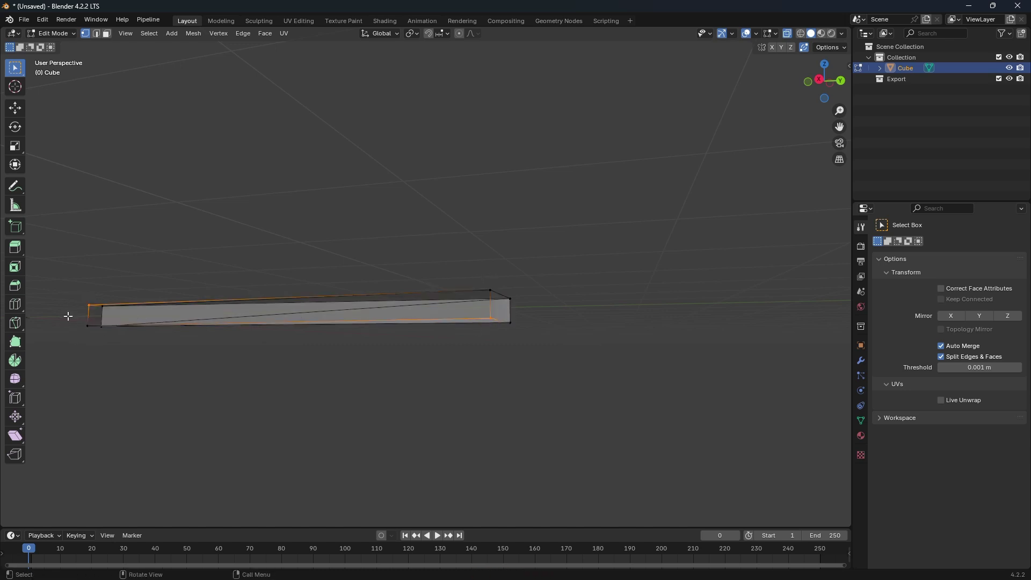
key("j")
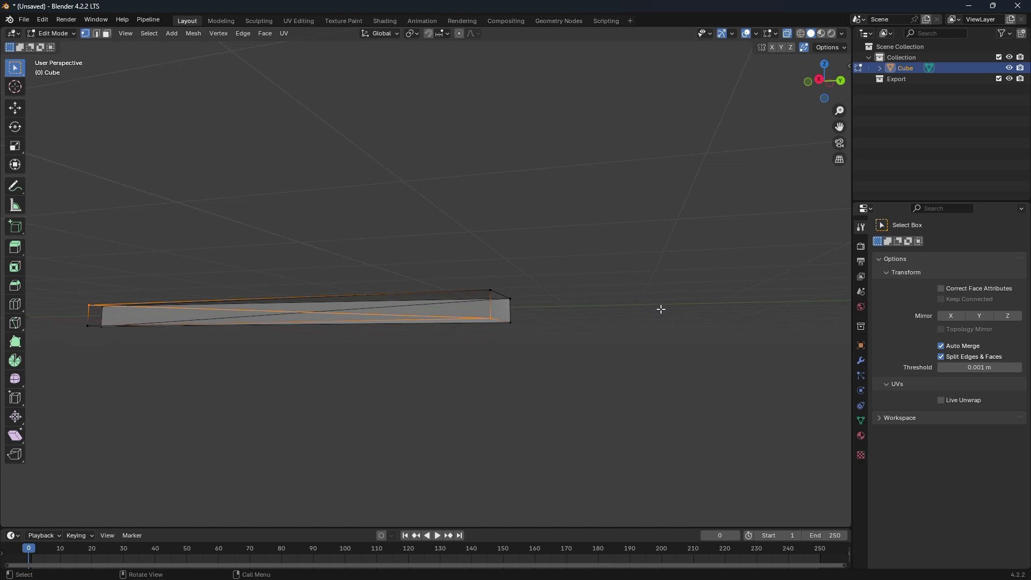
middle_click_drag(628, 328, 612, 287)
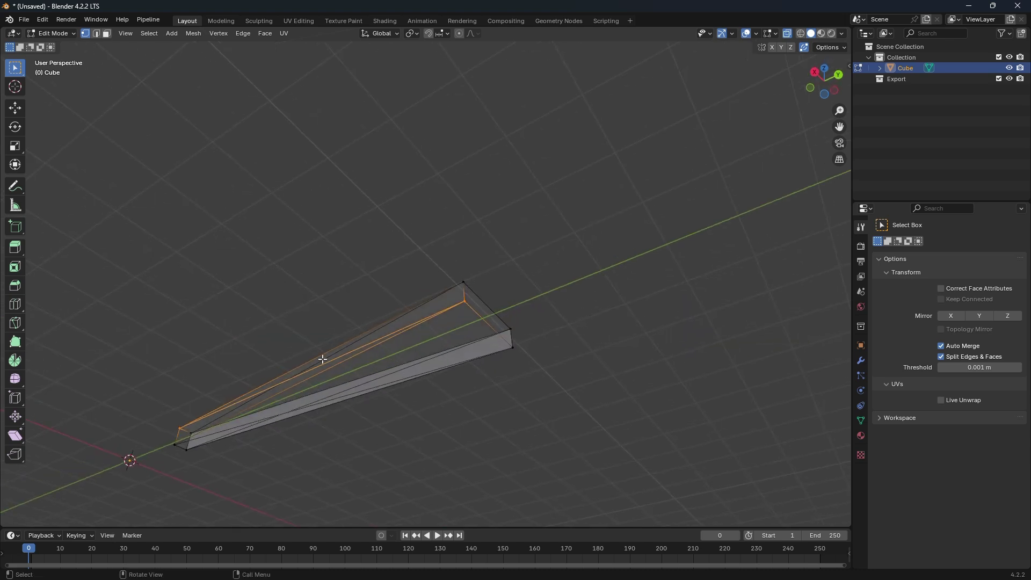
middle_click_drag(567, 248, 540, 365)
middle_click_drag(674, 308, 407, 172)
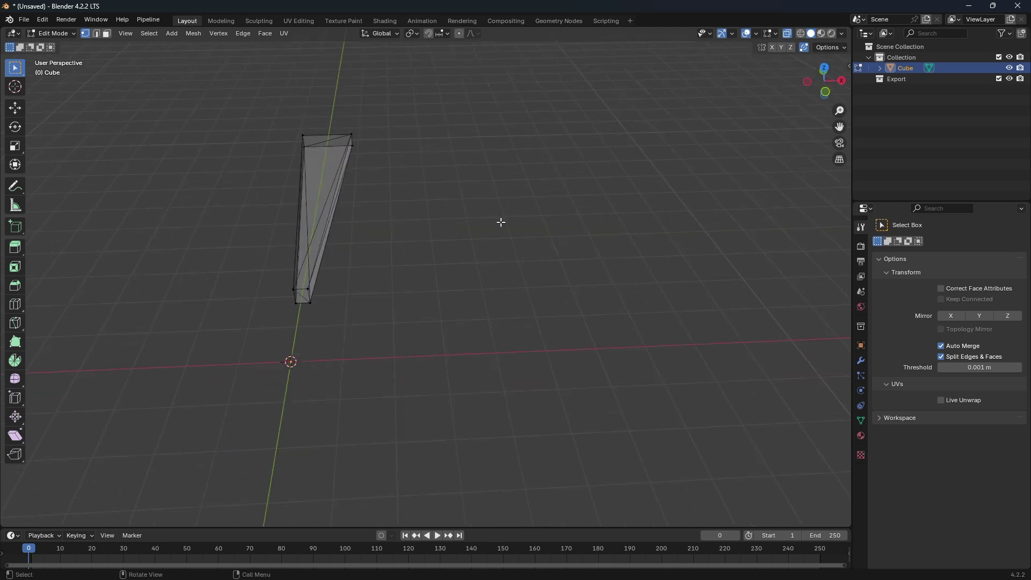
Switch the wedge mesh back to Object Mode, deselect it and examine its shape from several angles
left_click(879, 68)
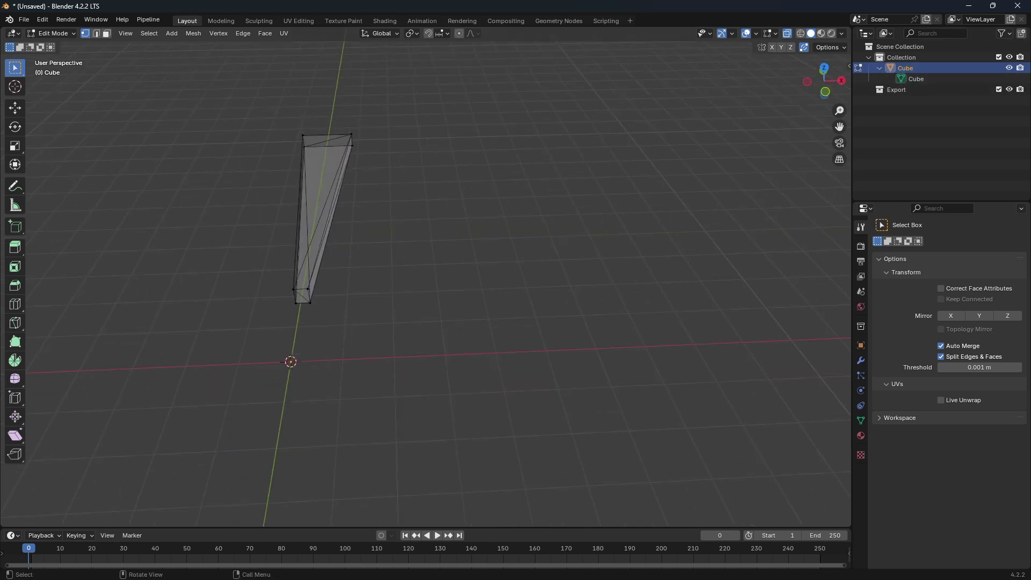
left_click(50, 34)
left_click(63, 51)
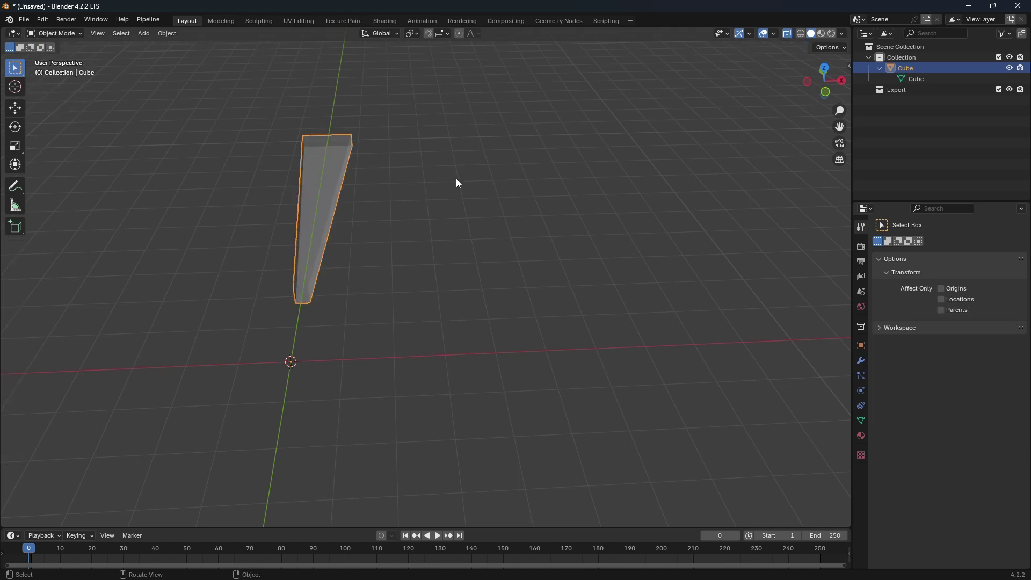
left_click(484, 205)
middle_click_drag(509, 182, 725, 220)
middle_click_drag(752, 323, 767, 379)
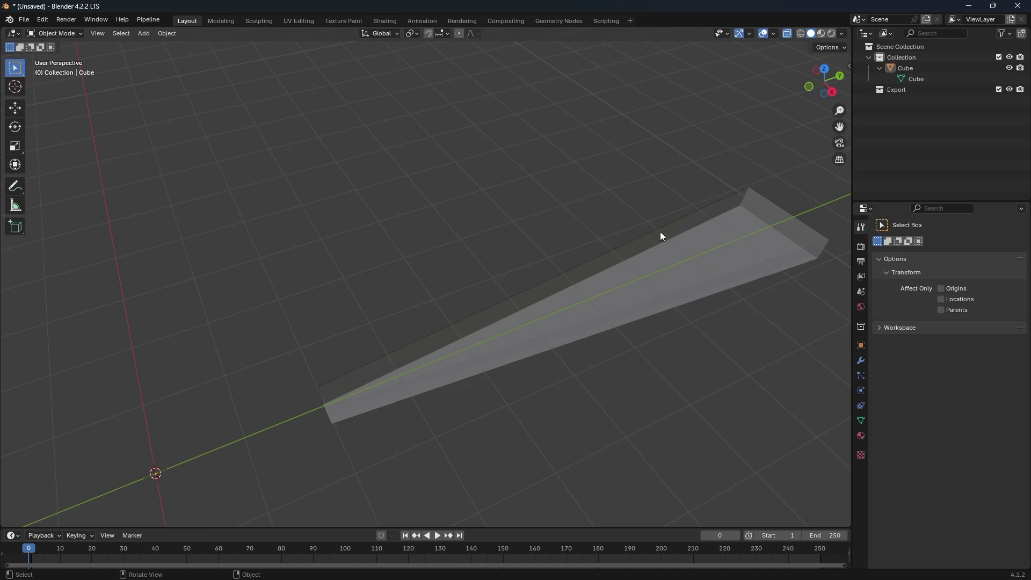
middle_click_drag(562, 373, 547, 395)
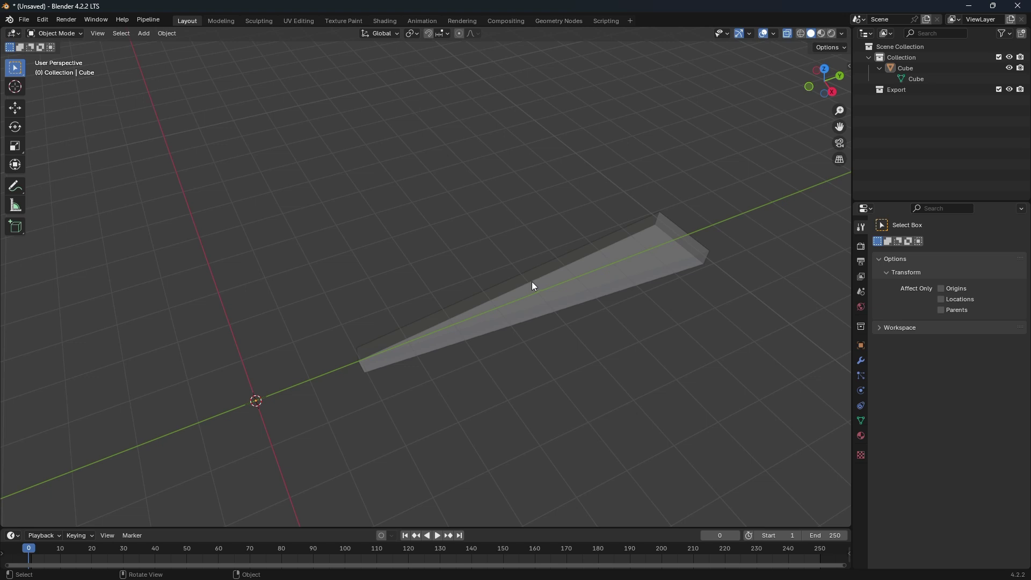
Duplicate the Cube object in place by copying and pasting it, and select only the duplicate
left_click(880, 68)
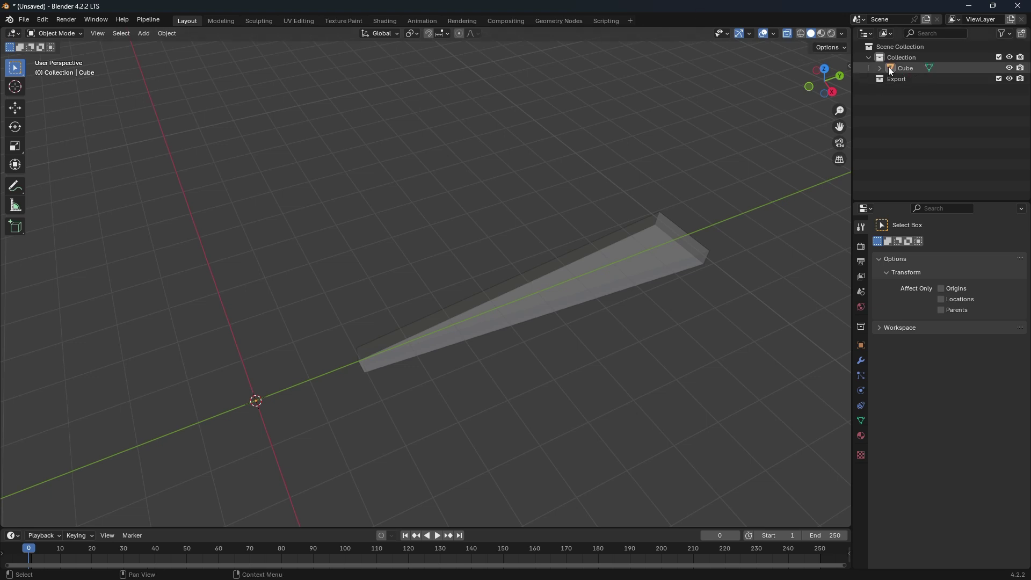
left_click(891, 70)
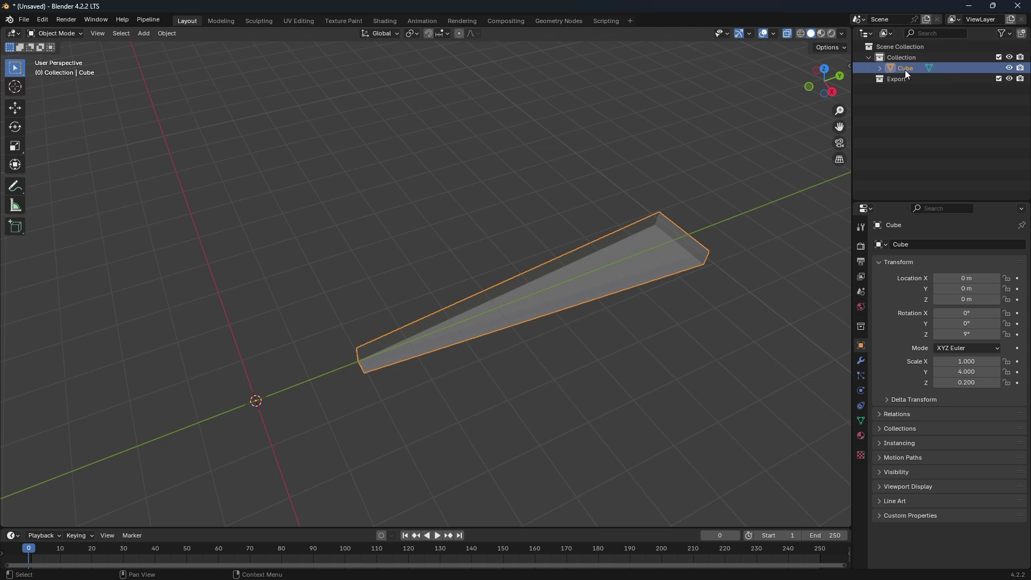
key("ctrl+v")
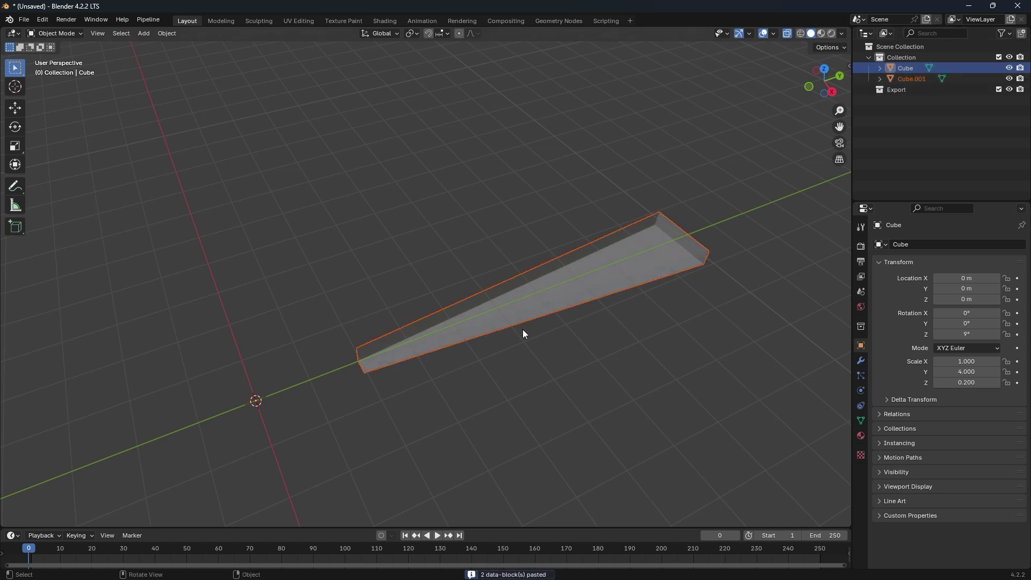
left_click(906, 71)
left_click(904, 80)
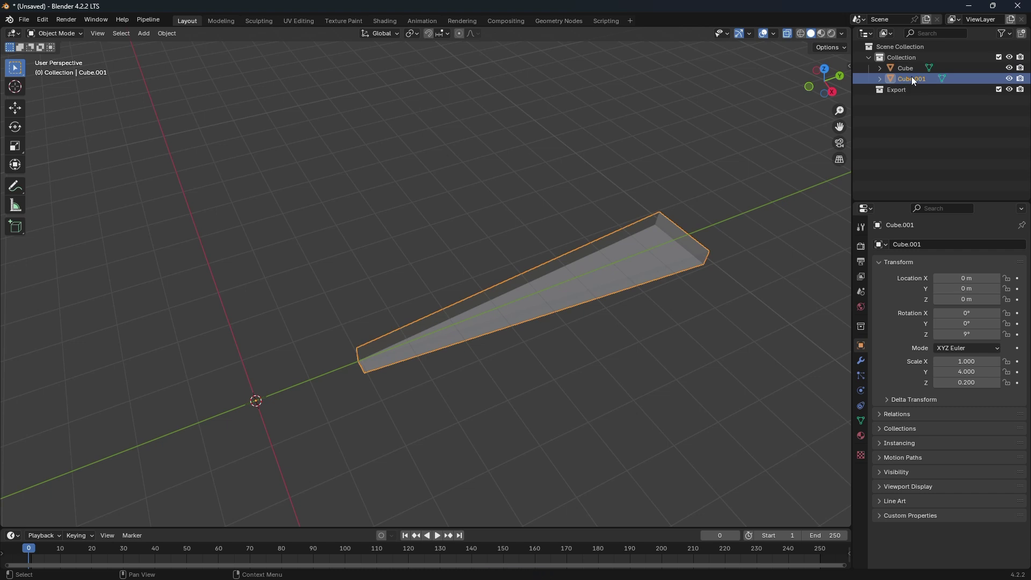
Rename the duplicate object as UCX_Cube and deselect it
double_click(911, 78)
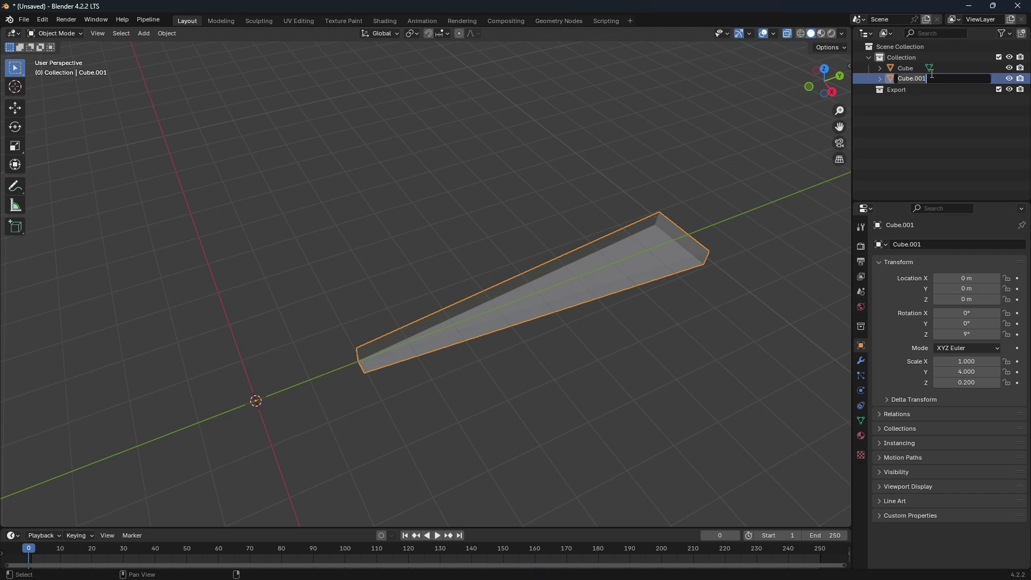
type("u")
key("BackSpace")
key("BackSpace")
key("BackSpace")
type("UCX_C")
key("Return")
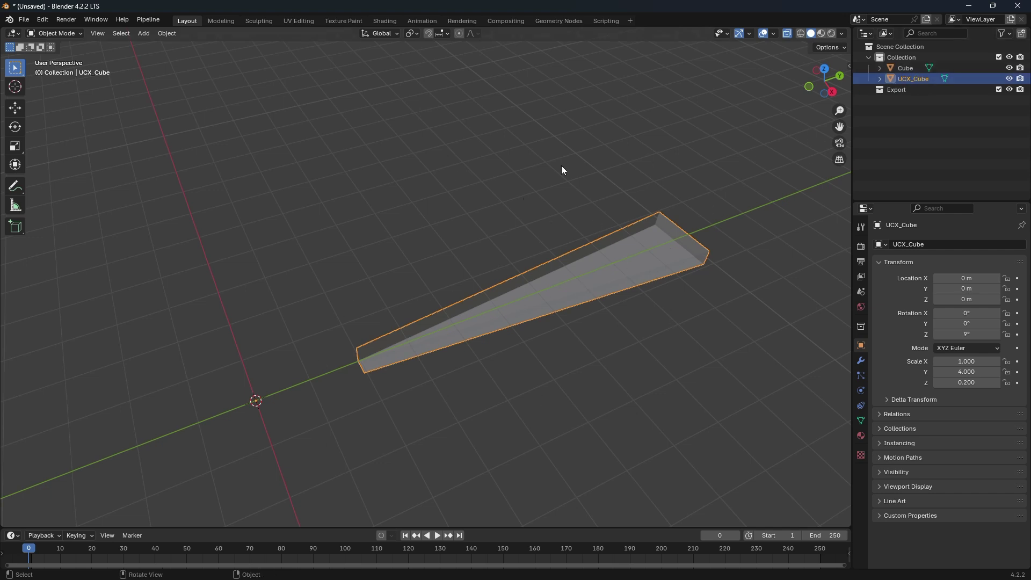
left_click(378, 197)
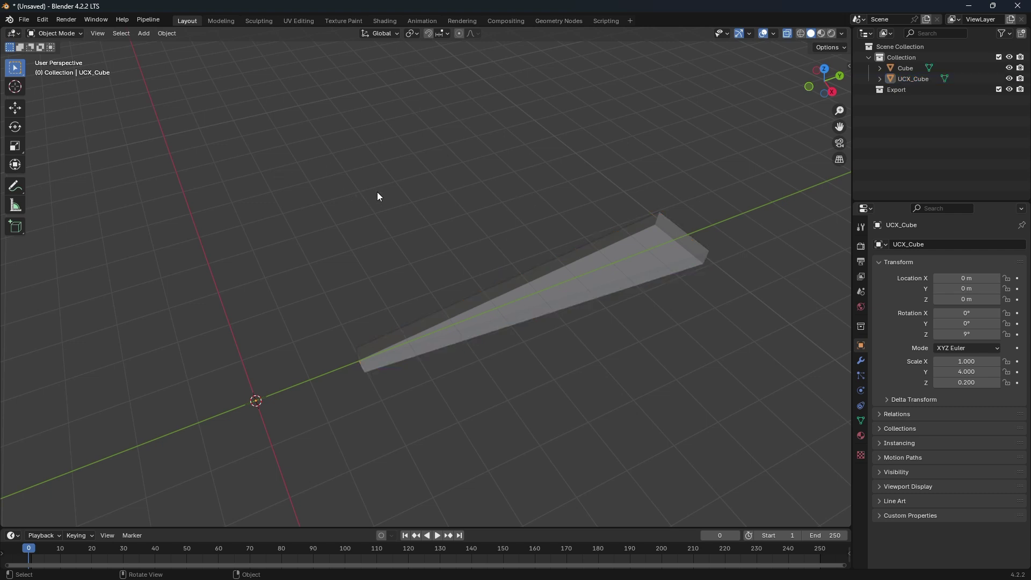
Save the Blender file as tempwedge.blend in the Blender folder on the Projects (F:) drive
key("ctrl+s")
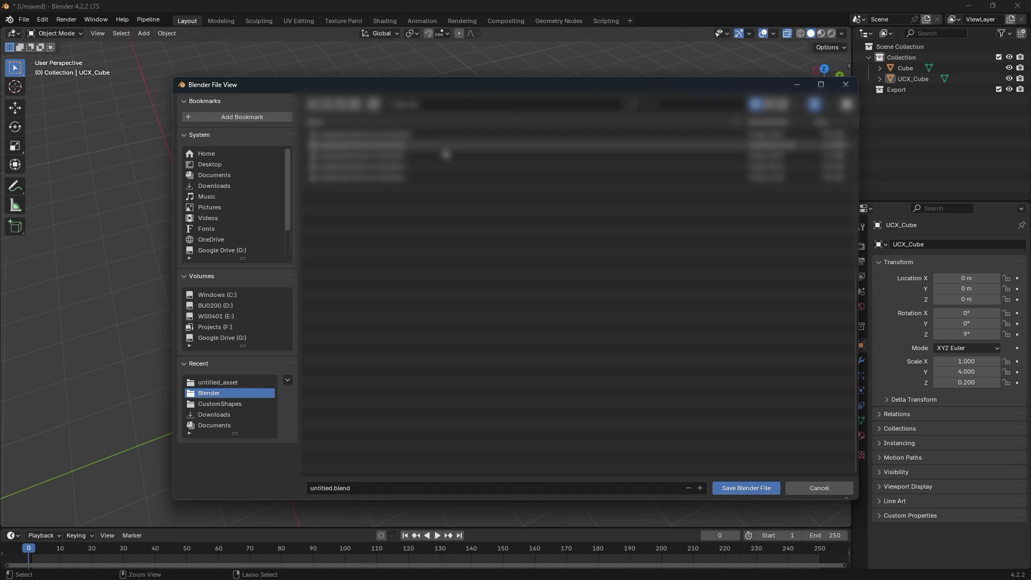
left_click(227, 326)
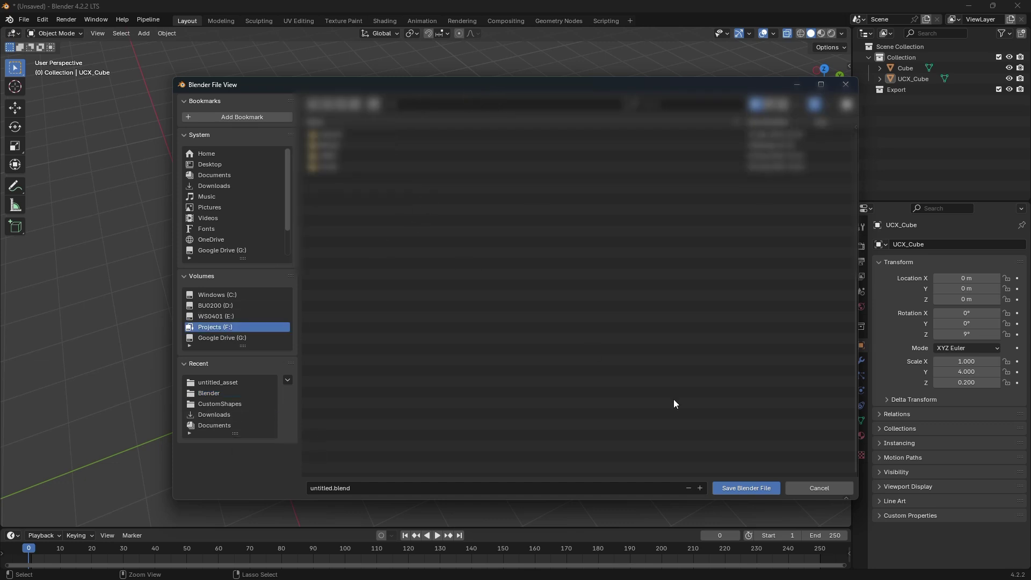
left_click(209, 393)
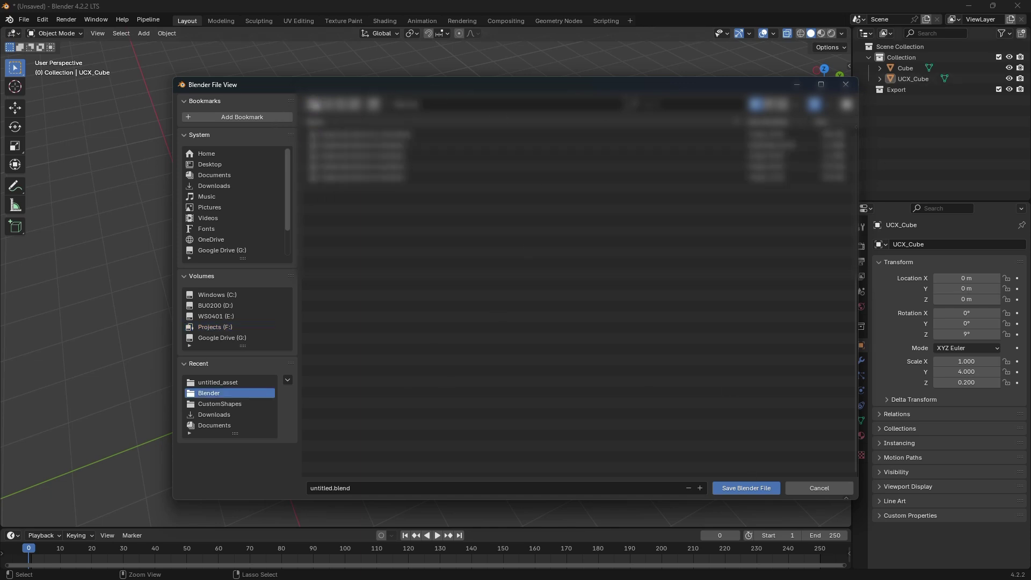
left_click(321, 489)
double_click(321, 489)
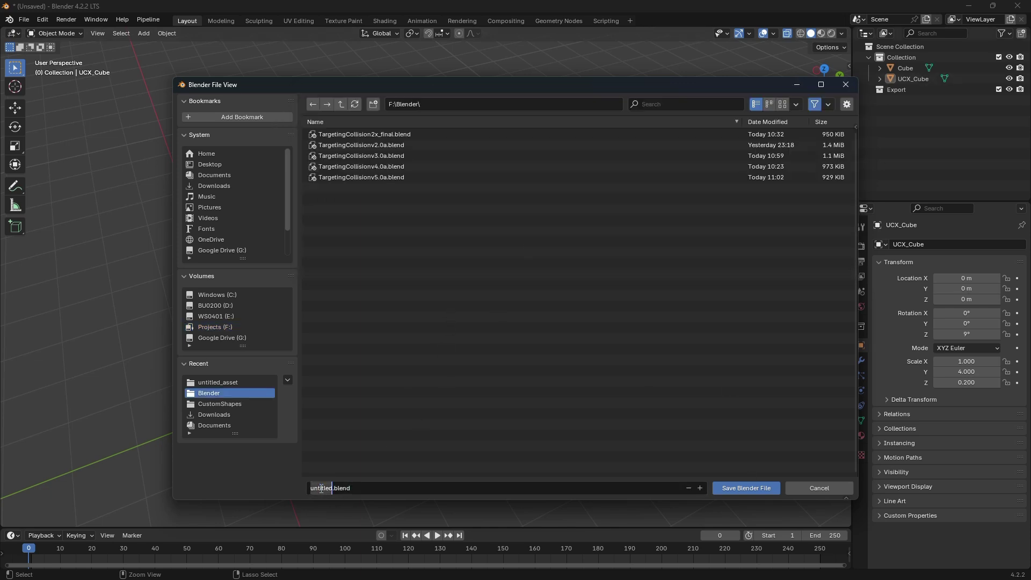
type("tempwedge")
left_click(737, 488)
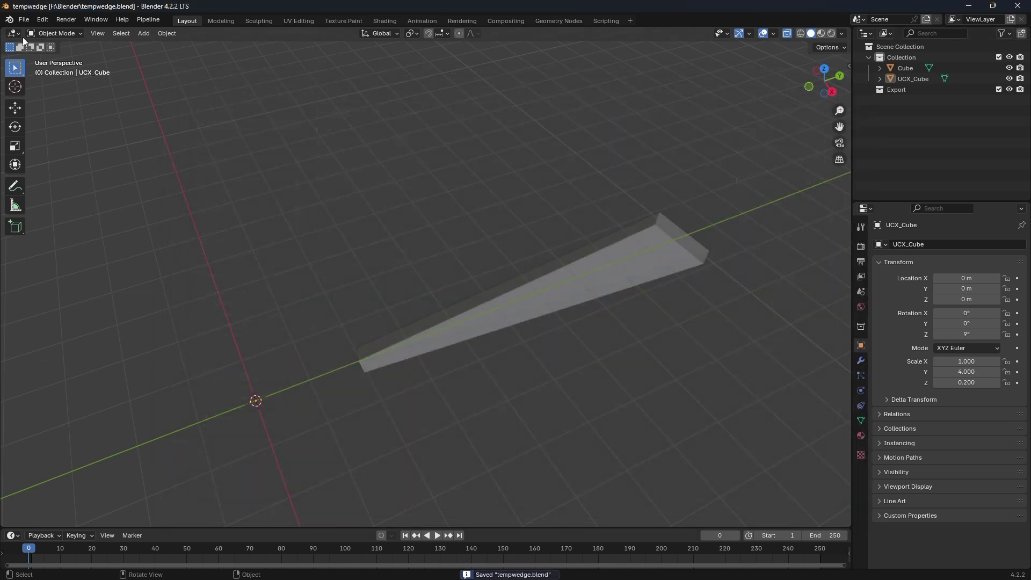
Export the scene as tempwedge.fbx into the Unreal project's NewFolder content folder on the Projects (F:) drive
left_click(23, 19)
mouse_move(69, 183)
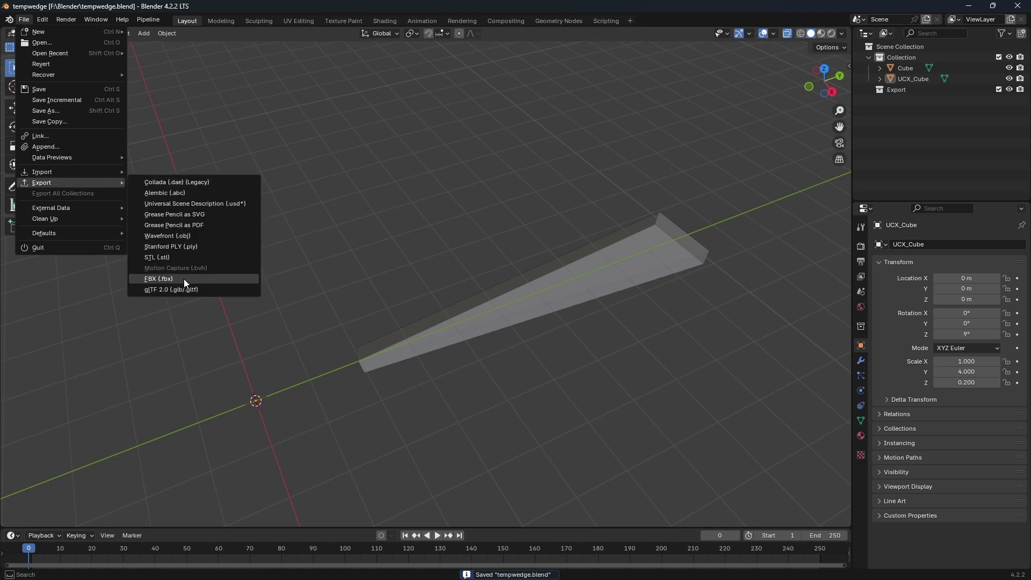
left_click(169, 278)
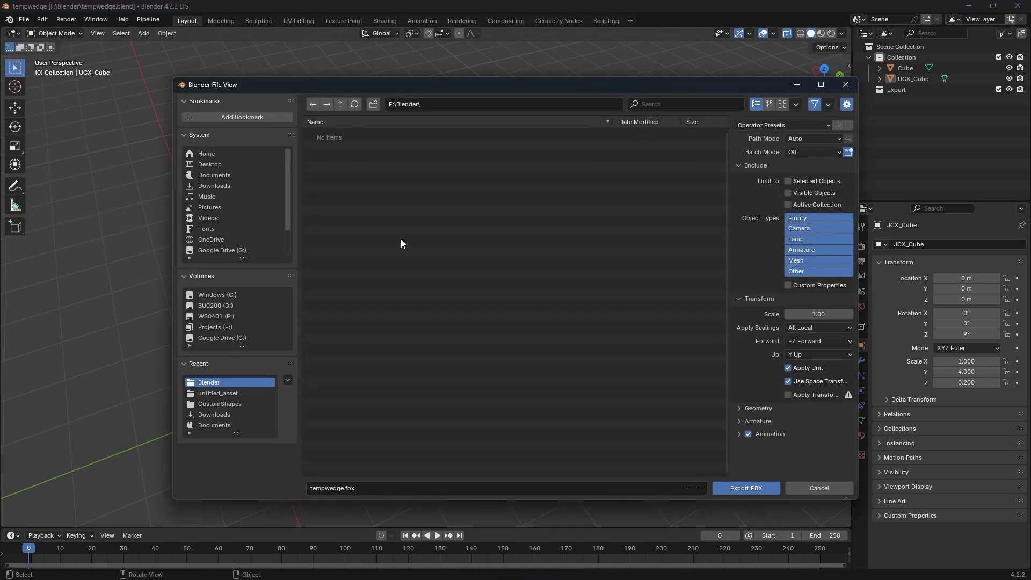
left_click(224, 326)
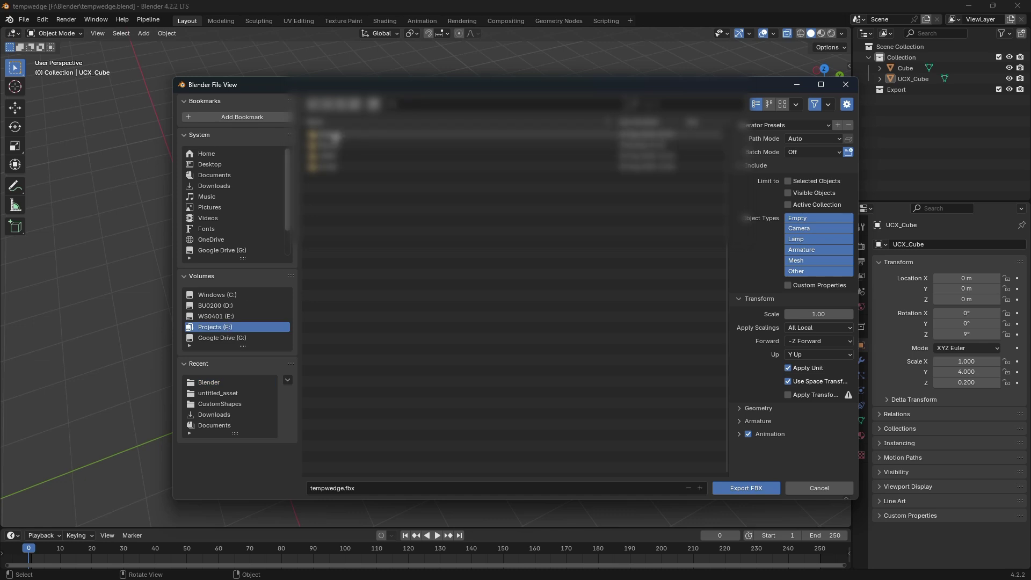
double_click(348, 156)
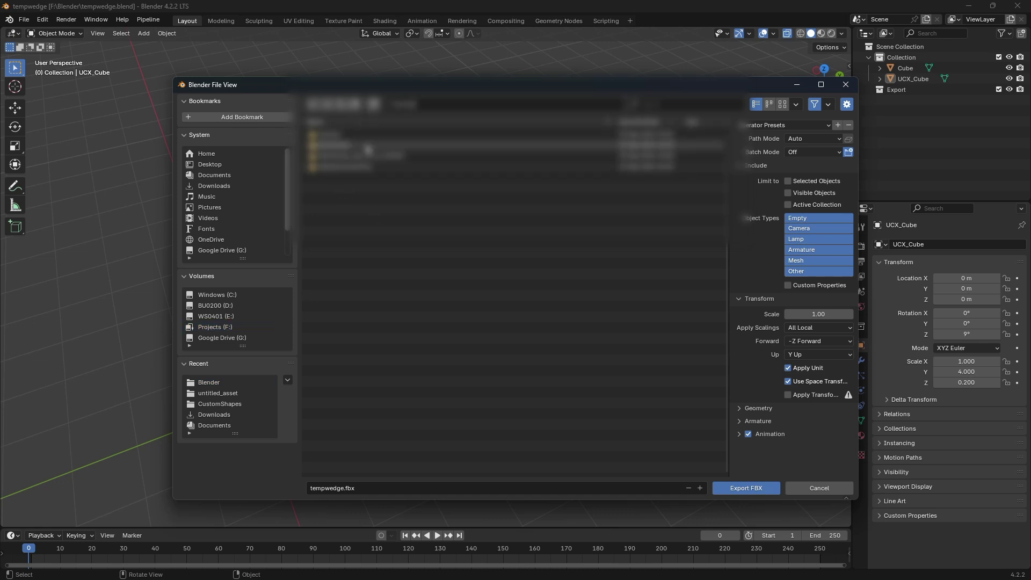
double_click(344, 145)
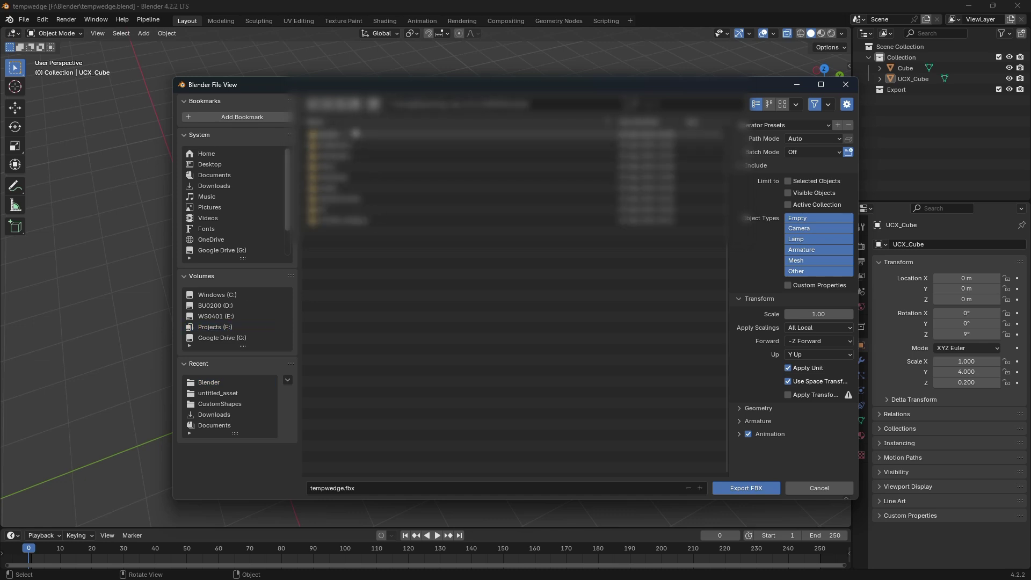
double_click(376, 219)
double_click(351, 137)
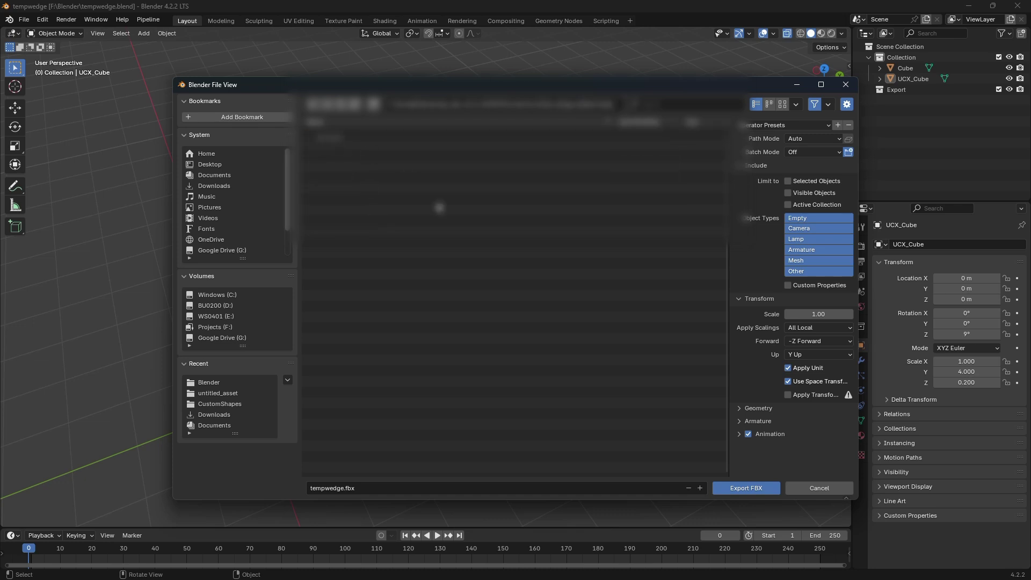
left_click(754, 488)
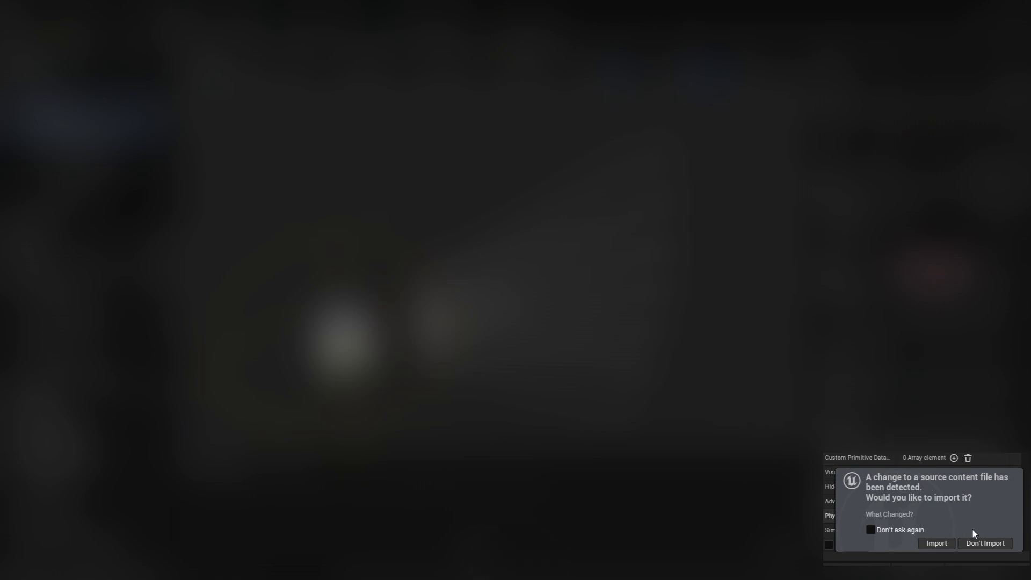
In Unreal Editor, import the detected tempwedge file with the current FBX import options and reposition the Message Log window
left_click(941, 543)
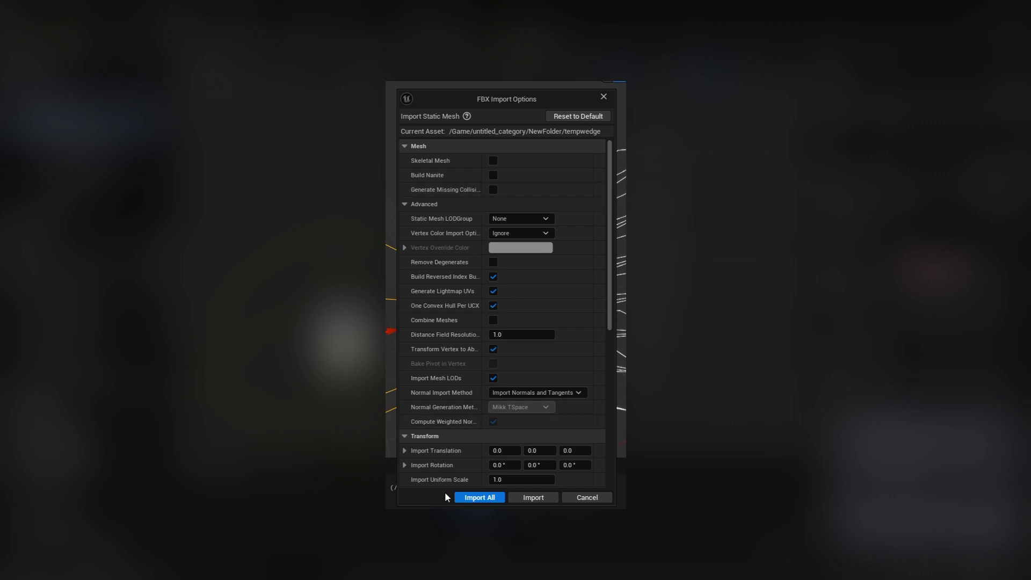
left_click(480, 498)
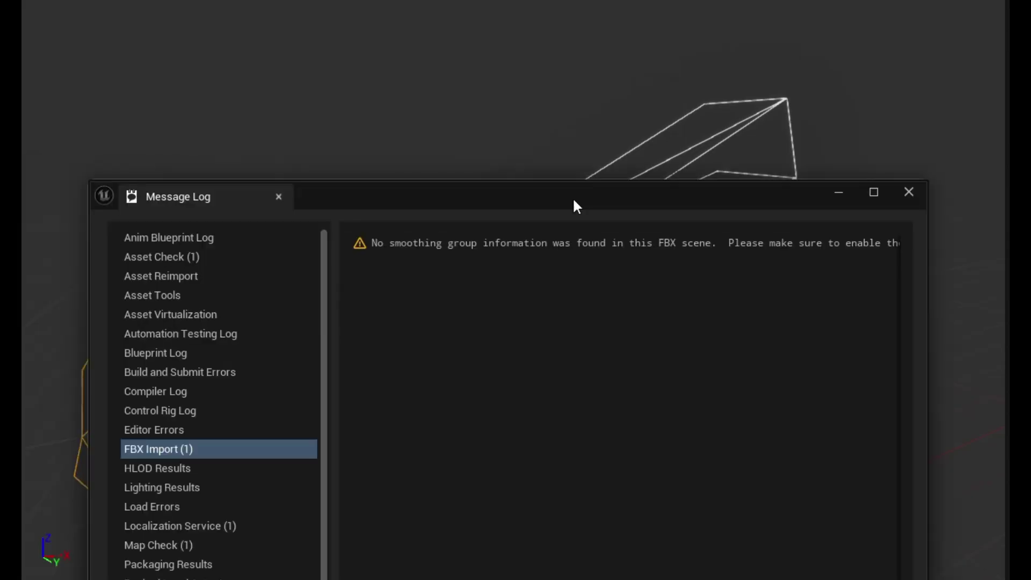
left_click_drag(572, 197, 594, 69)
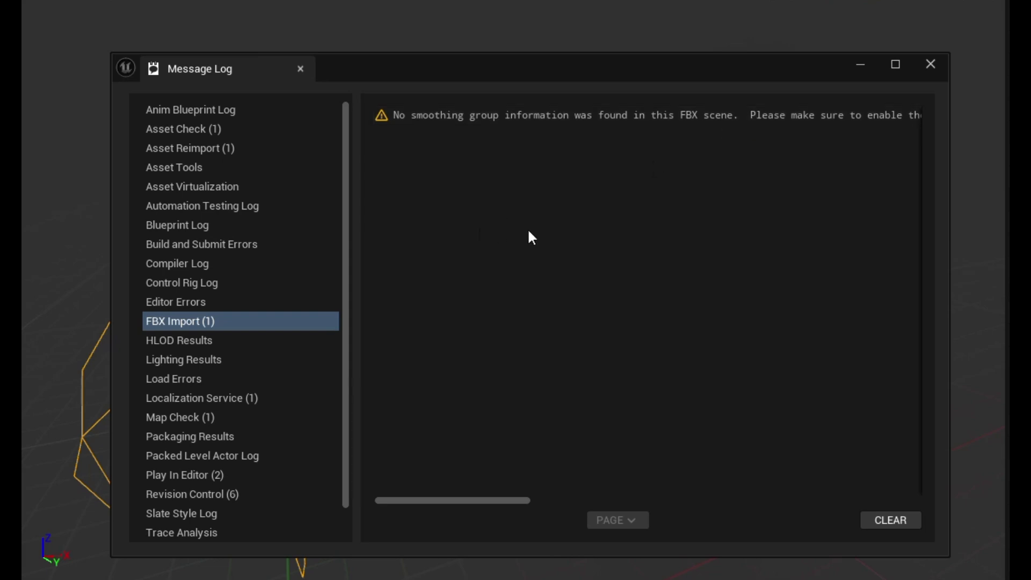
key("ctrl+super+Right")
left_click(27, 20)
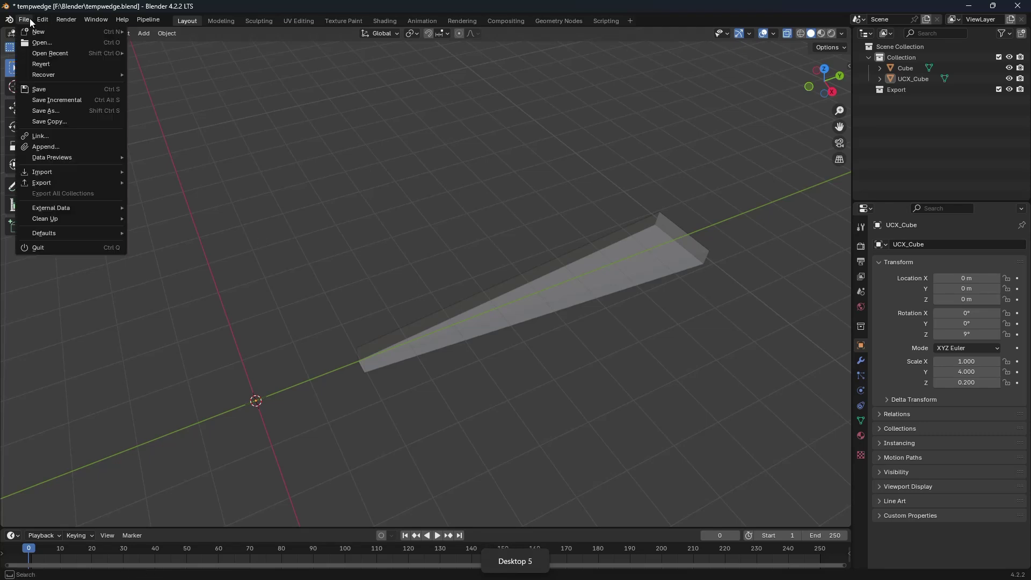
mouse_move(50, 184)
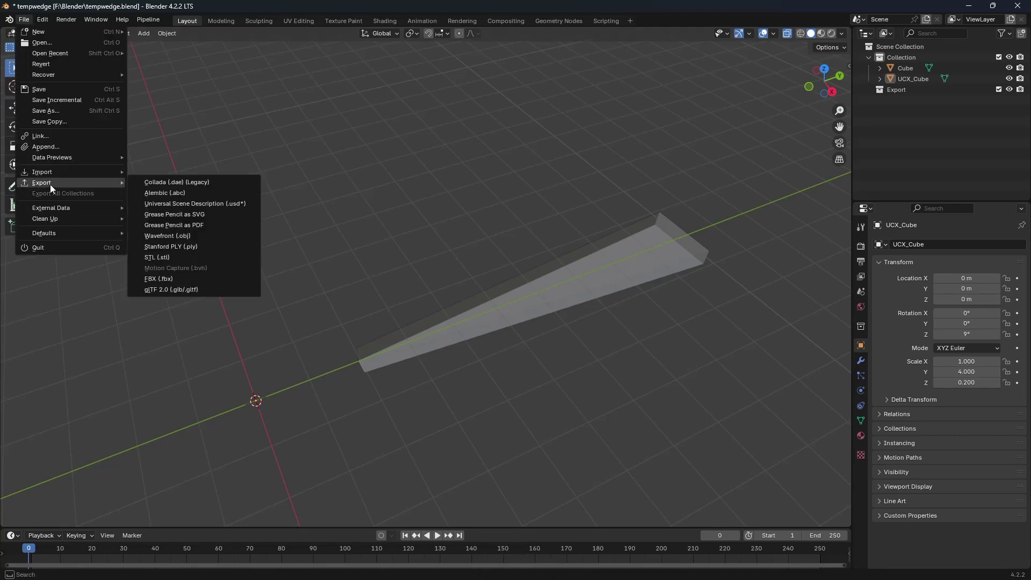
left_click(182, 279)
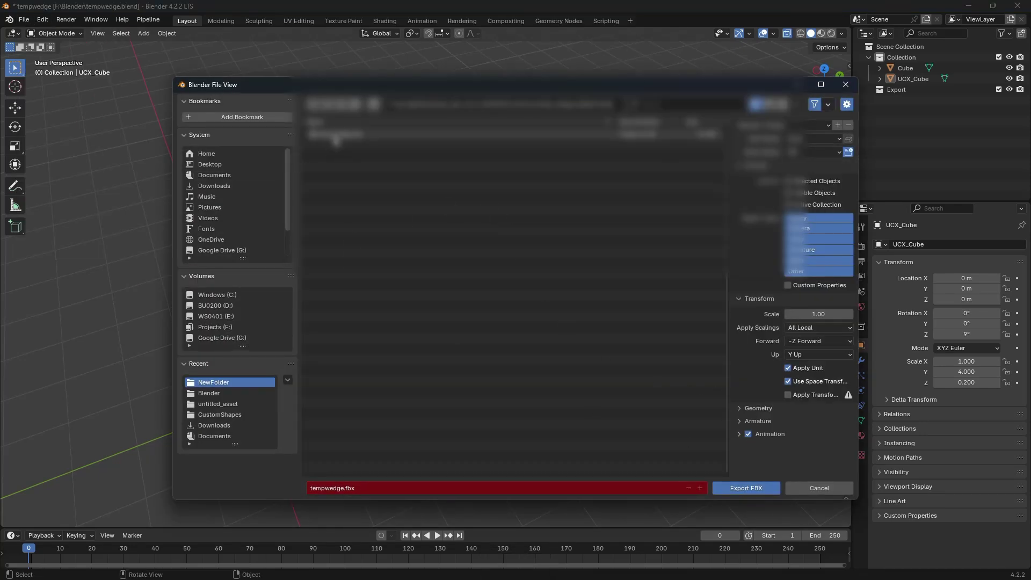
left_click(740, 408)
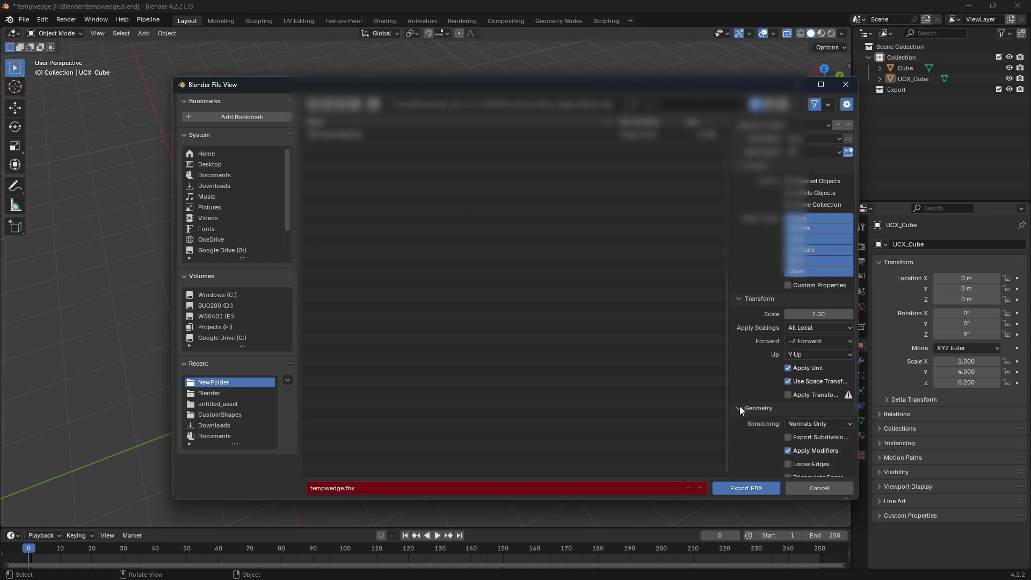
left_click(812, 423)
left_click(799, 449)
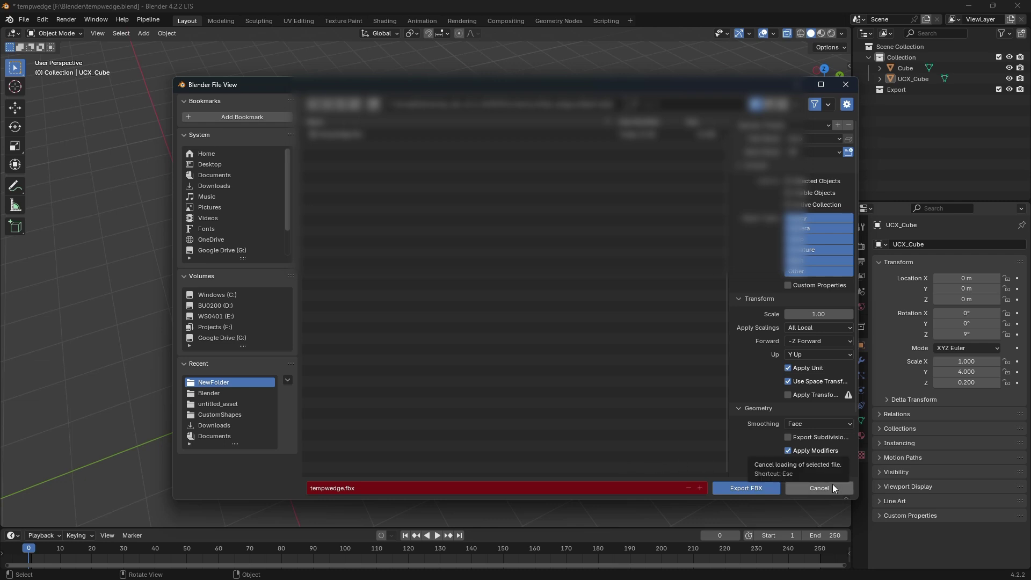
left_click(817, 486)
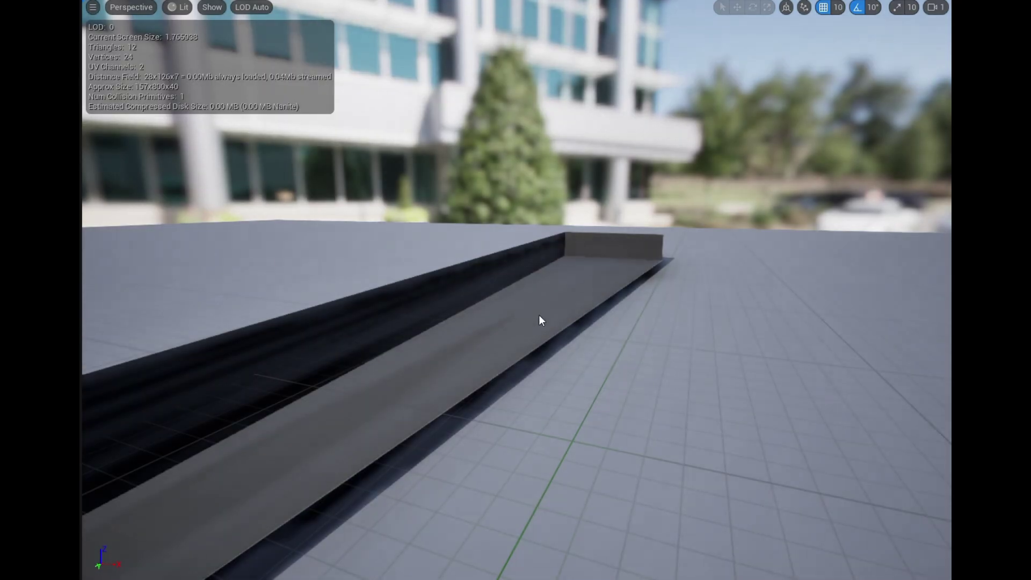
Switch to Unreal Editor and examine the imported wedge mesh's faces from several angles in the static mesh preview
scroll(539, 315, "down", 5)
middle_click_drag(575, 456, 575, 387)
left_click_drag(575, 456, 827, 465, "alt")
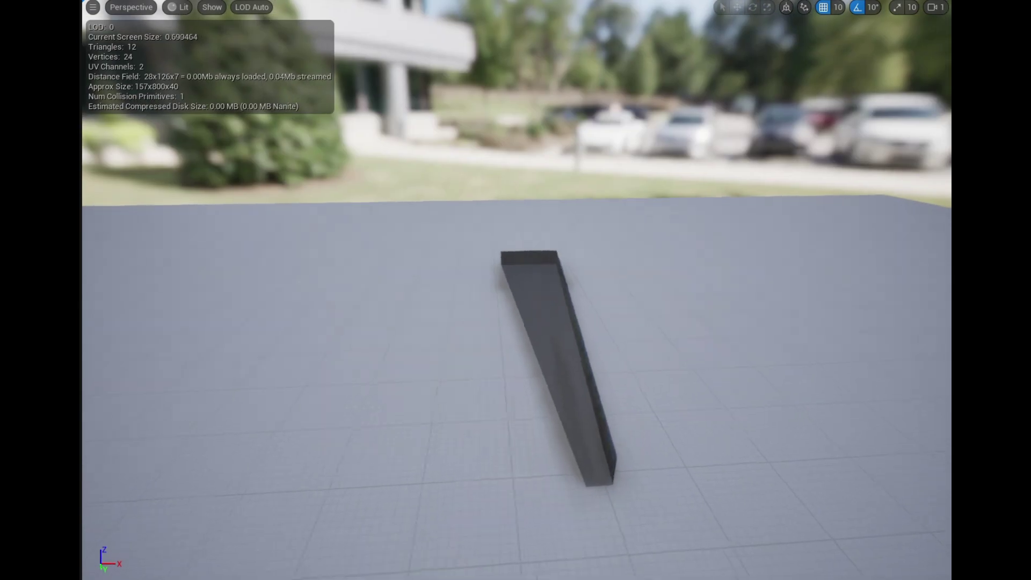
scroll(575, 456, "up", 4)
right_click_drag(575, 456, 505, 521)
left_click_drag(504, 520, 166, 437, "alt")
right_click_drag(577, 452, 600, 445)
left_click_drag(599, 445, 794, 443, "alt")
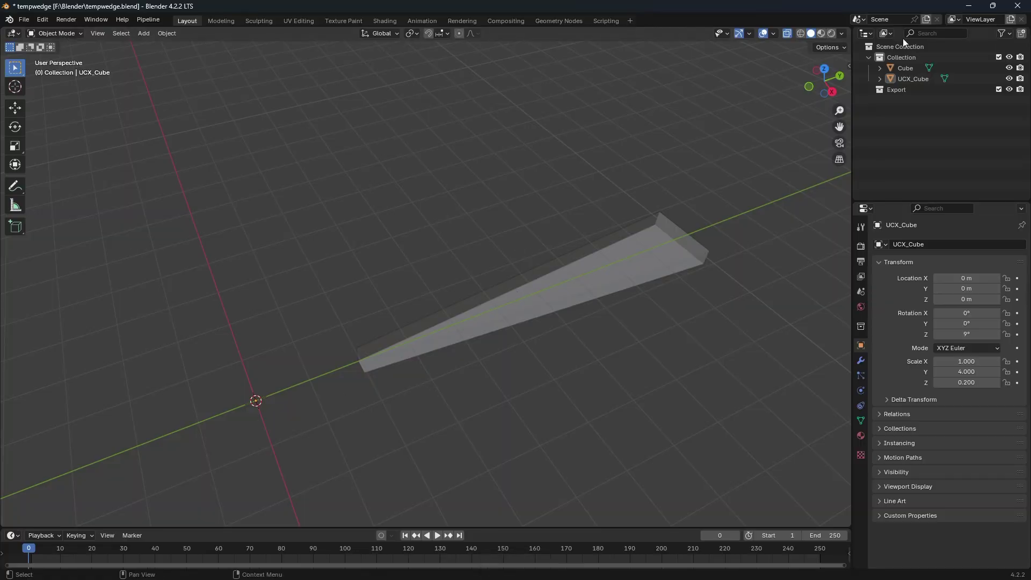
Switch to Blender, delete the UCX_Cube duplicate and put the remaining Cube wedge into Edit Mode
left_click(909, 80)
key("Delete")
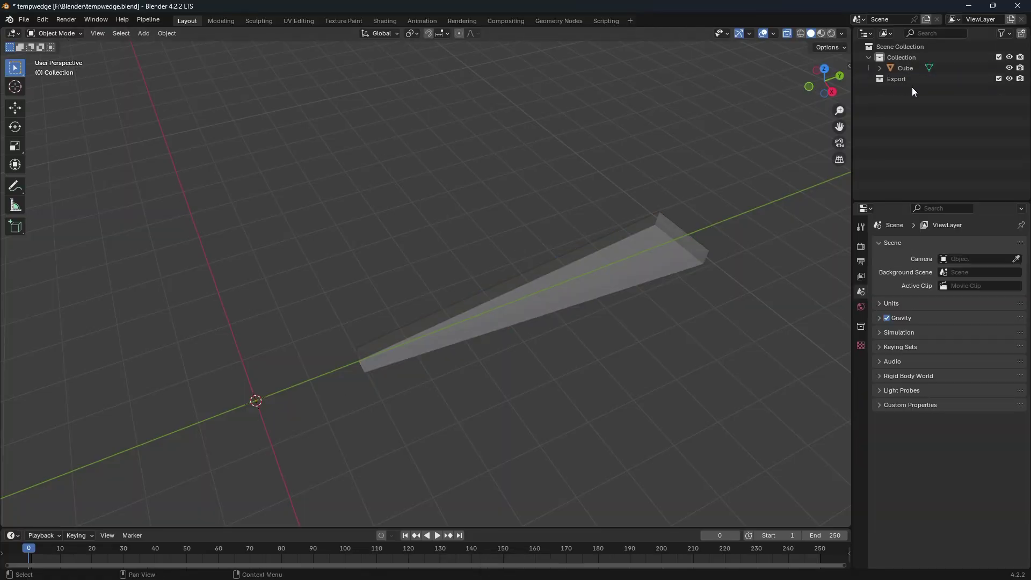
left_click_drag(736, 185, 329, 426)
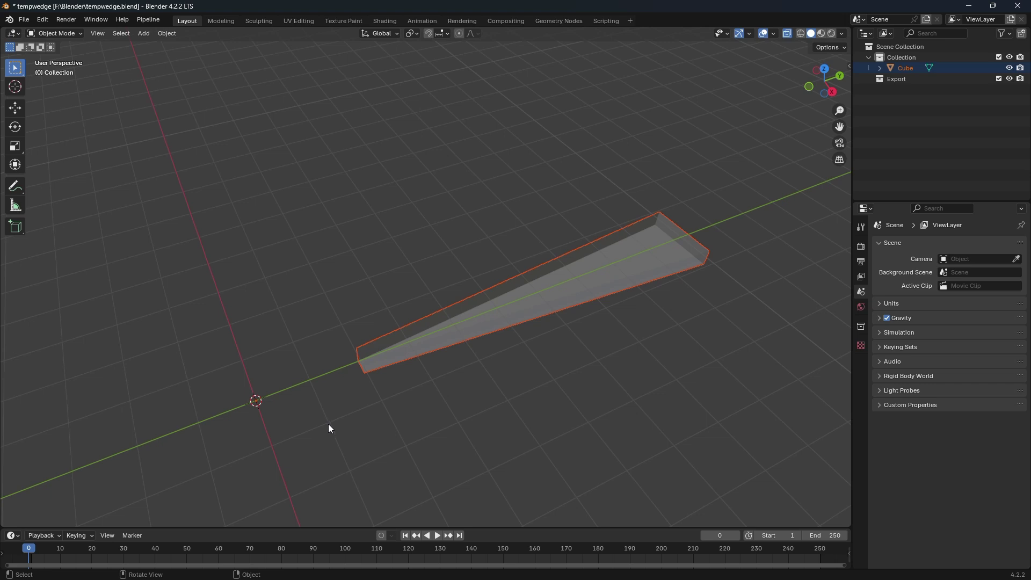
left_click(905, 68)
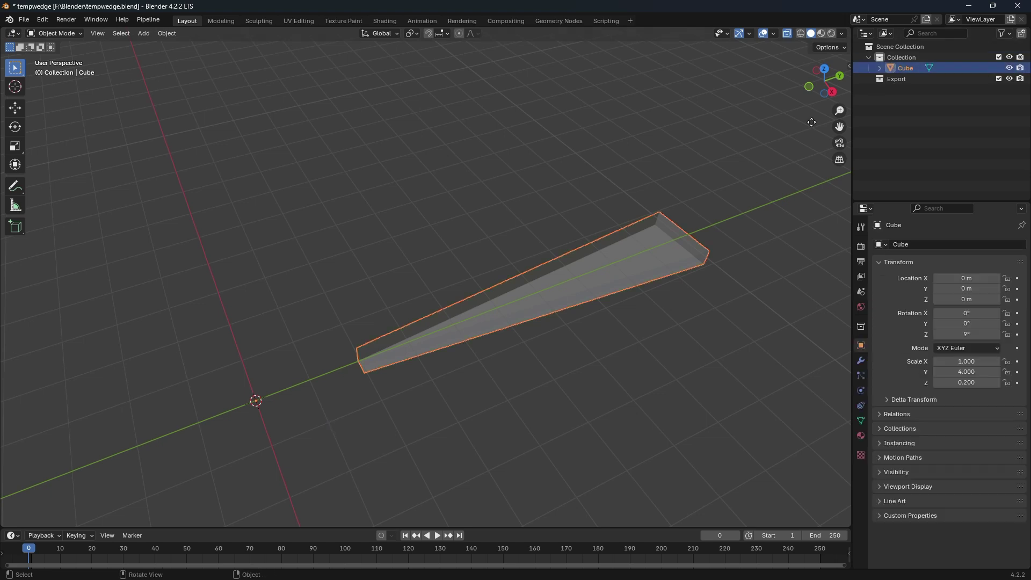
left_click(54, 33)
left_click(58, 54)
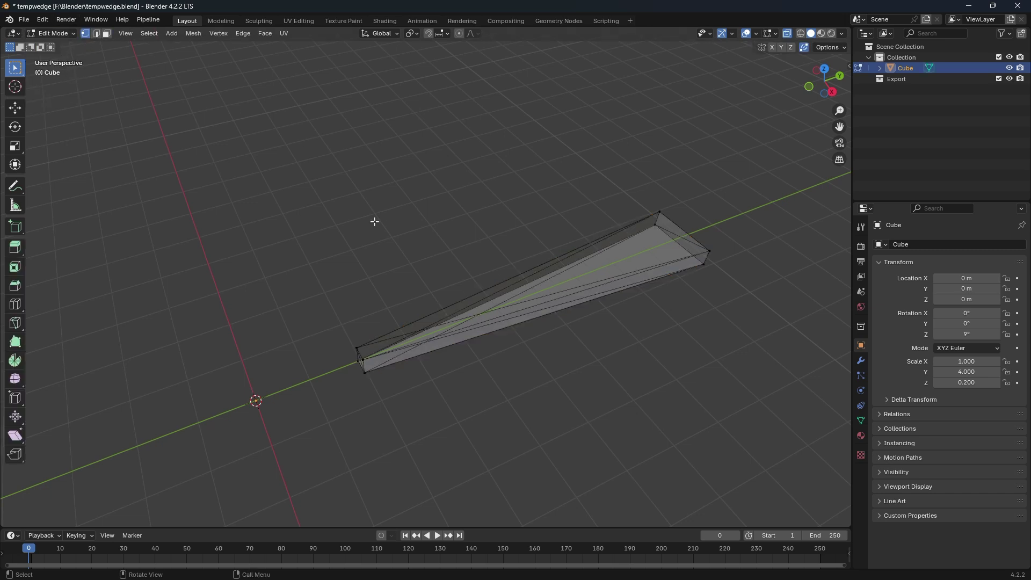
Recalculate the normals of the entire wedge mesh to face outside and return it to Object Mode
left_click_drag(324, 151, 708, 425)
key("shift+n")
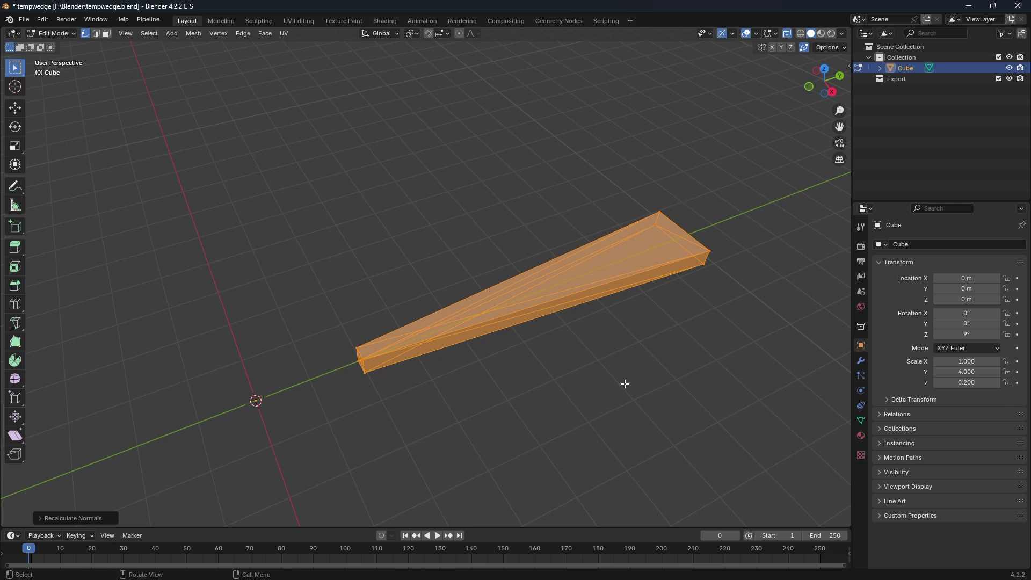
left_click(414, 220)
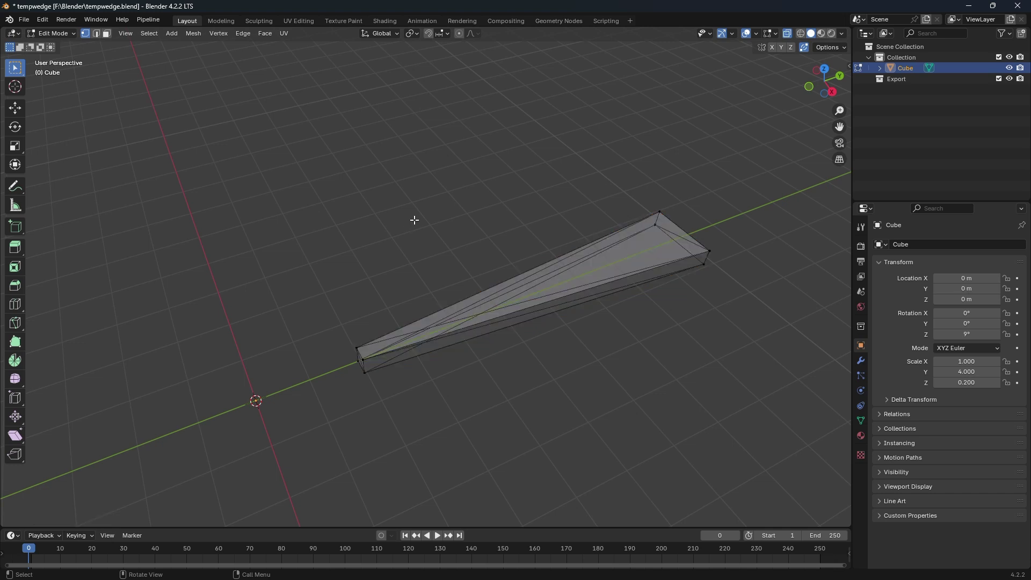
left_click(50, 33)
left_click(50, 47)
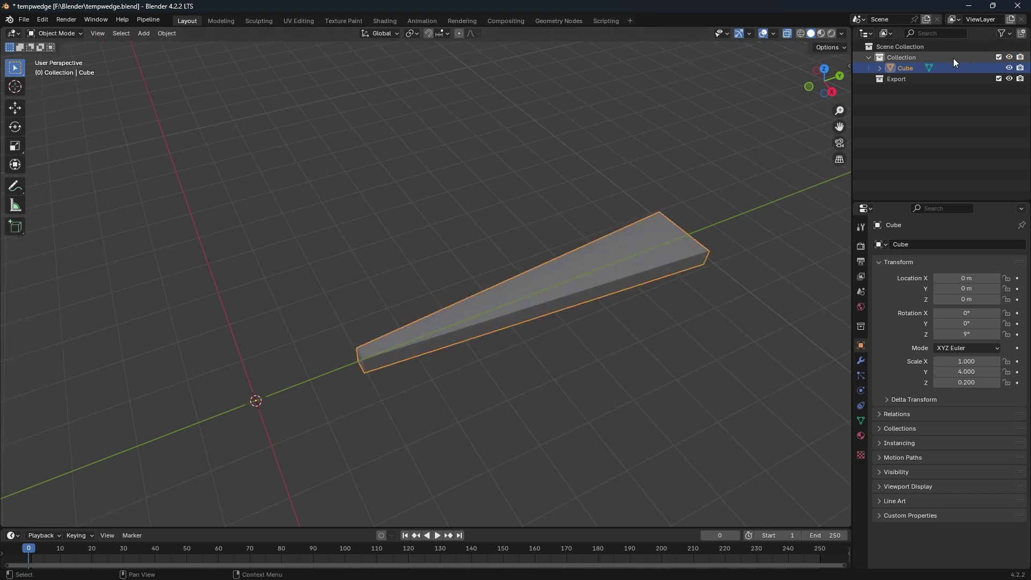
Duplicate the corrected Cube in place by copying and pasting it, and rename the duplicate as UCX_Cube
key("ctrl+c")
key("ctrl+v")
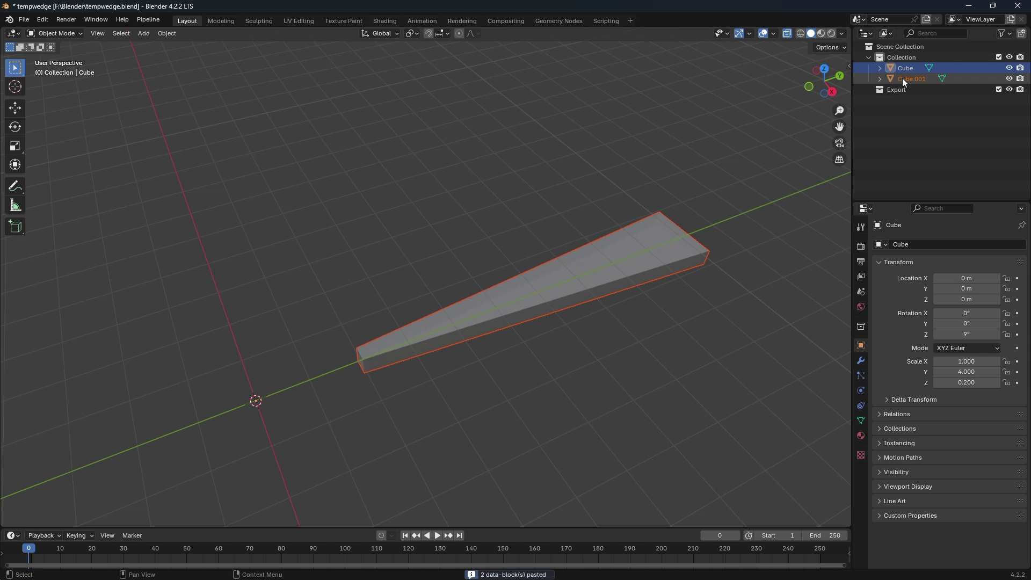
left_click(906, 78)
double_click(908, 79)
type("UCX_C")
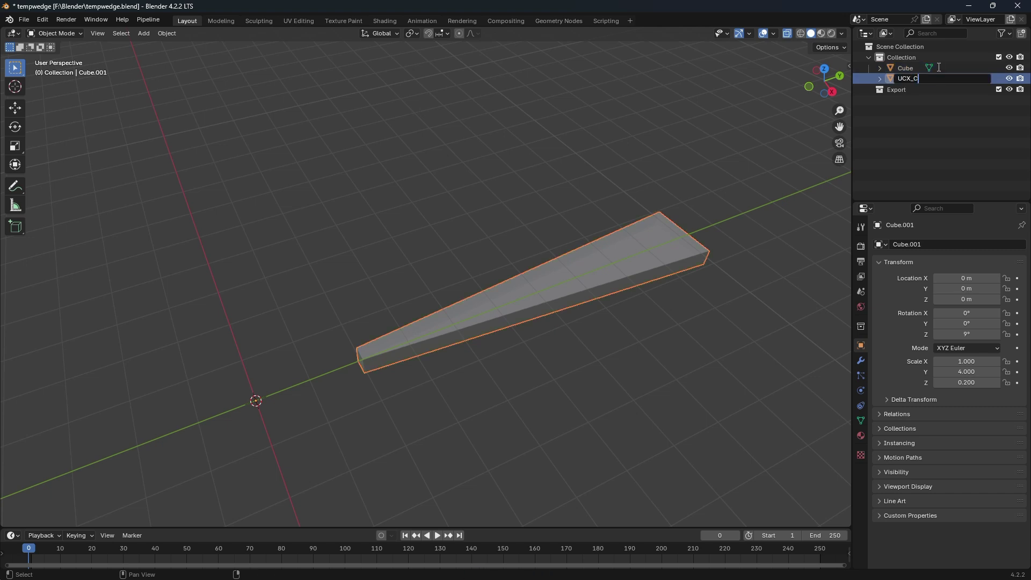
type("ube")
key("Return")
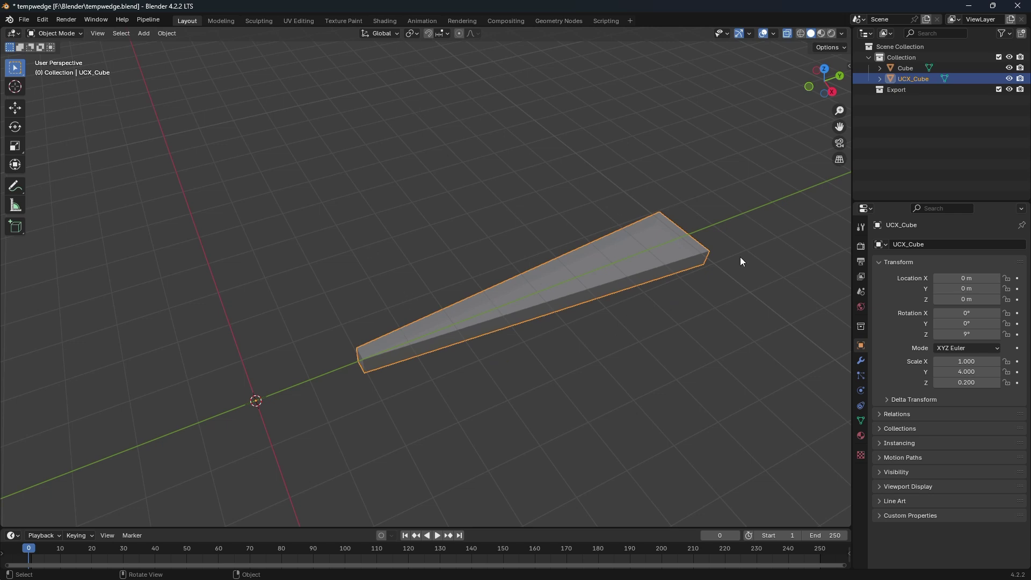
Start an FBX export of the scene and name the file tempwedge2.fbx
left_click(788, 33)
left_click(788, 34)
left_click(28, 19)
mouse_move(60, 183)
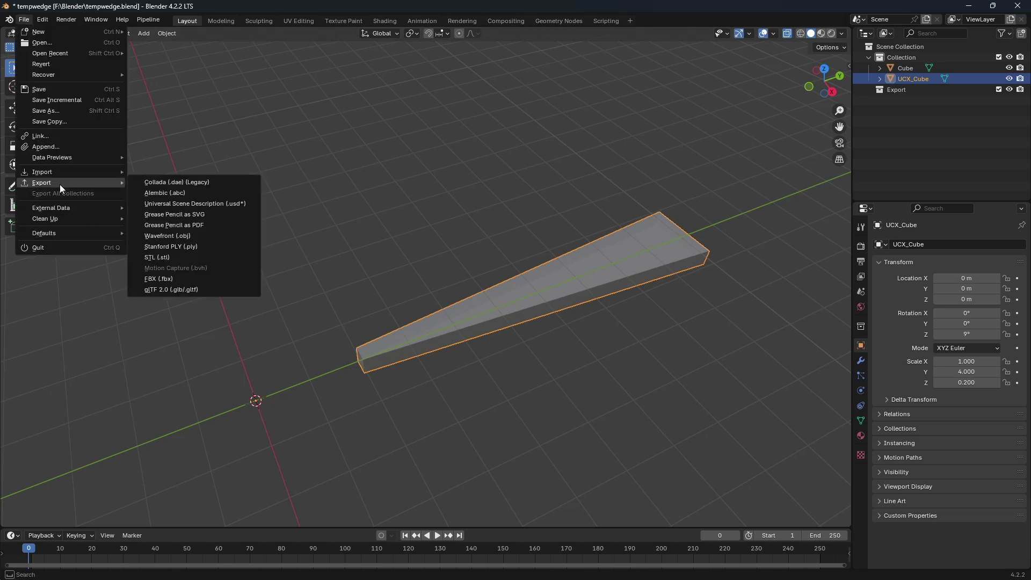
left_click(183, 277)
left_click(340, 489)
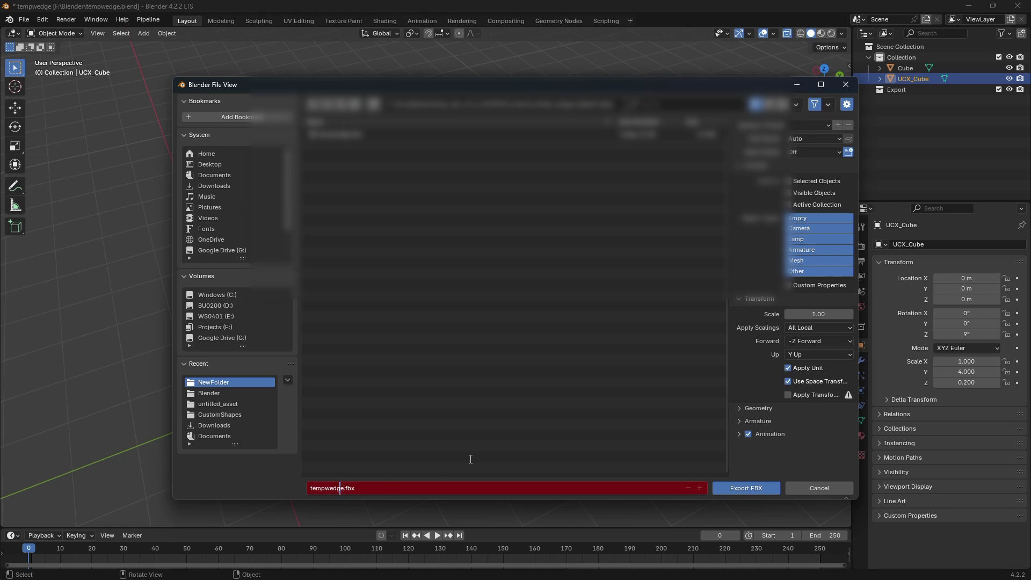
type("2")
Set the export's geometry smoothing to Face and export the FBX file
left_click(739, 410)
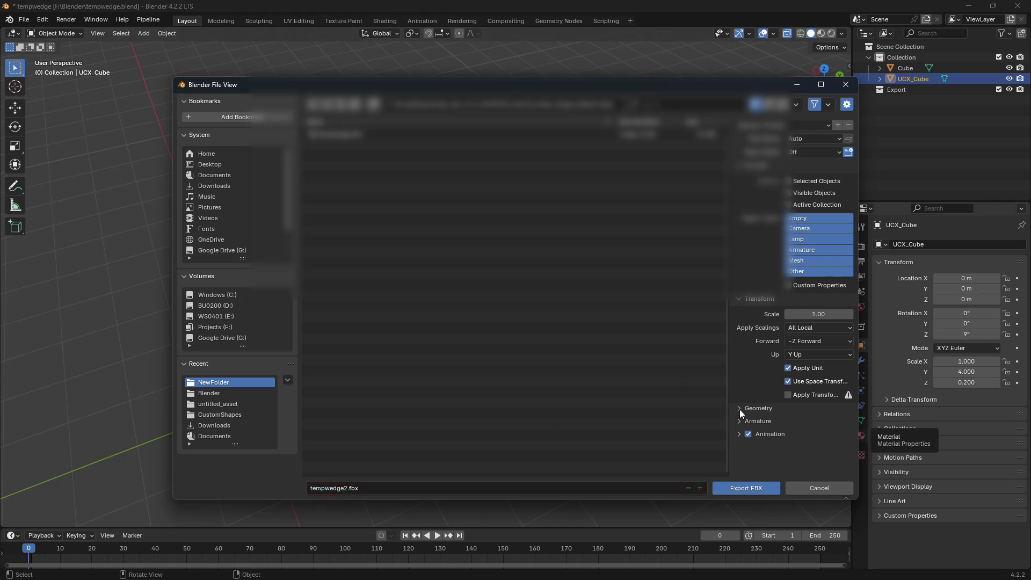
left_click(739, 409)
left_click(803, 424)
left_click(797, 448)
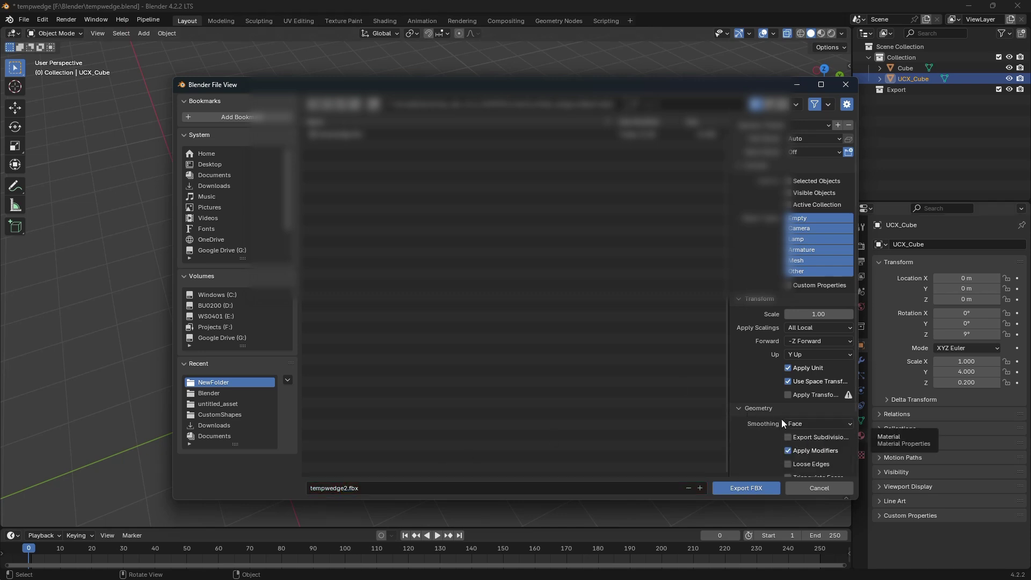
left_click(748, 490)
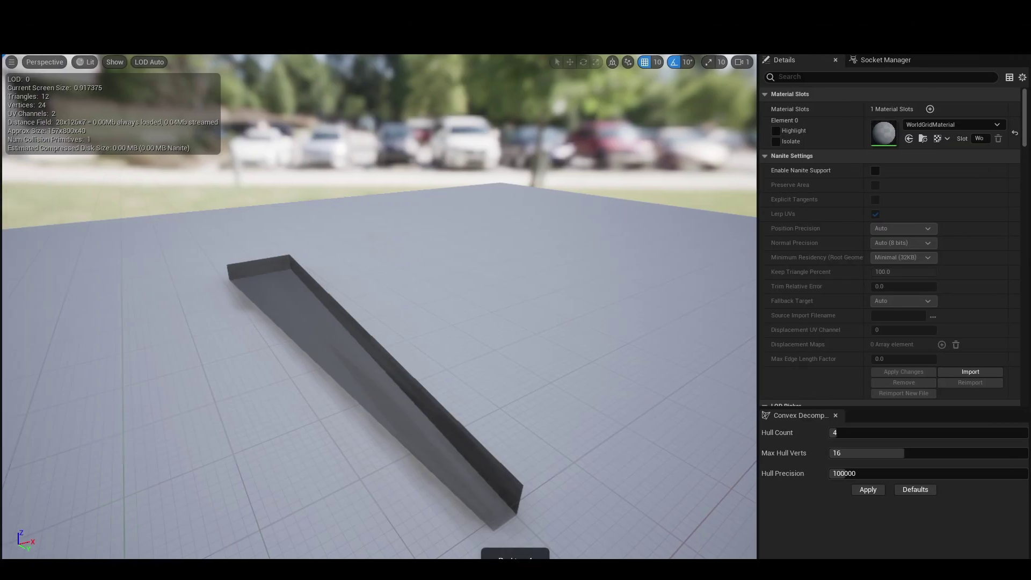
Switch to Unreal Editor, clear the FBX Import message log and import the detected tempwedge2 source file as a static mesh
left_click(692, 393)
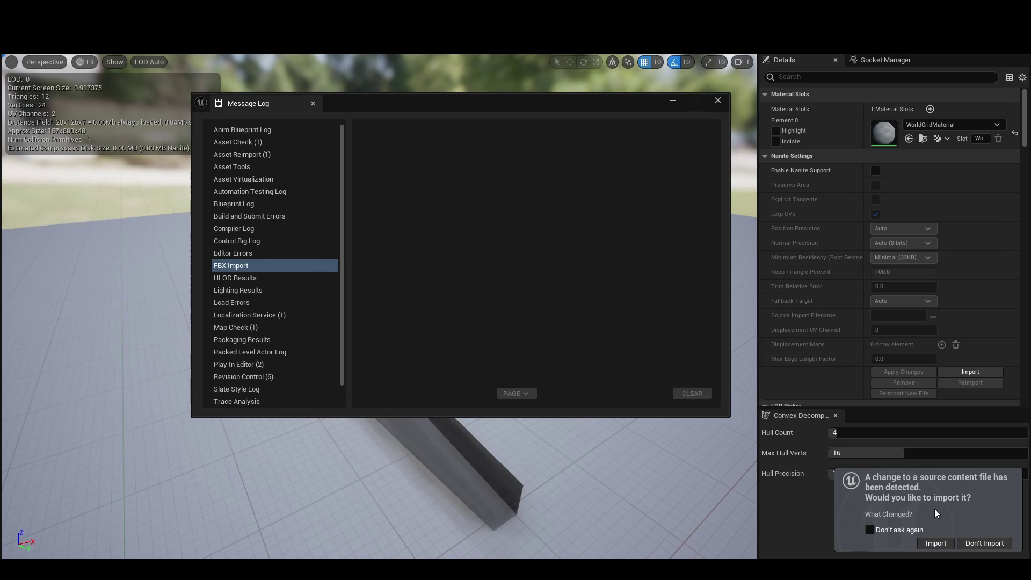
left_click(945, 542)
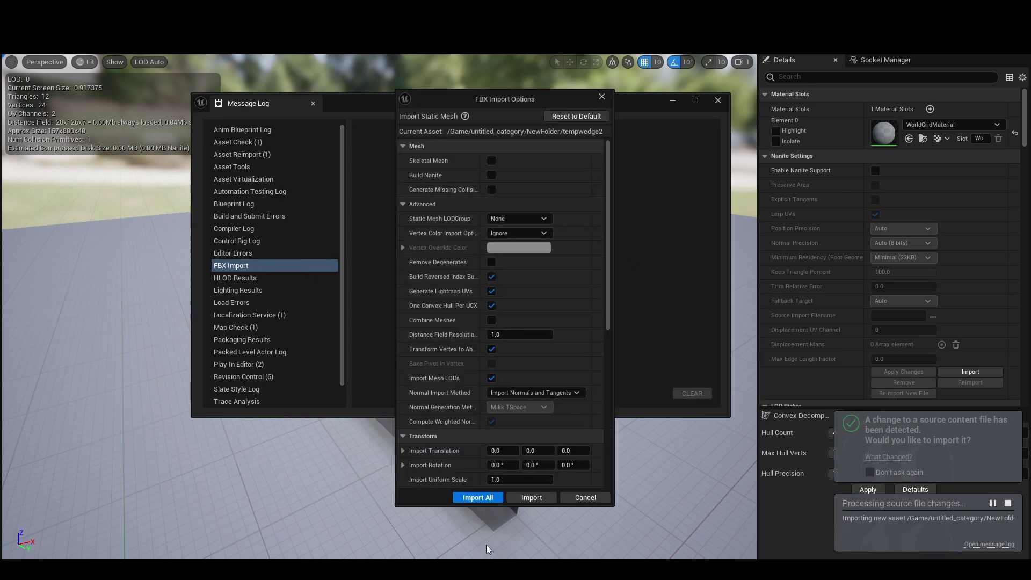
left_click(477, 497)
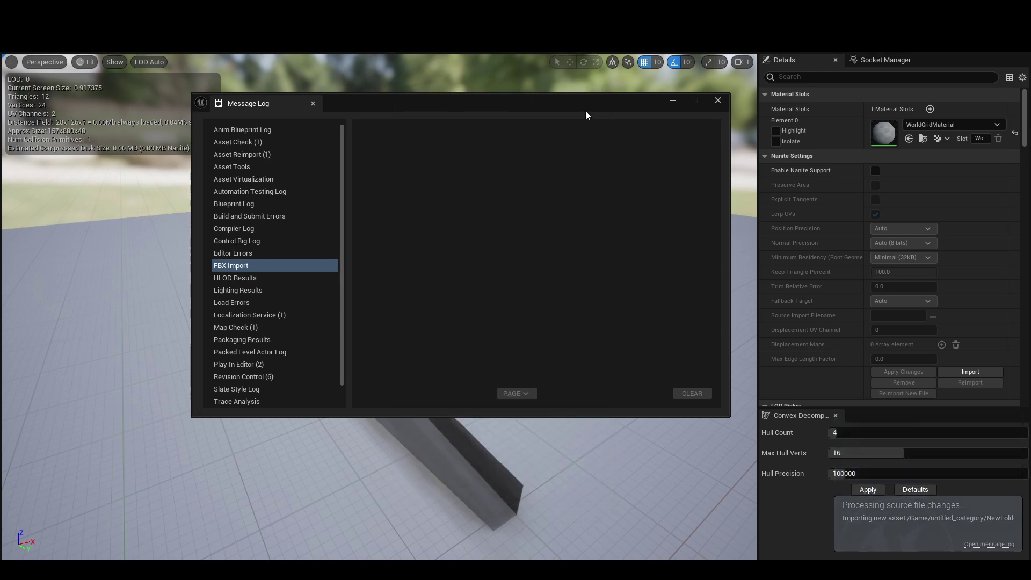
left_click_drag(595, 104, 0, 213)
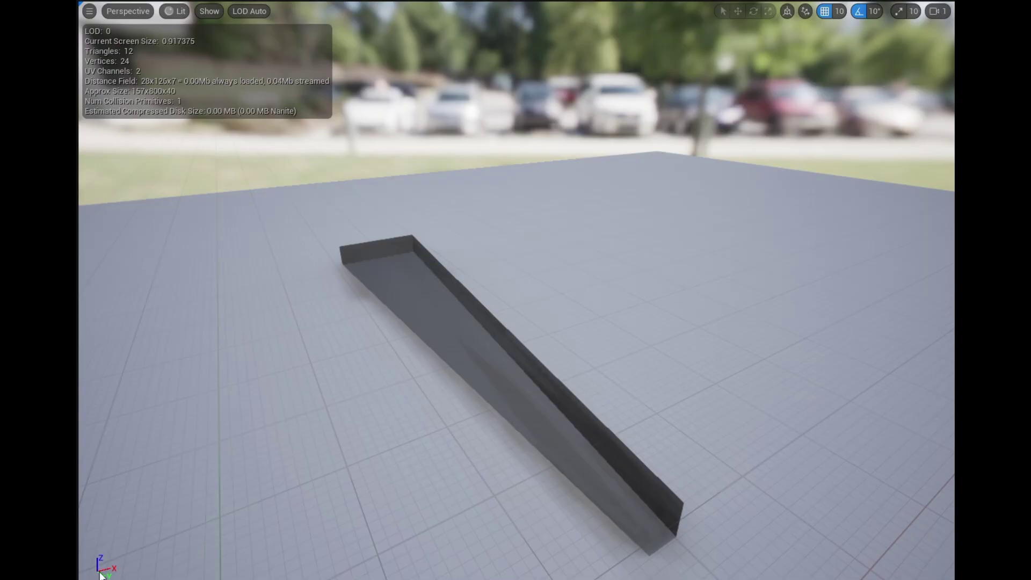
Open the imported tempwedge2 static mesh and examine its faces from several angles
left_click(103, 578)
left_click(387, 386)
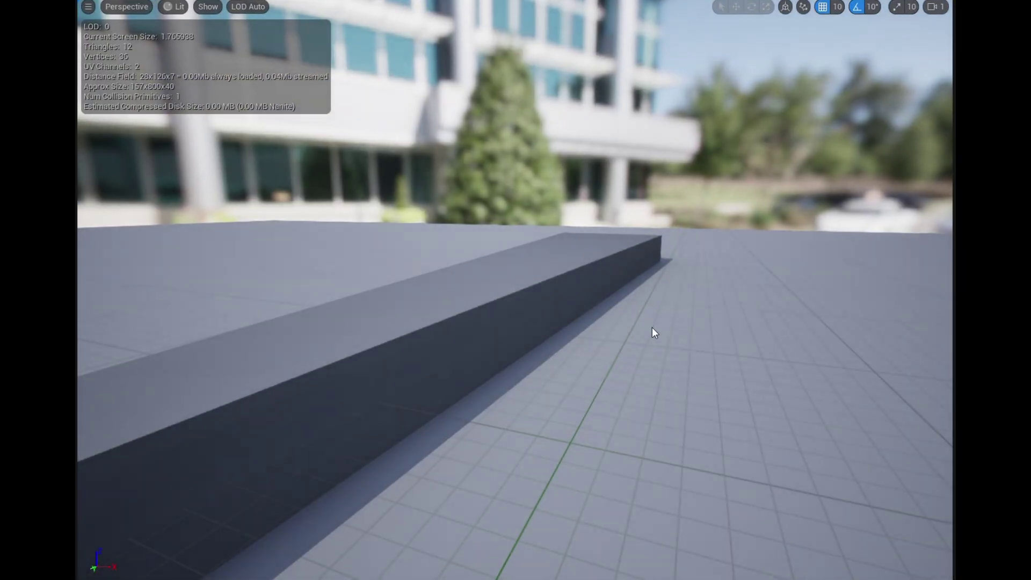
right_click_drag(652, 327, 639, 385)
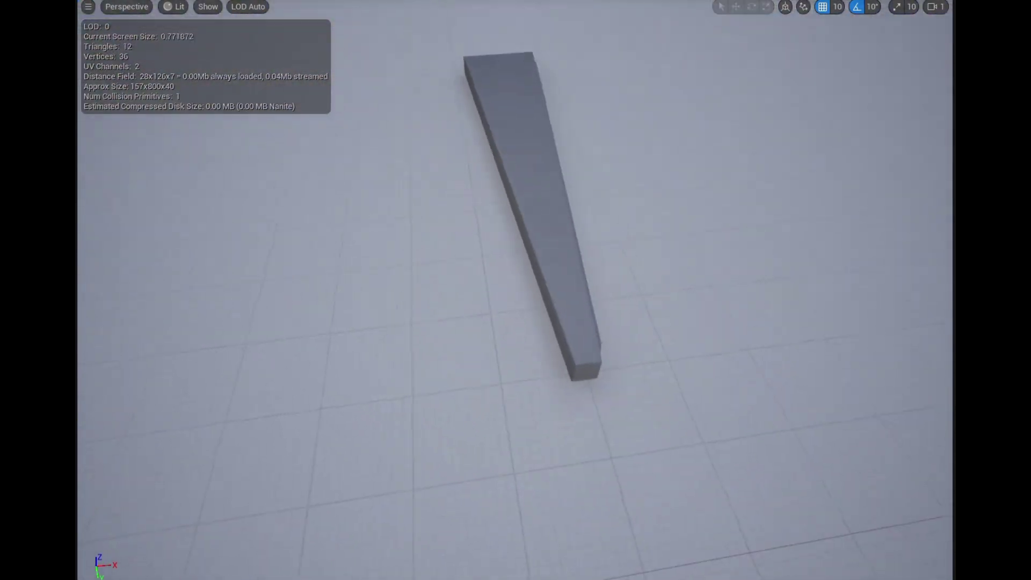
Display the wedge's simple collision in the mesh preview and inspect how it fits the mesh
left_click(175, 8)
mouse_move(197, 8)
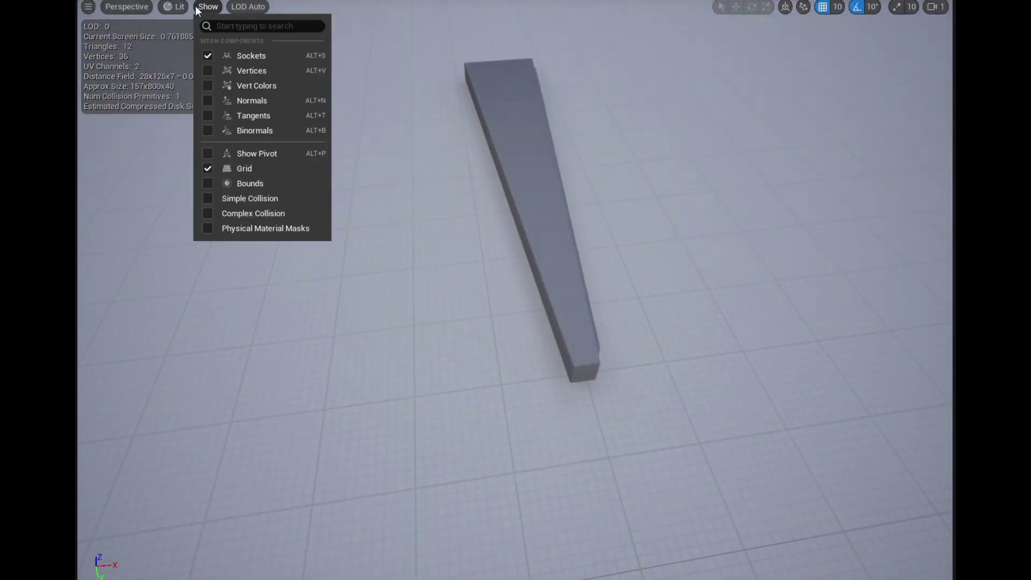
left_click(283, 197)
right_click_drag(283, 197, 26, 141)
right_click_drag(515, 290, 352, 306)
mouse_move(686, 231)
right_mouse_down()
mouse_move(683, 221)
mouse_move(685, 243)
mouse_move(686, 231)
right_mouse_up()
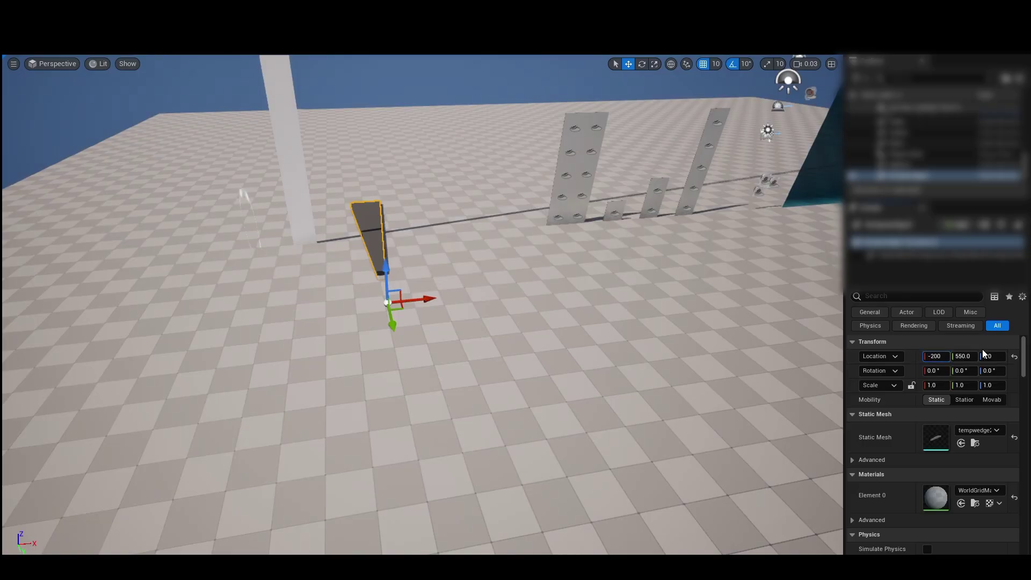
Set the placed wedge's location to -2000, 1500, 400 and raise the level viewport's camera speed to 0.09
type("0")
key("Return")
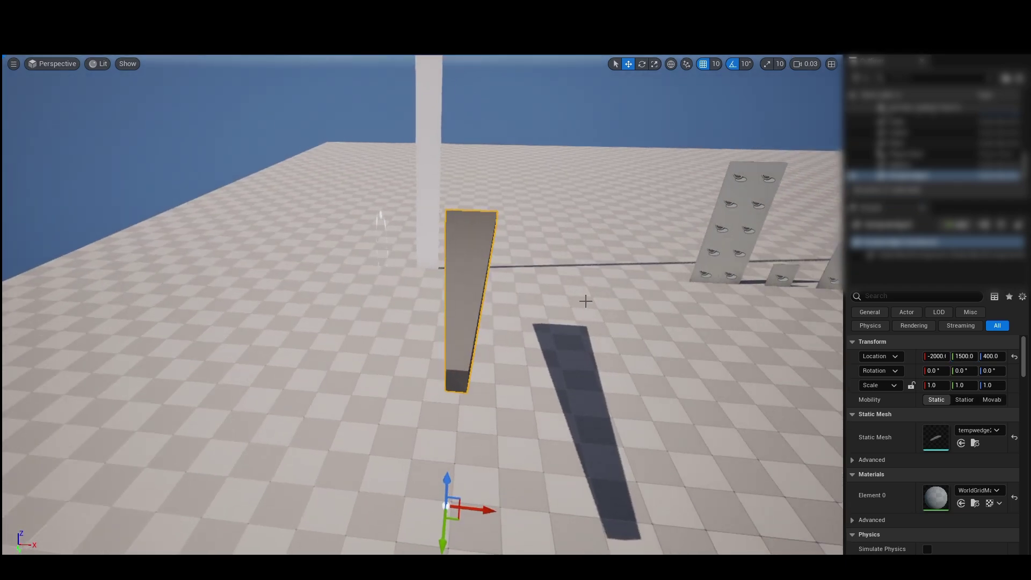
mouse_move(586, 301)
right_mouse_down()
mouse_move(537, 294)
mouse_move(628, 318)
mouse_move(564, 306)
mouse_move(580, 296)
right_mouse_up()
left_click(804, 63)
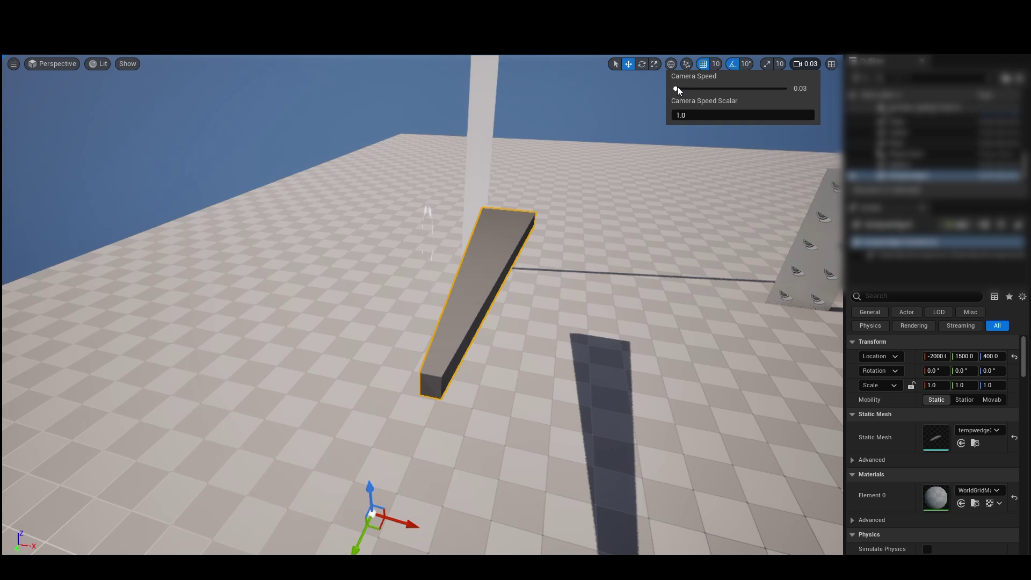
left_click_drag(676, 89, 700, 90)
Examine the fan-shaped wireframe collision mesh in front of the blueprint's components from several angles
right_click_drag(727, 254, 605, 281)
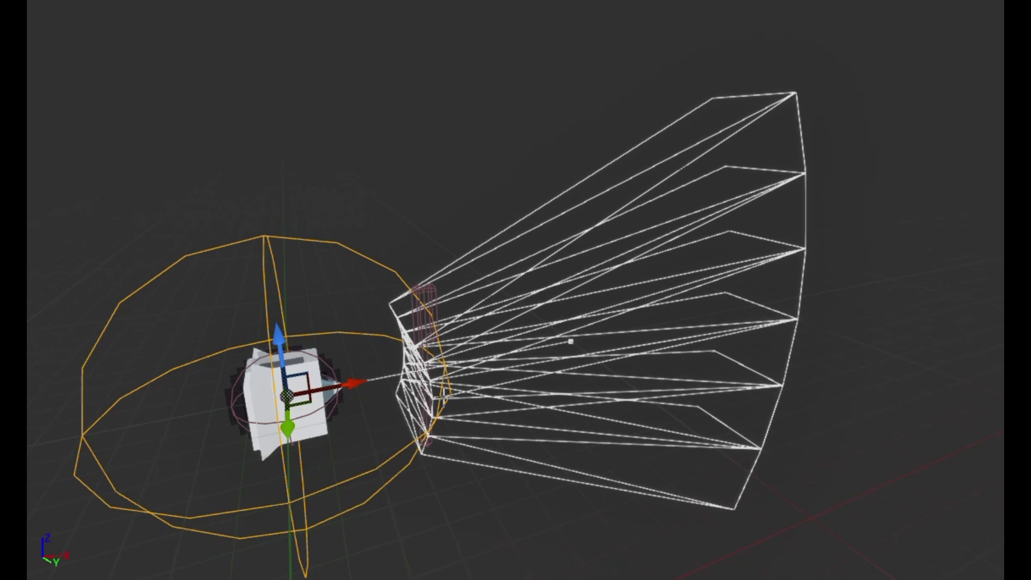
right_click_drag(737, 391, 559, 353)
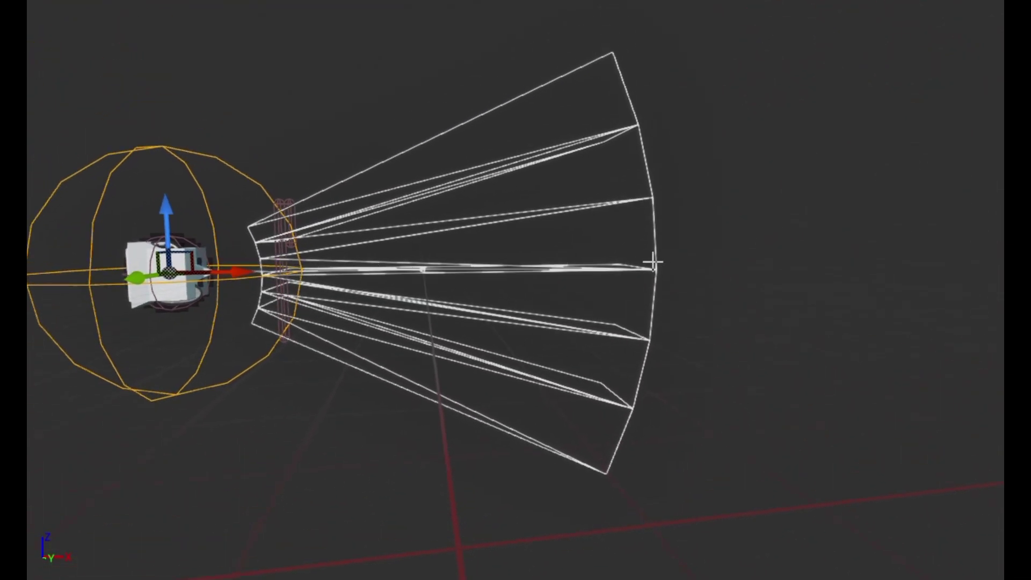
right_click_drag(673, 282, 650, 263)
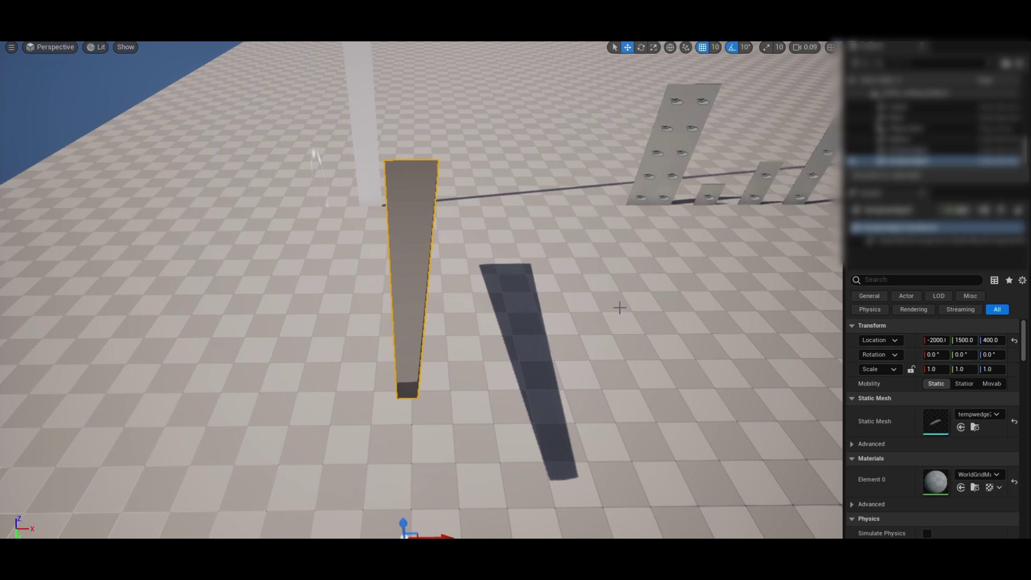
Select the wedge in the level and set its Z rotation to 4.5°
key("Escape")
left_click(433, 247)
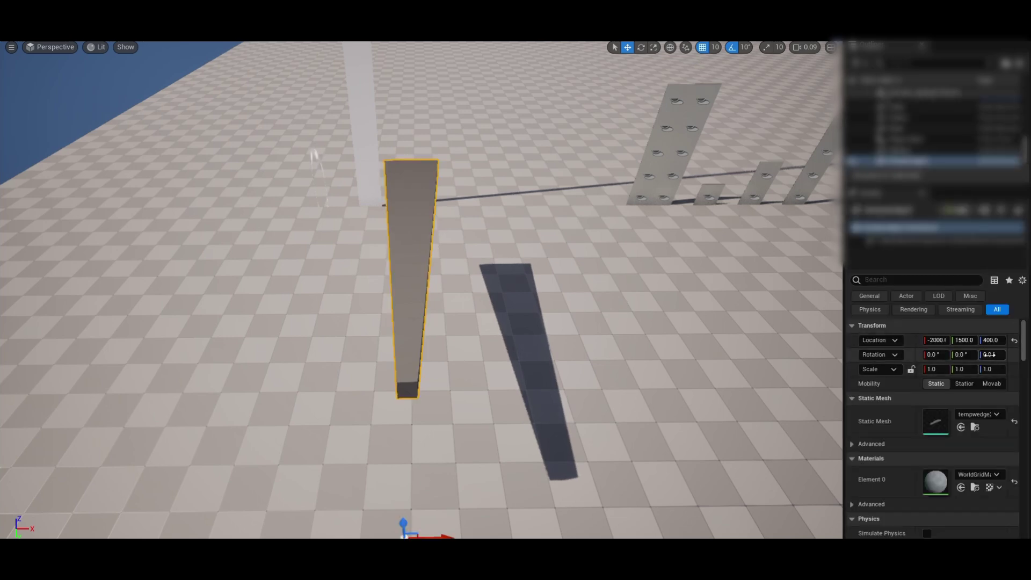
left_click(989, 355)
type("4.5")
key("Return")
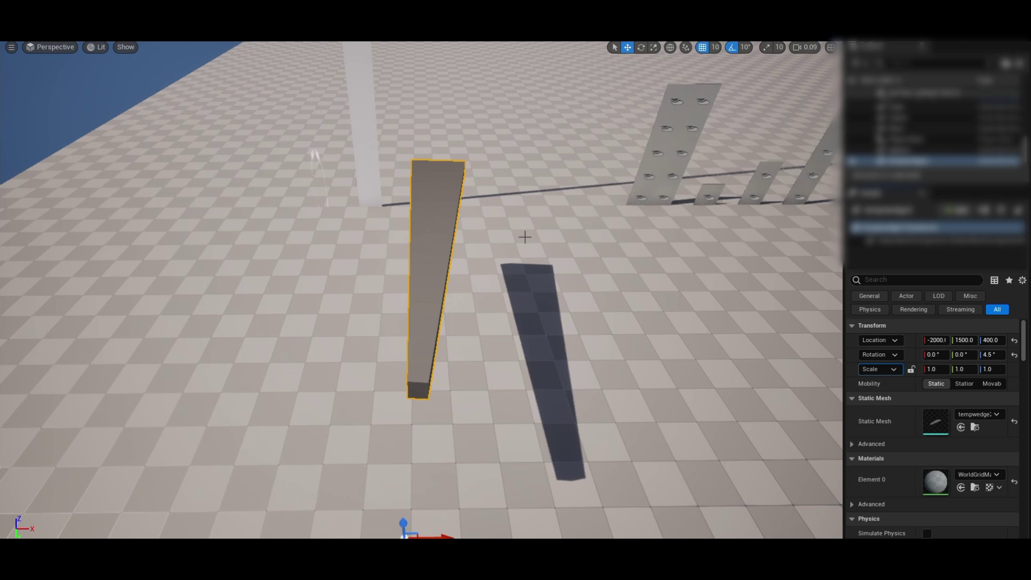
Duplicate the wedge in place twice, setting the first copy's Z rotation to 13.5° and rotating the second one wedge width further
left_click(525, 237)
left_click(455, 246)
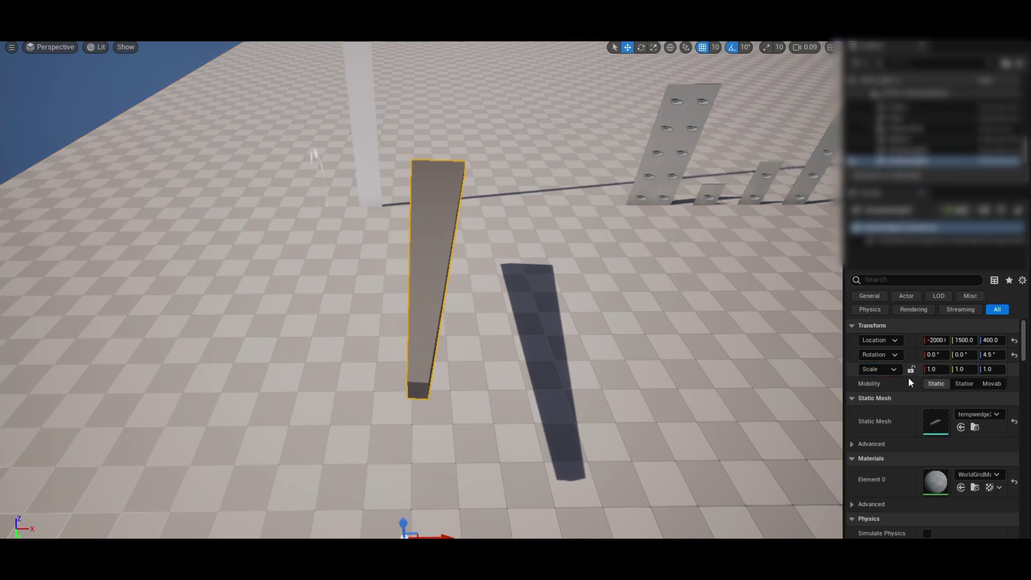
left_click(995, 354)
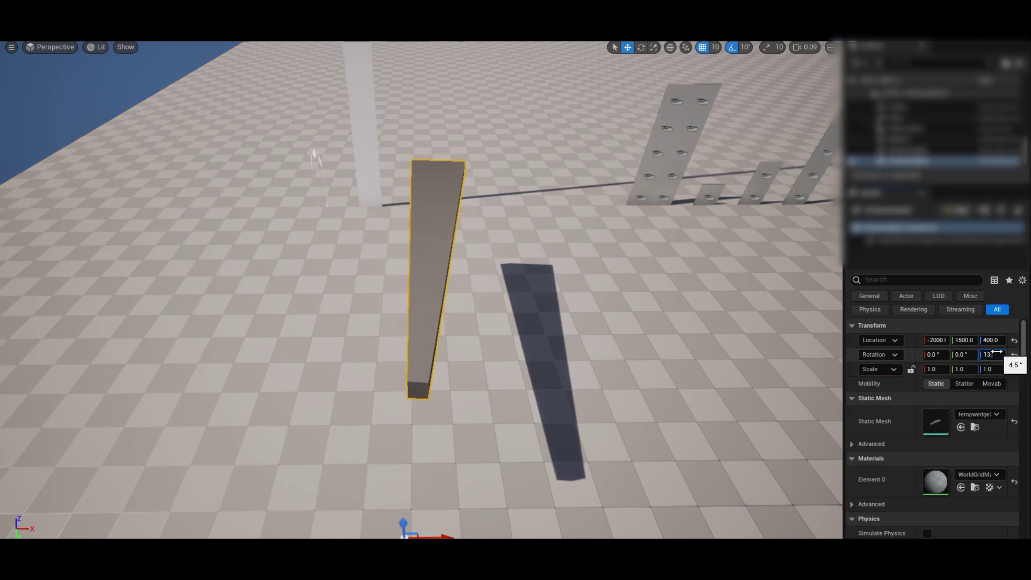
key("Return")
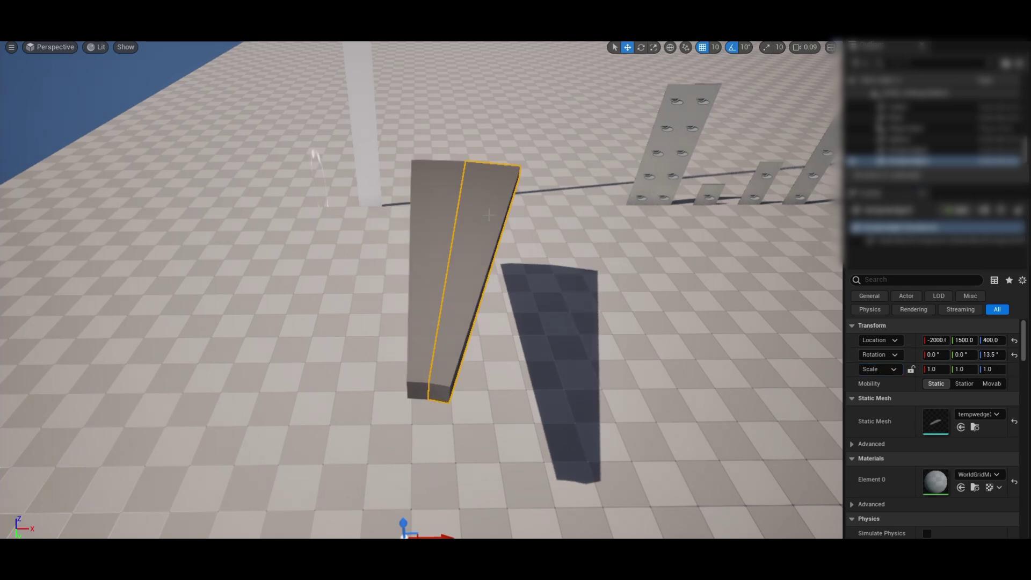
left_click(992, 354)
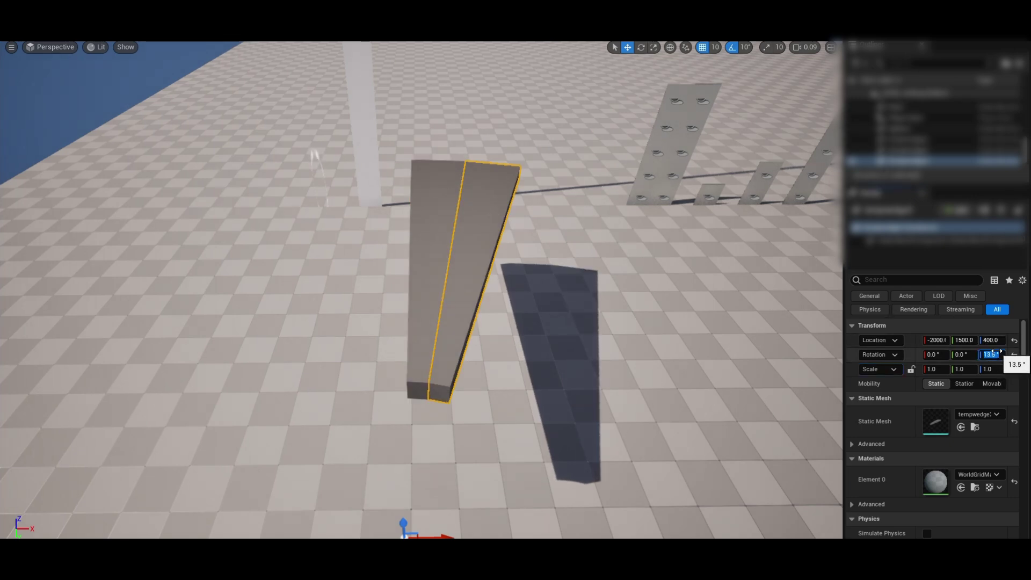
left_click(651, 262)
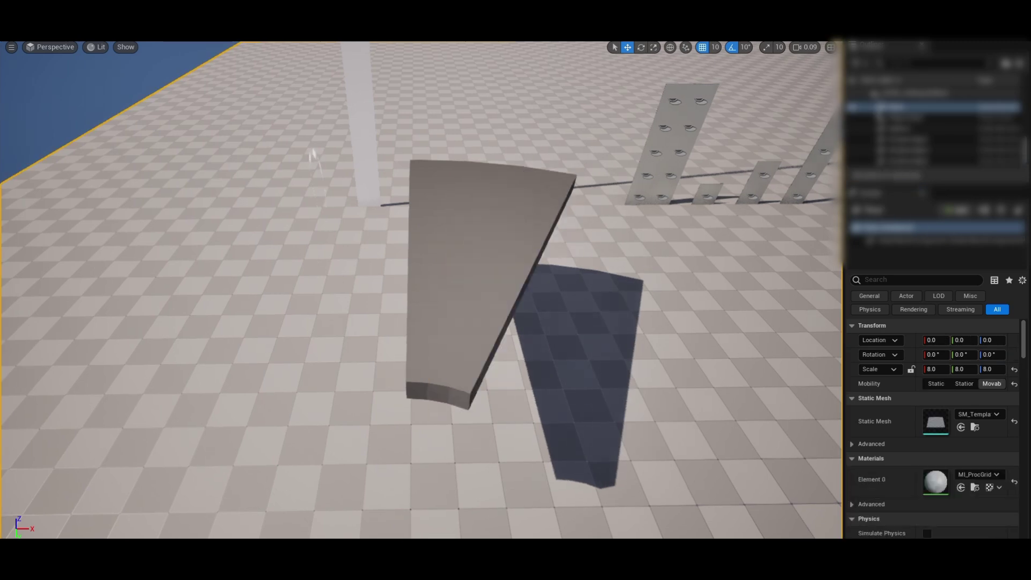
Duplicate the 4.5° wedge in place three times on the opposite side, with Z rotations of -4.5°, -13.5° and -22.5°
left_click(433, 268)
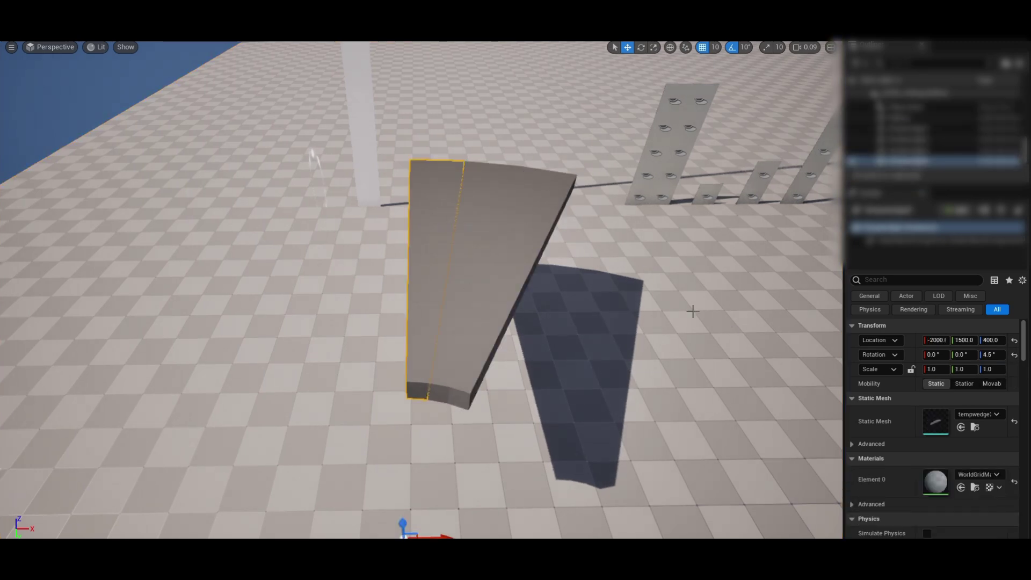
left_click(991, 354)
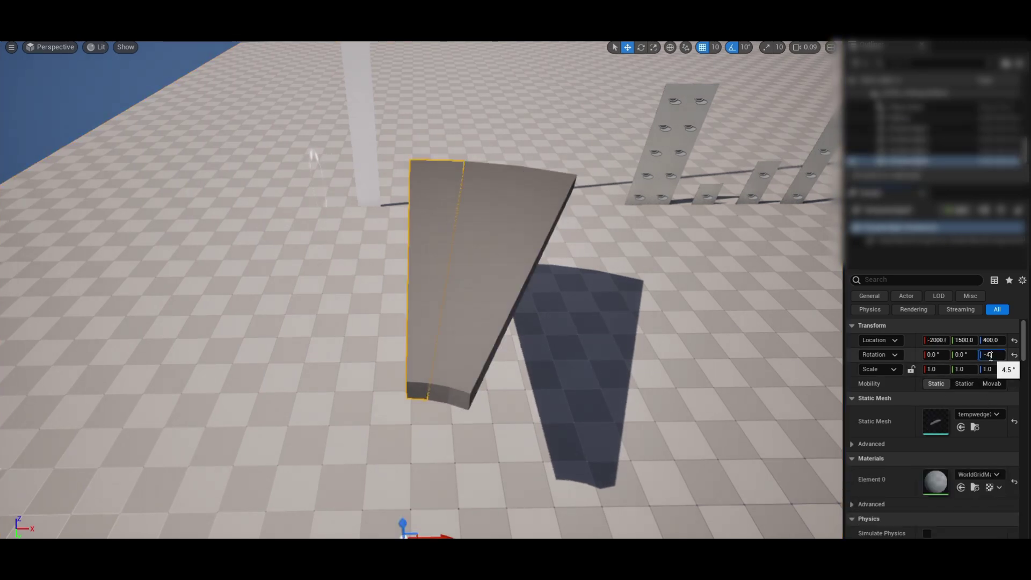
type("-4.5")
key("Tab")
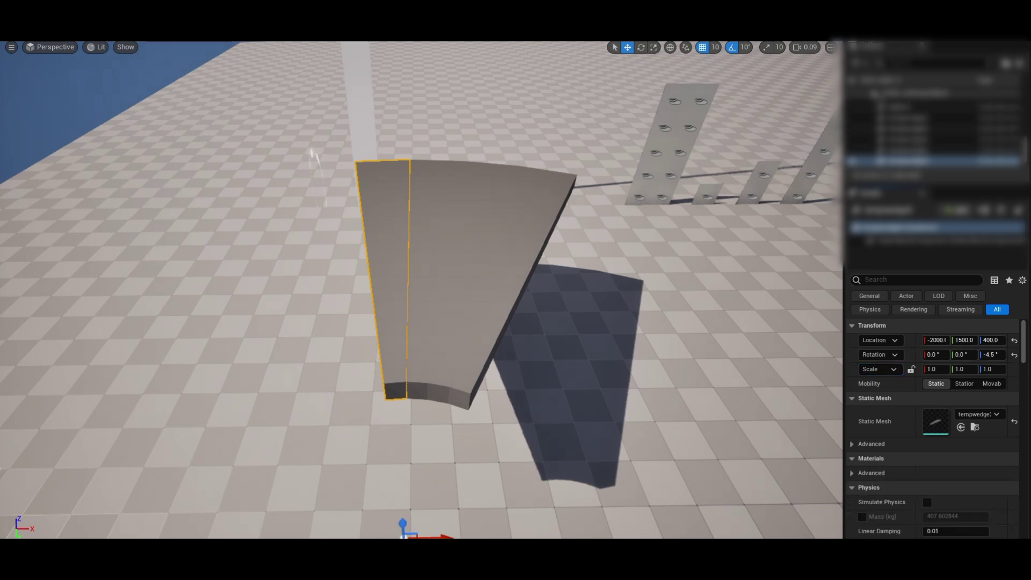
left_click(991, 354)
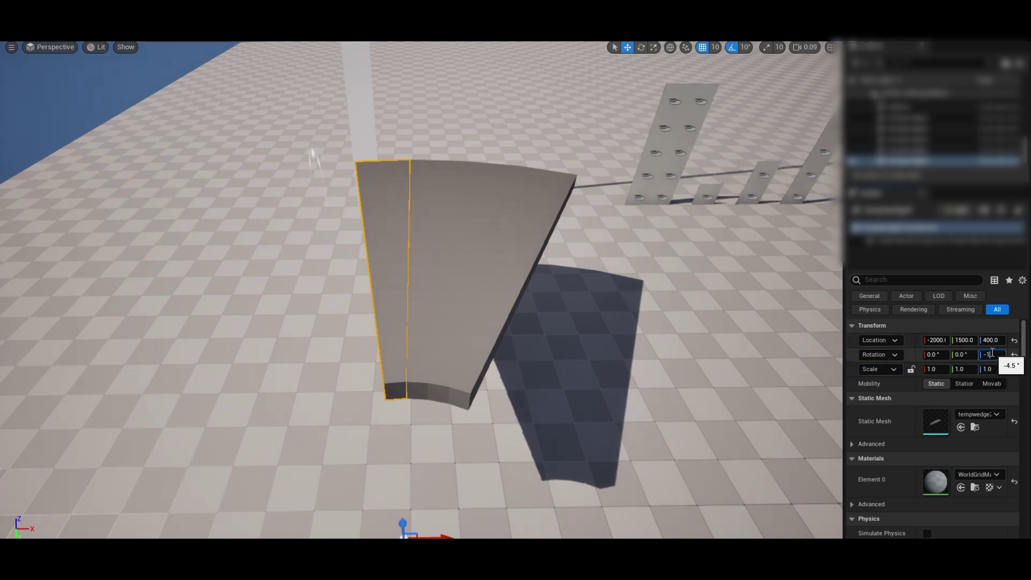
key("Tab")
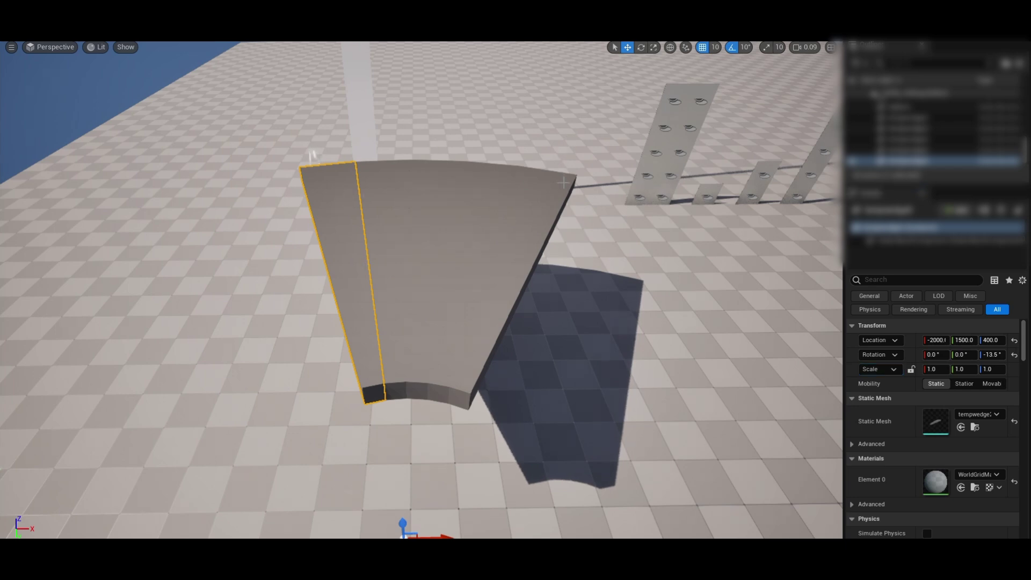
left_click(991, 355)
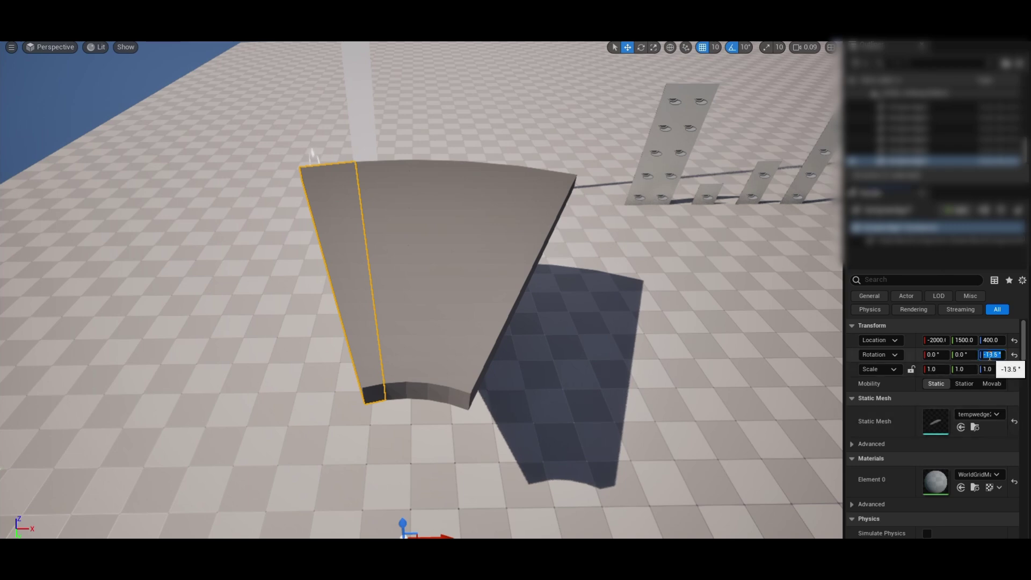
key("Return")
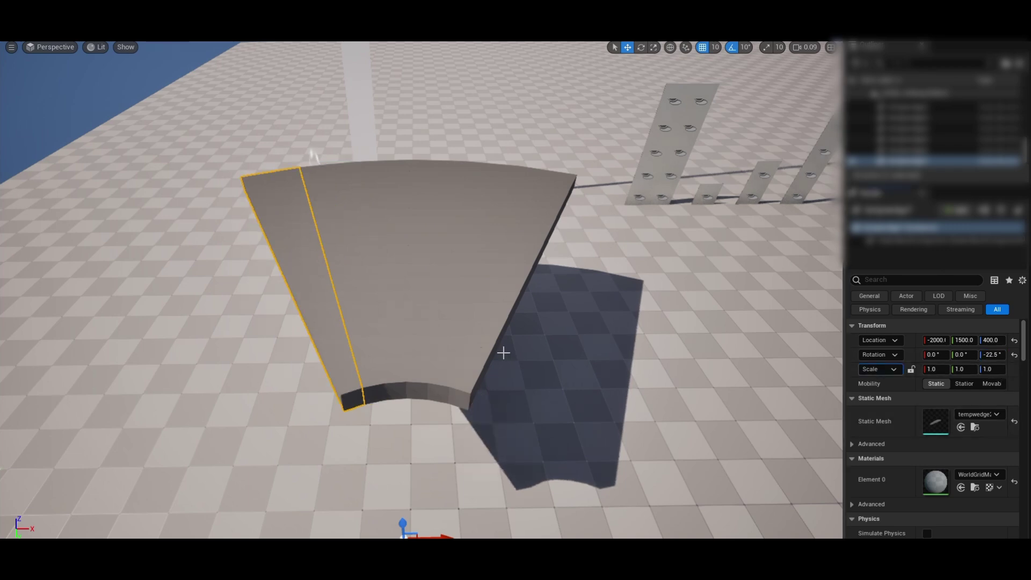
Select all six wedges of the fan and merge the actors using the Merge method
left_click(507, 250)
left_click(473, 251, "ctrl")
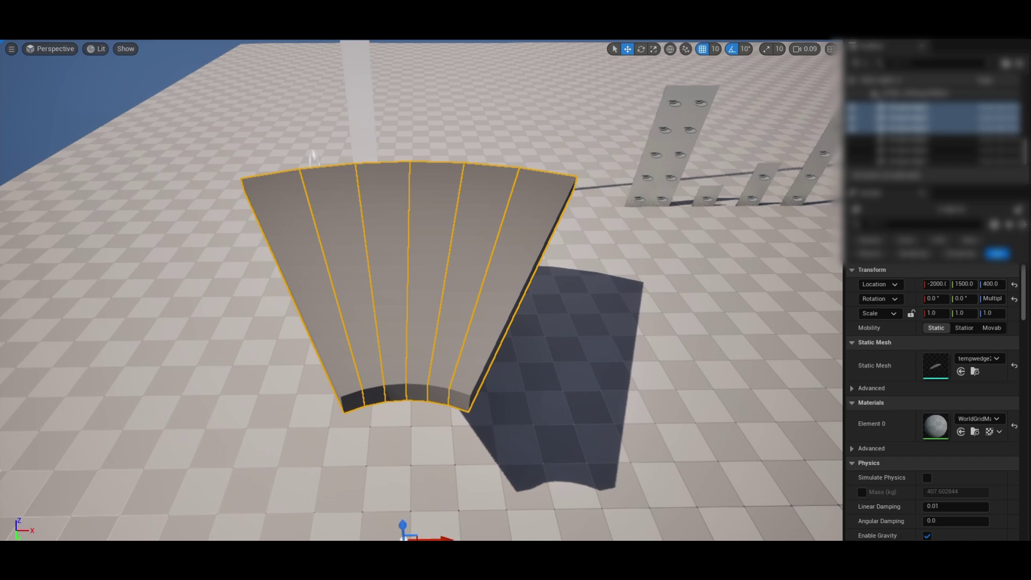
left_click(123, 8)
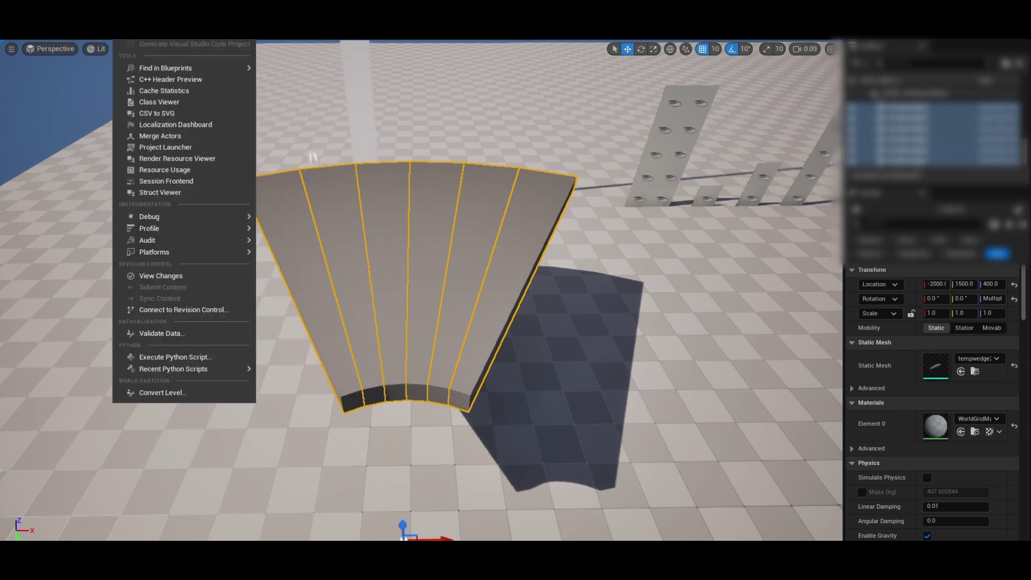
right_click(204, 344)
mouse_move(287, 360)
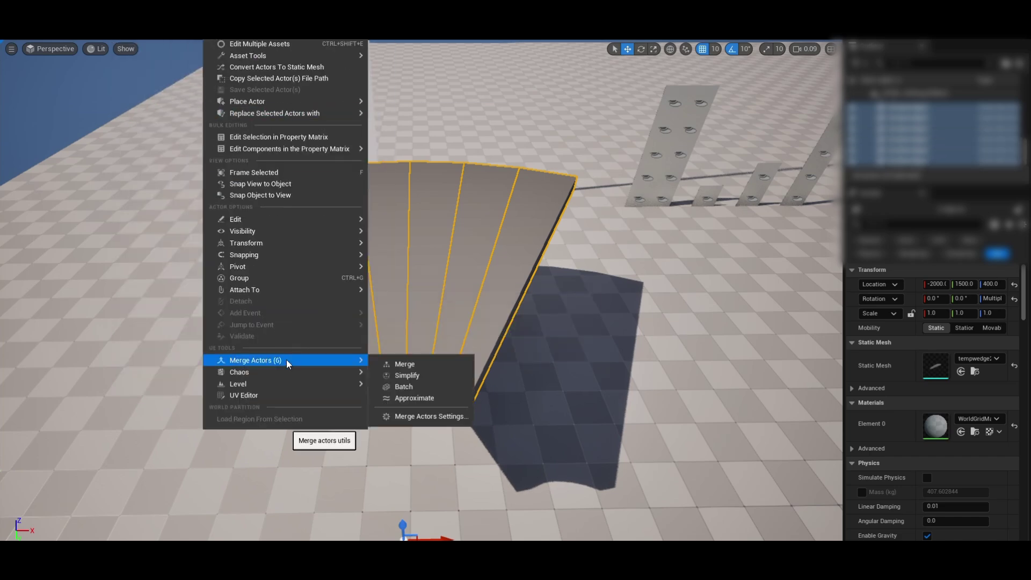
left_click(430, 369)
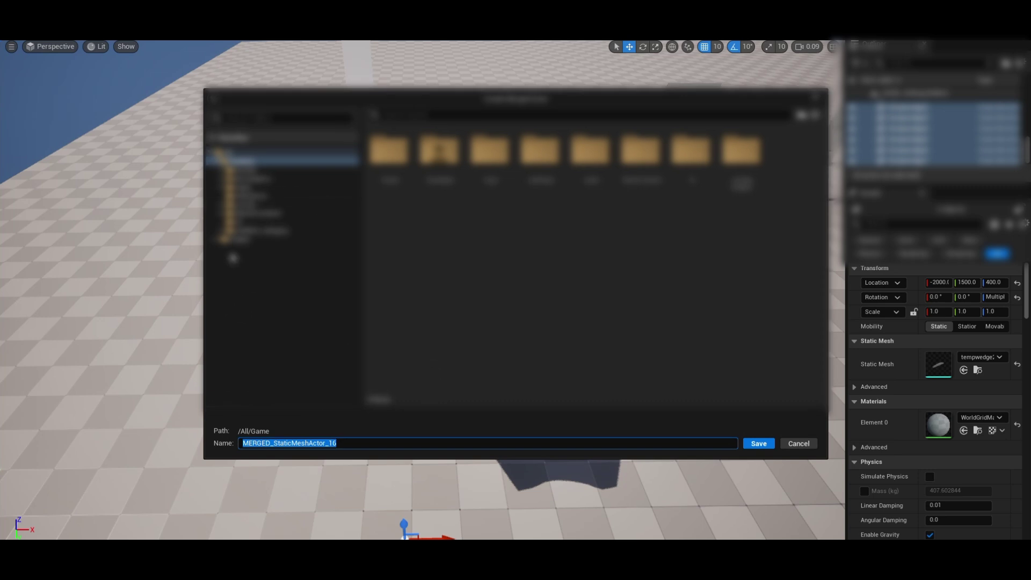
Save the merged mesh in /Game/untitled_category/NewFolder, keeping the suggested name MERGED_StaticMeshActor_16
left_click(223, 232)
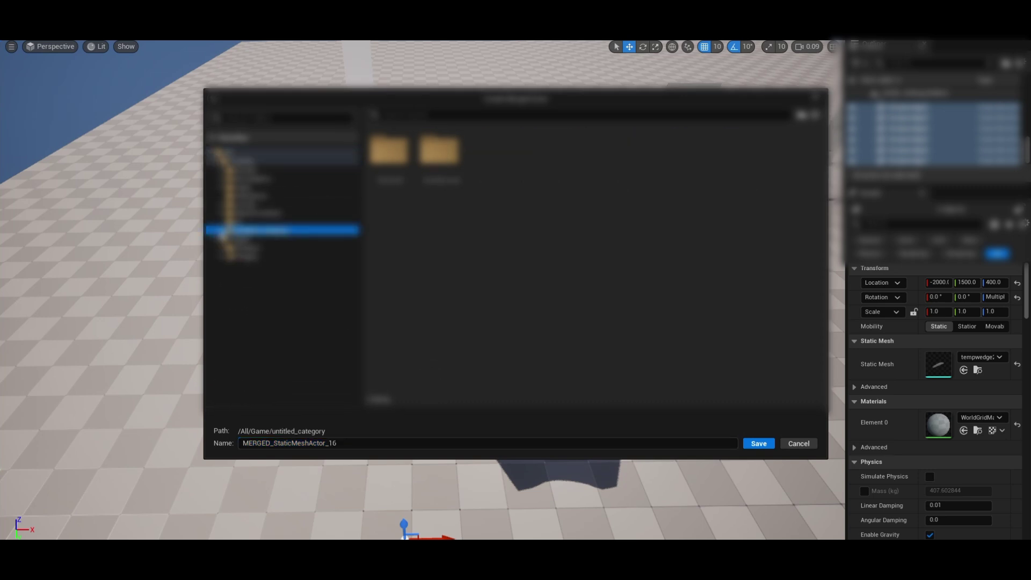
left_click(259, 240)
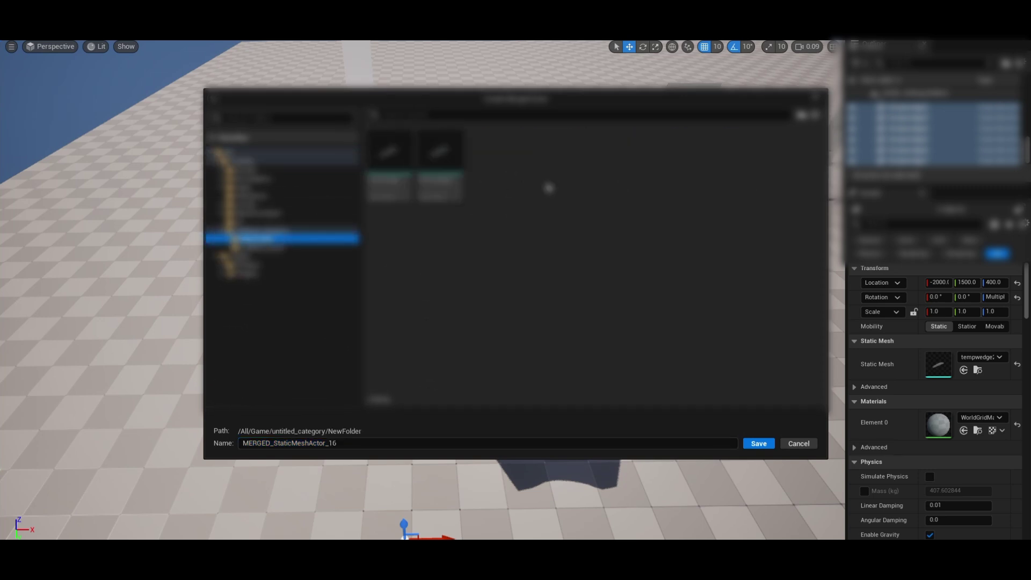
left_click(378, 444)
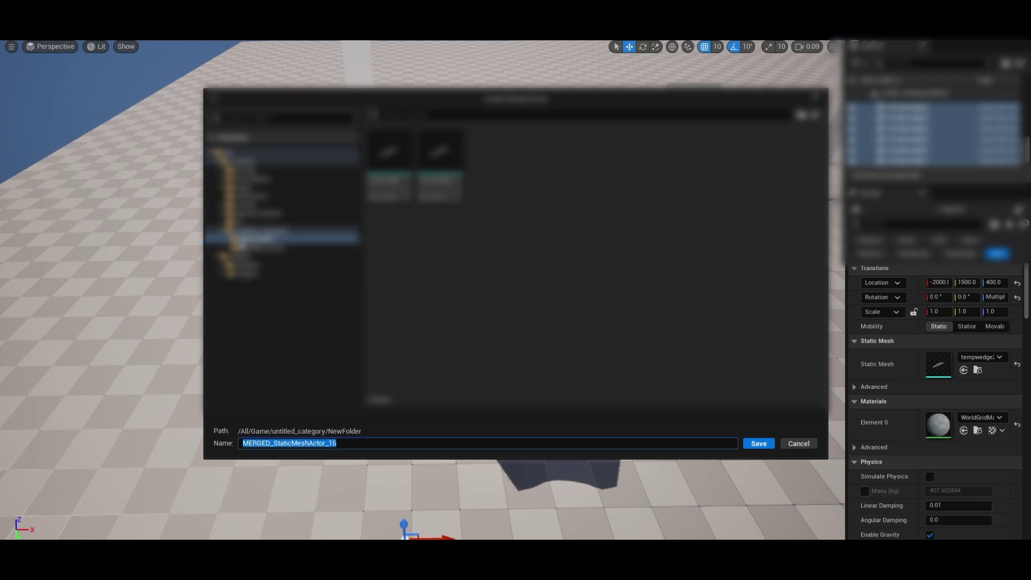
left_click(352, 444)
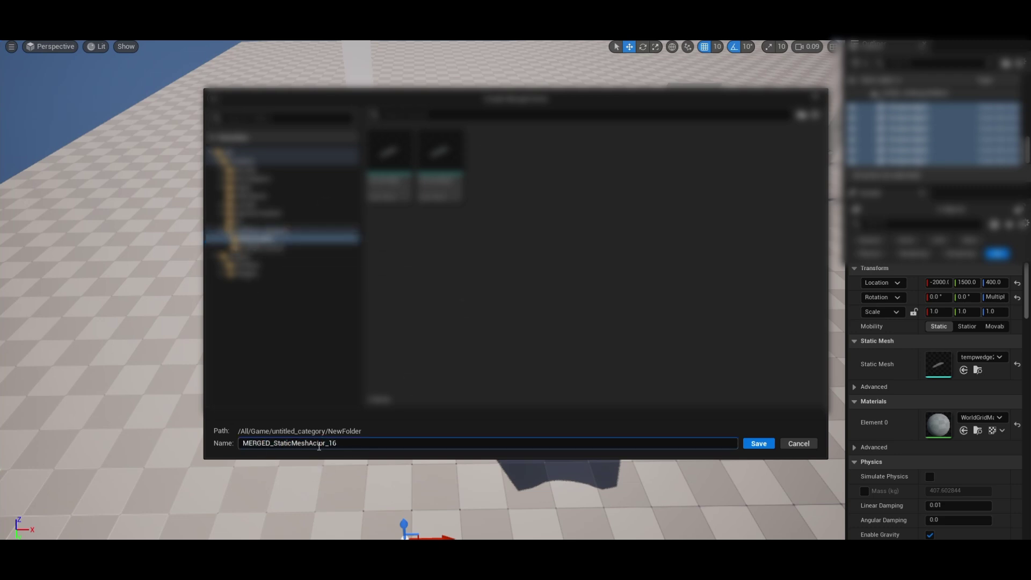
left_click(758, 443)
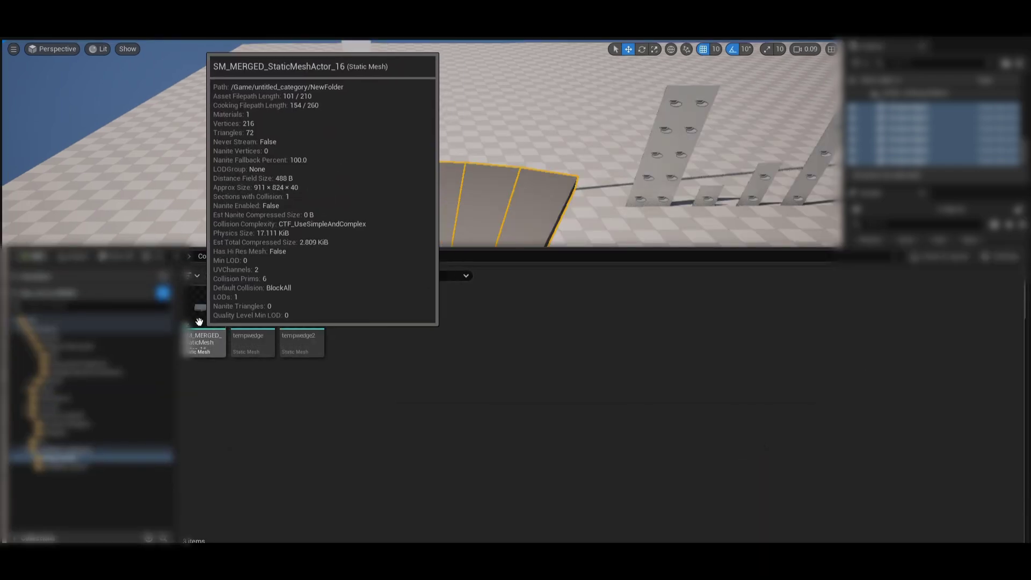
Open the merged static mesh from the content folder, frame the whole fan and display its simple collision
left_click(199, 321)
double_click(198, 321)
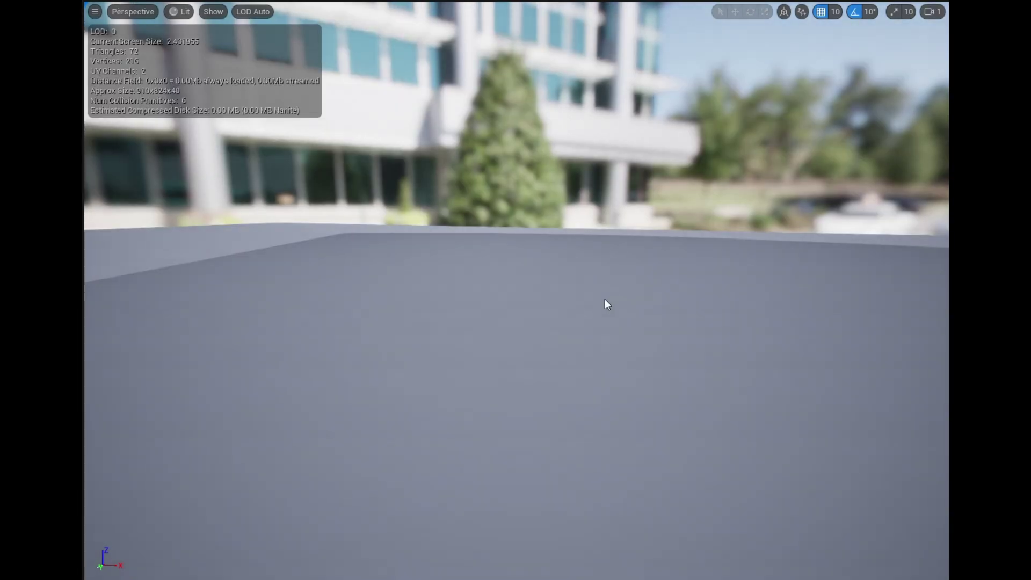
right_click_drag(605, 298, 462, 384)
key("s")
key("d")
key("s")
key("w")
key("s")
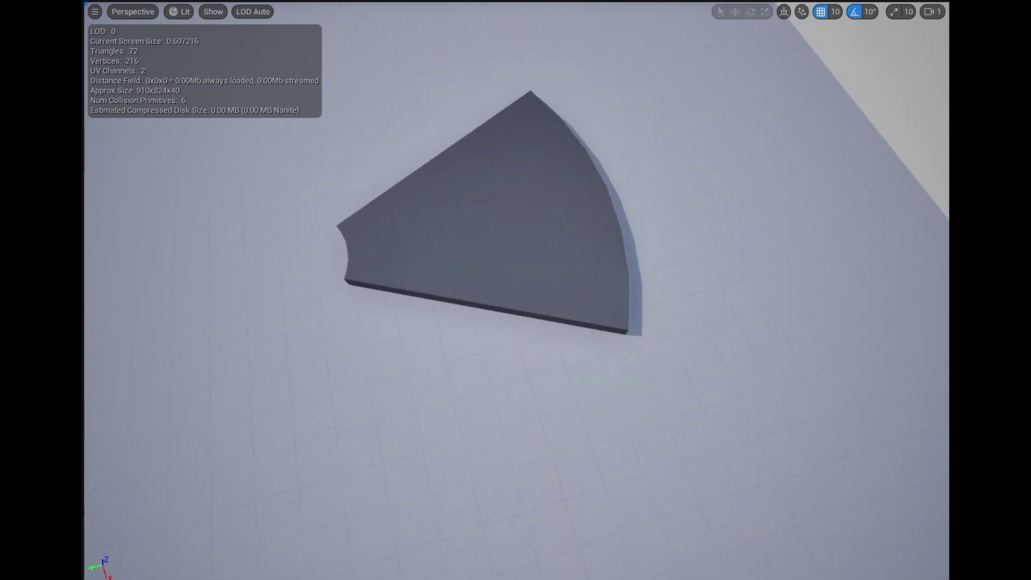
left_click(211, 12)
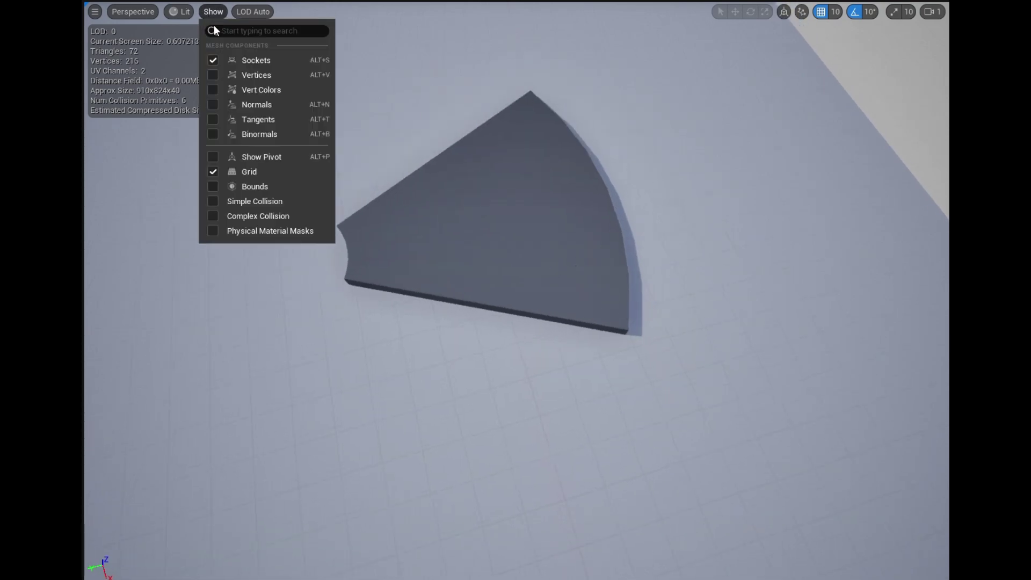
left_click(176, 13)
mouse_move(213, 12)
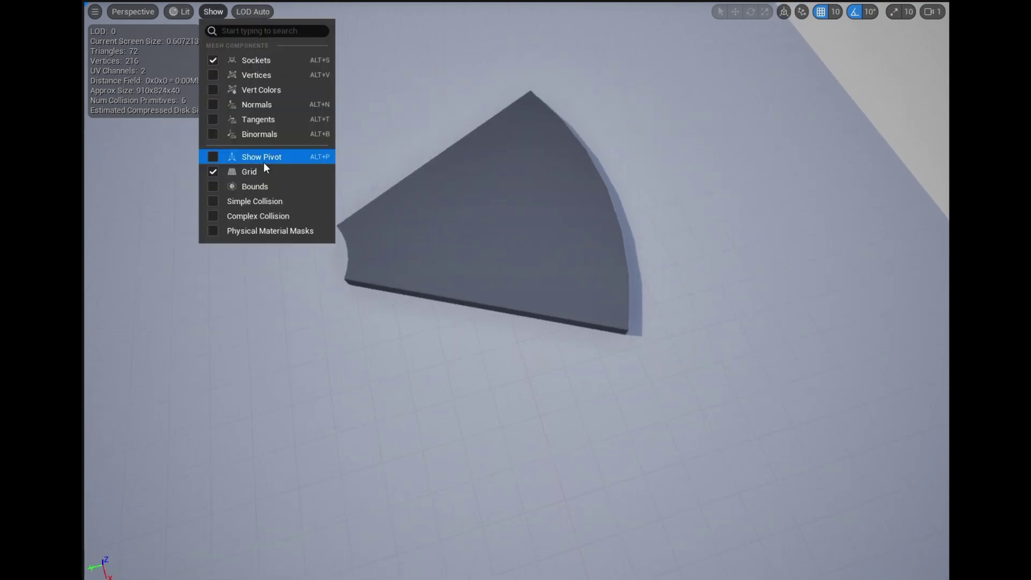
left_click(268, 203)
Examine the merged fan's simple collision hulls from several angles, including the wedge seams, outer corners and inner edge
key("d")
right_click_drag(581, 211, 422, 202)
key("w")
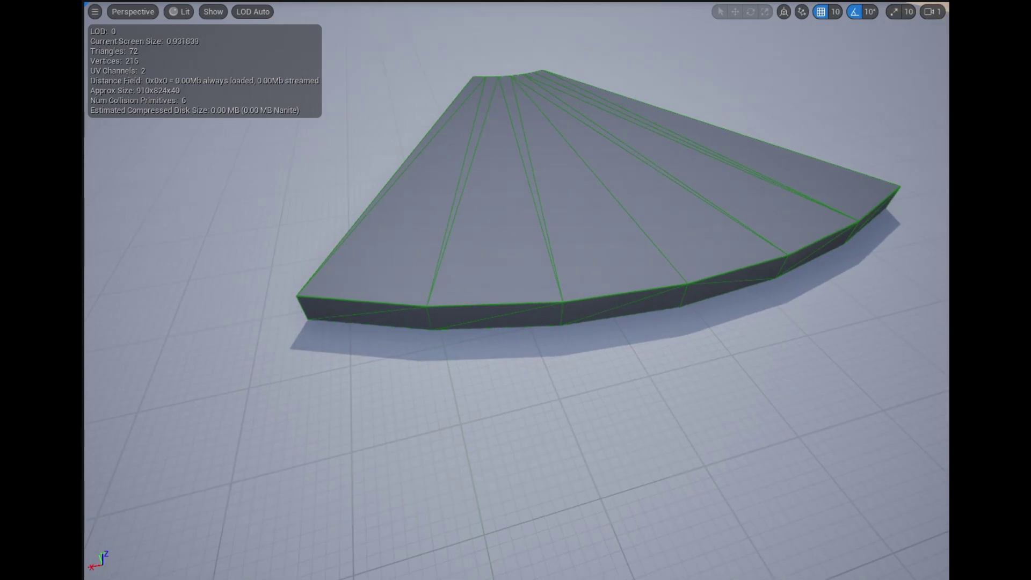
key("d")
right_click_drag(818, 160, 600, 78)
key("w")
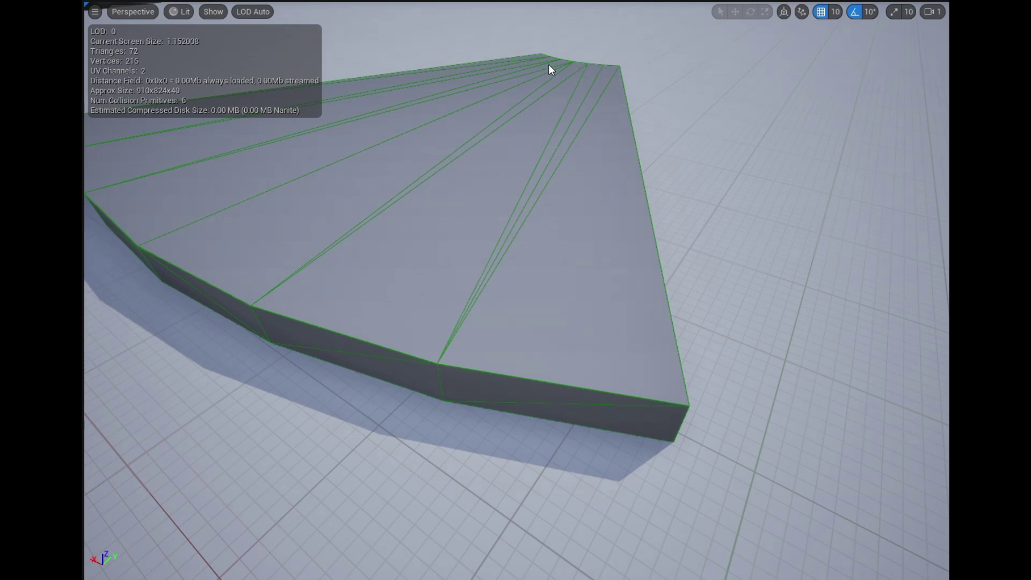
key("a")
right_click_drag(632, 183, 303, 163)
key("d")
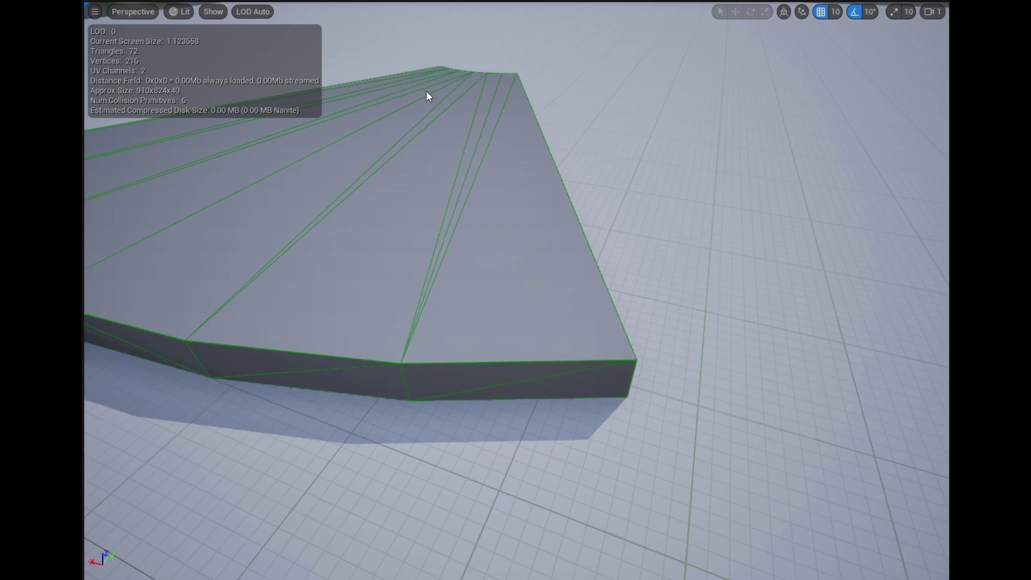
left_click_drag(406, 387, 548, 387)
right_click_drag(516, 322, 499, 360)
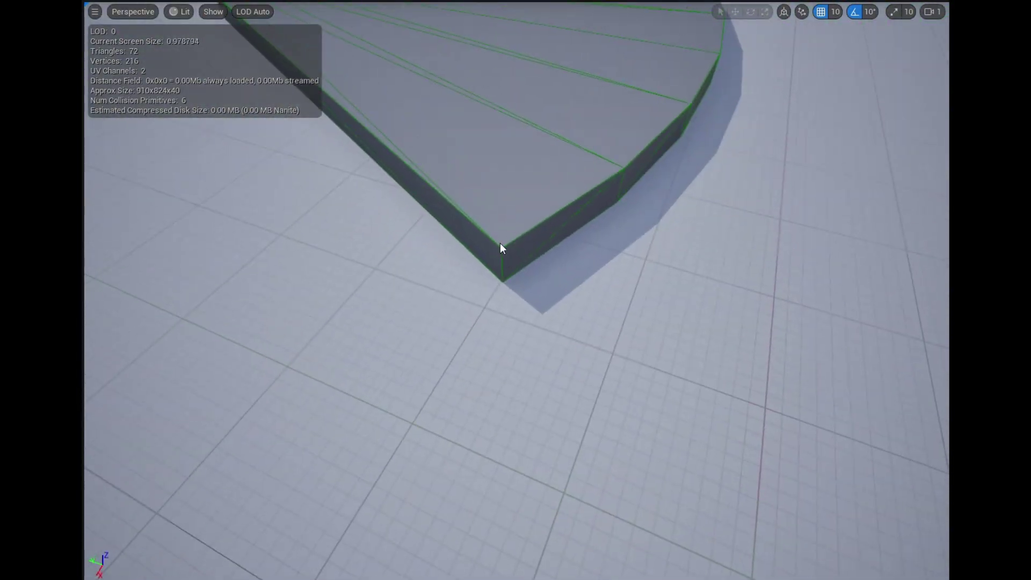
right_click_drag(476, 229, 574, 223)
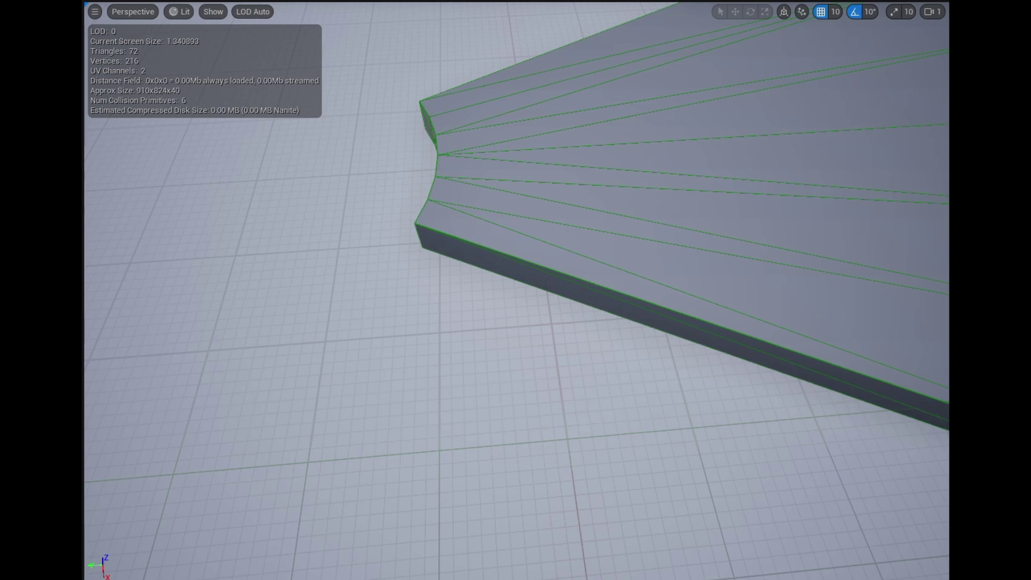
left_click(630, 262)
right_click_drag(630, 262, 654, 270)
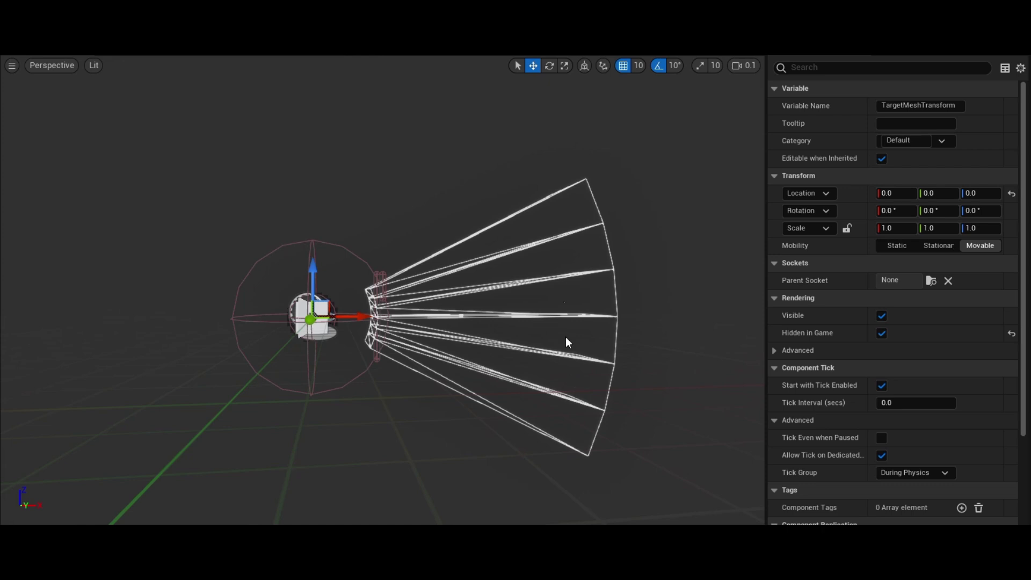
Check the rotation, scale and material of the fan mesh component in the blueprint, comparing it with the TargetMeshTransform component
left_click(514, 250)
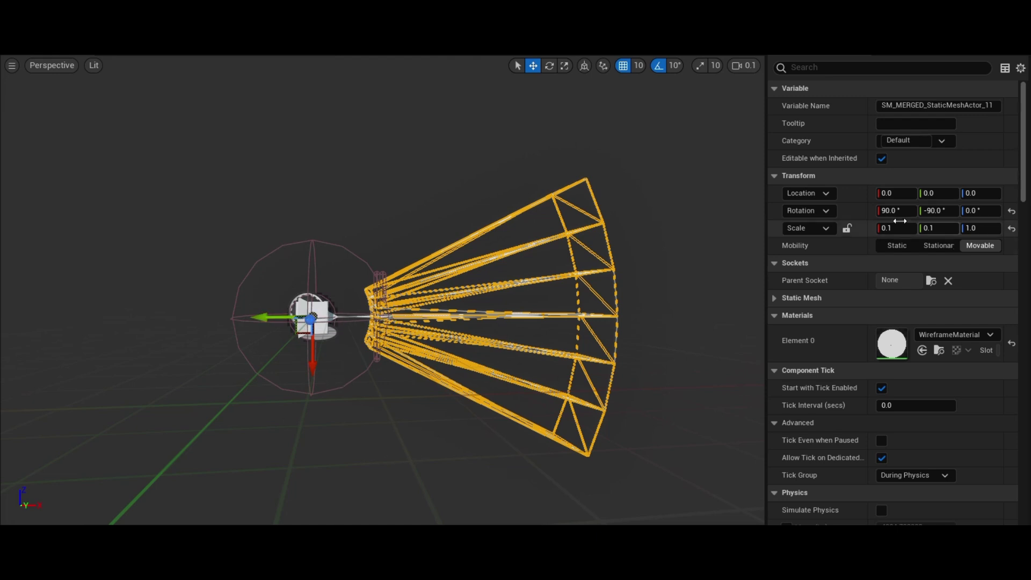
left_click(1, 144)
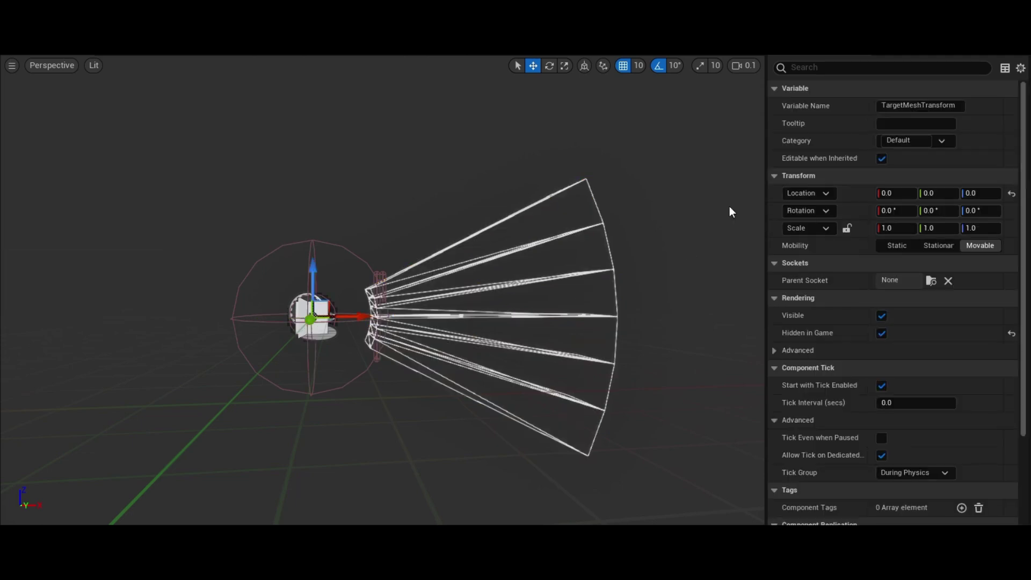
left_click_drag(932, 210, 1030, 211)
Review the merged mesh's details and examine its wireframe fan with simple collision from different angles in the static mesh editor
scroll(537, 308, "down", 6)
scroll(516, 324, "up", 5)
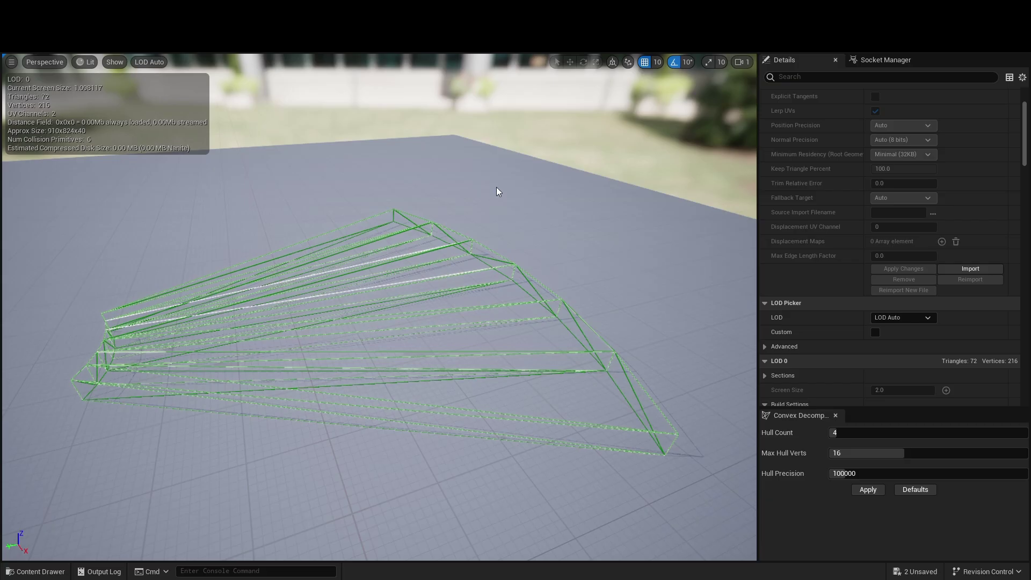
left_click_drag(496, 187, 543, 189)
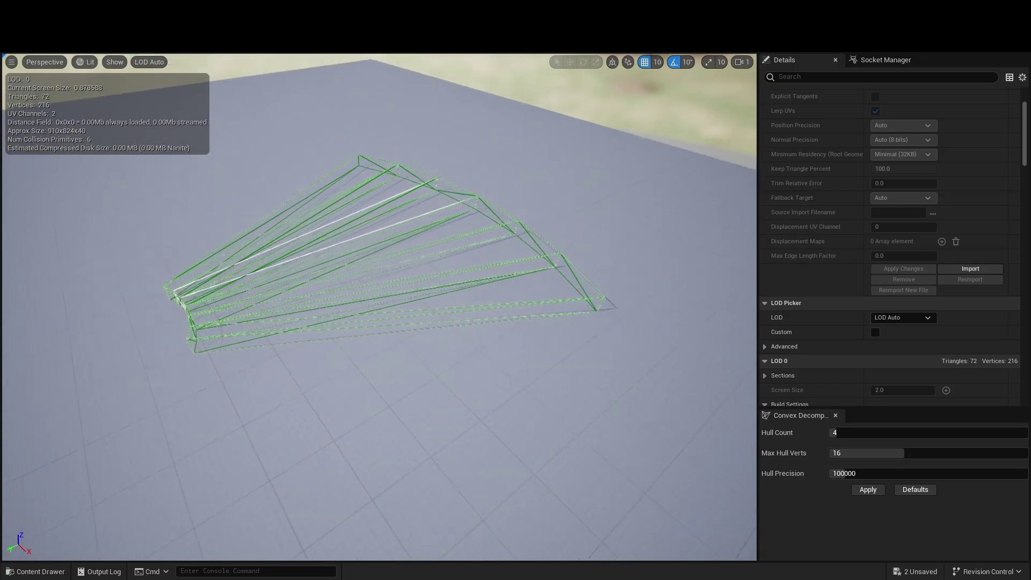
scroll(379, 307, "down", 1)
right_click_drag(482, 179, 485, 179)
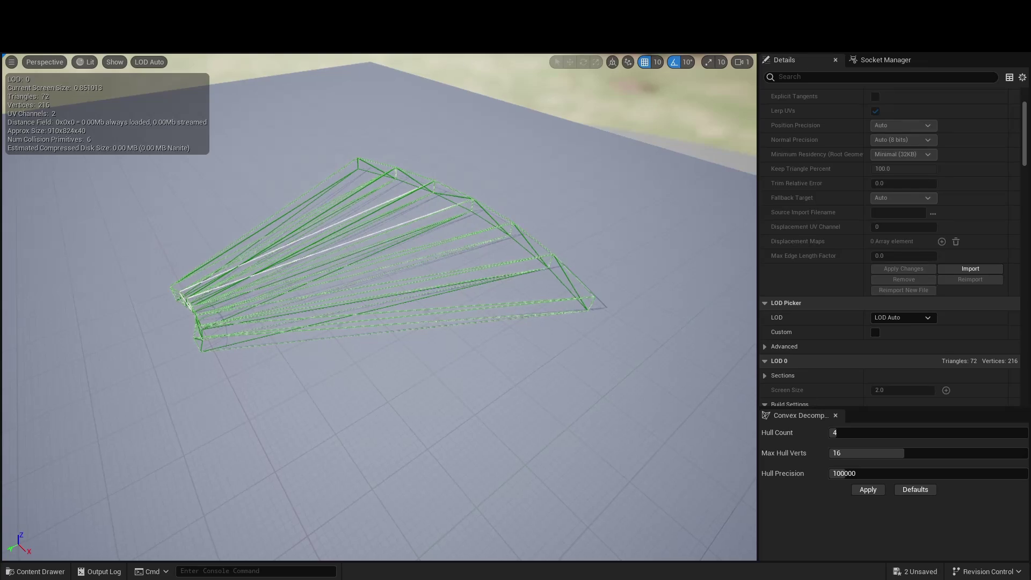